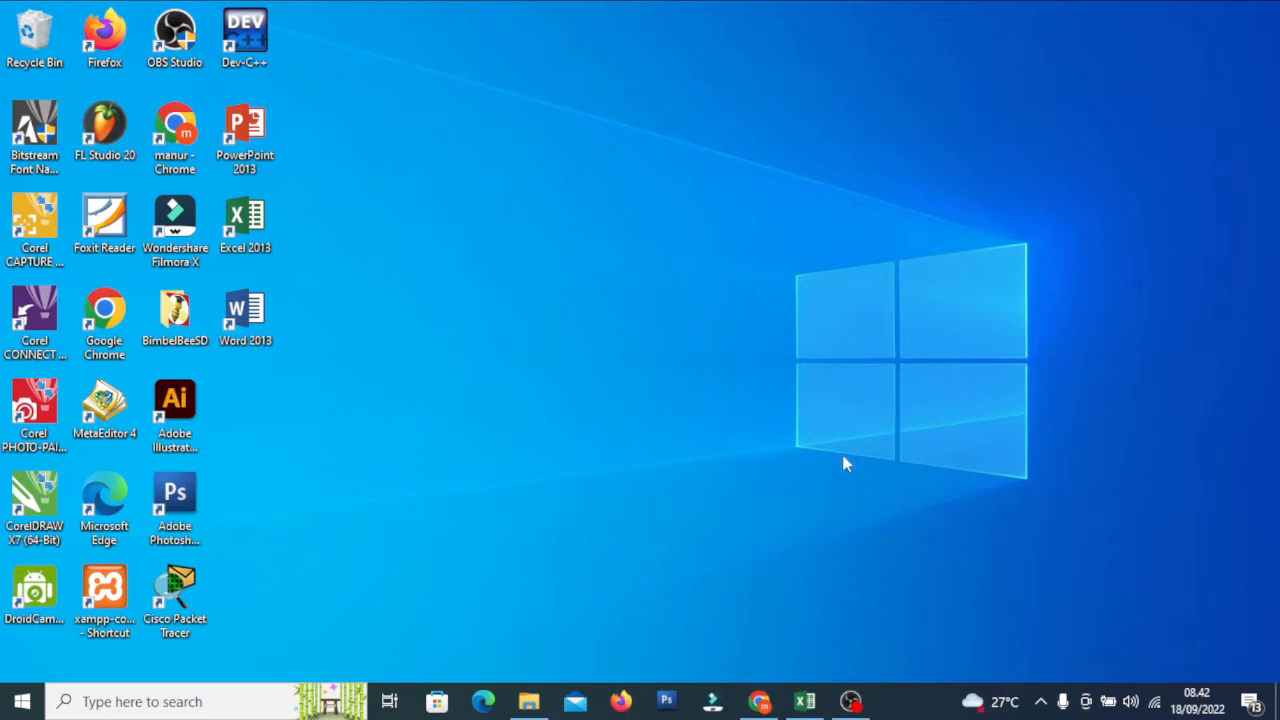
Switch to the open Excel workbook and enter the labels NAMA SISWA in A2 and KELAS in A3
{"action": "left_click", "coordinate": [808, 704]}
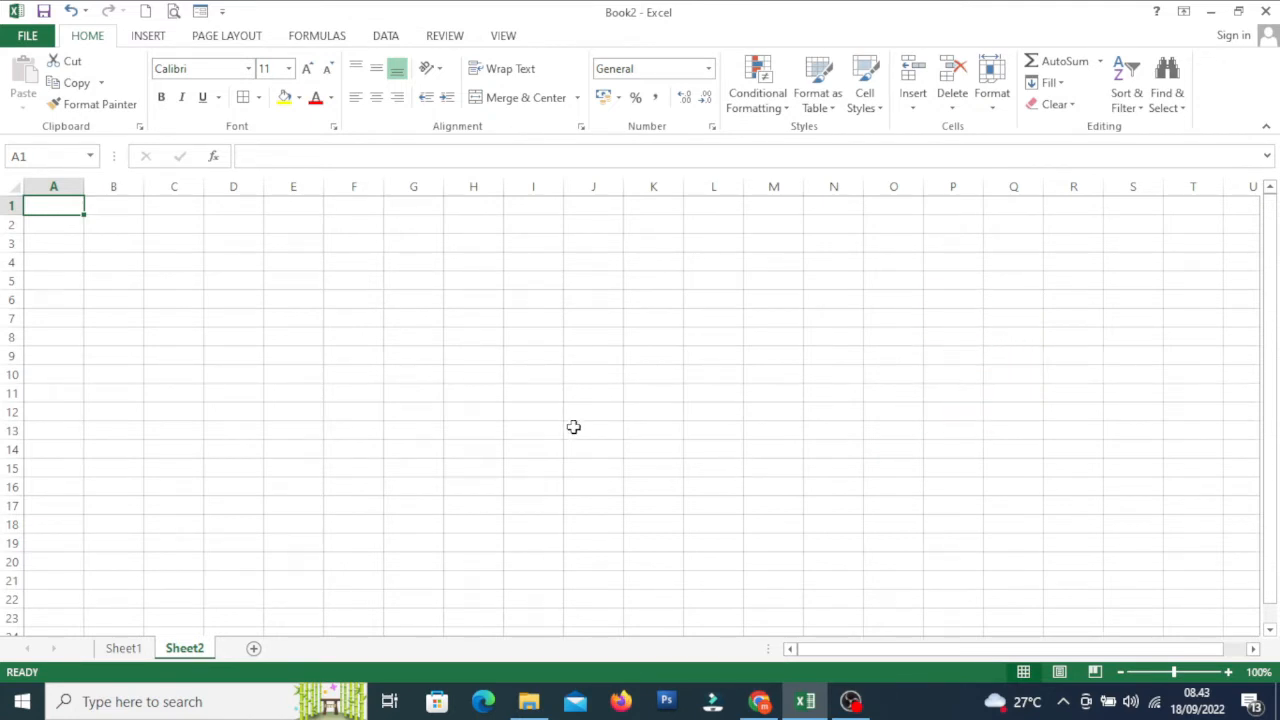
{"action": "left_click", "coordinate": [120, 225]}
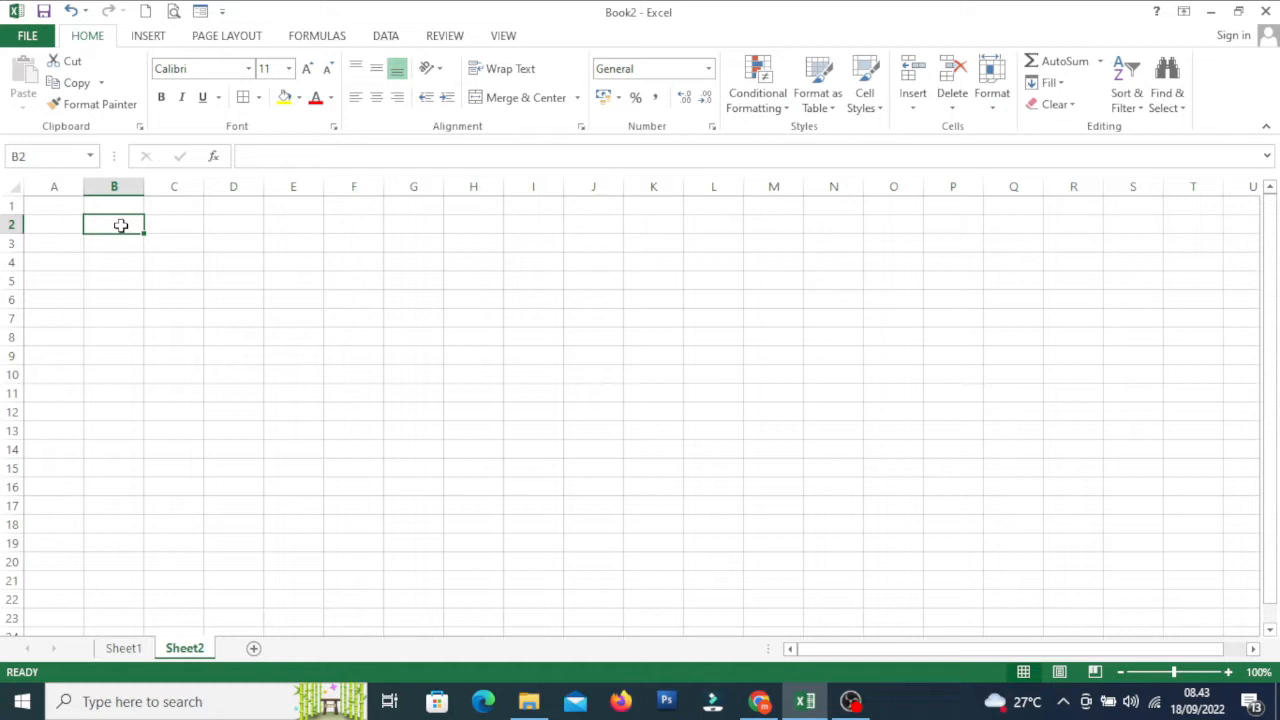
{"action": "left_click", "coordinate": [61, 229]}
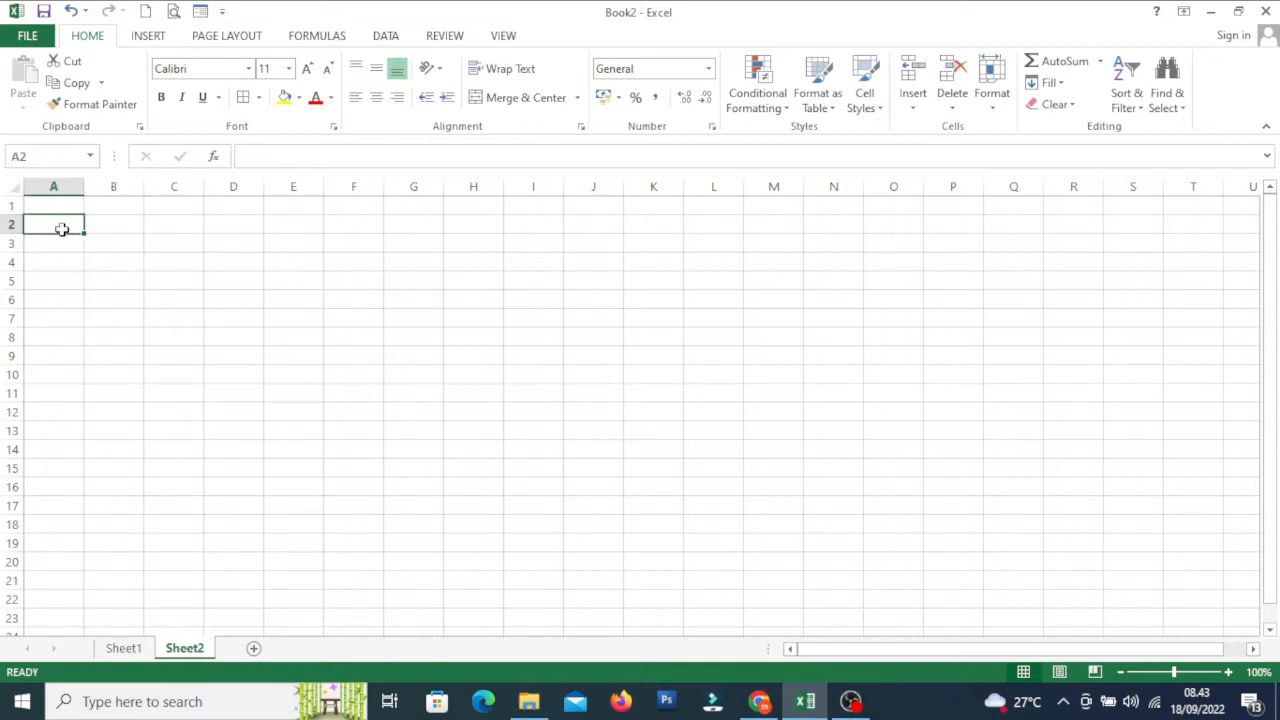
{"action": "type", "text": "NAMA"}
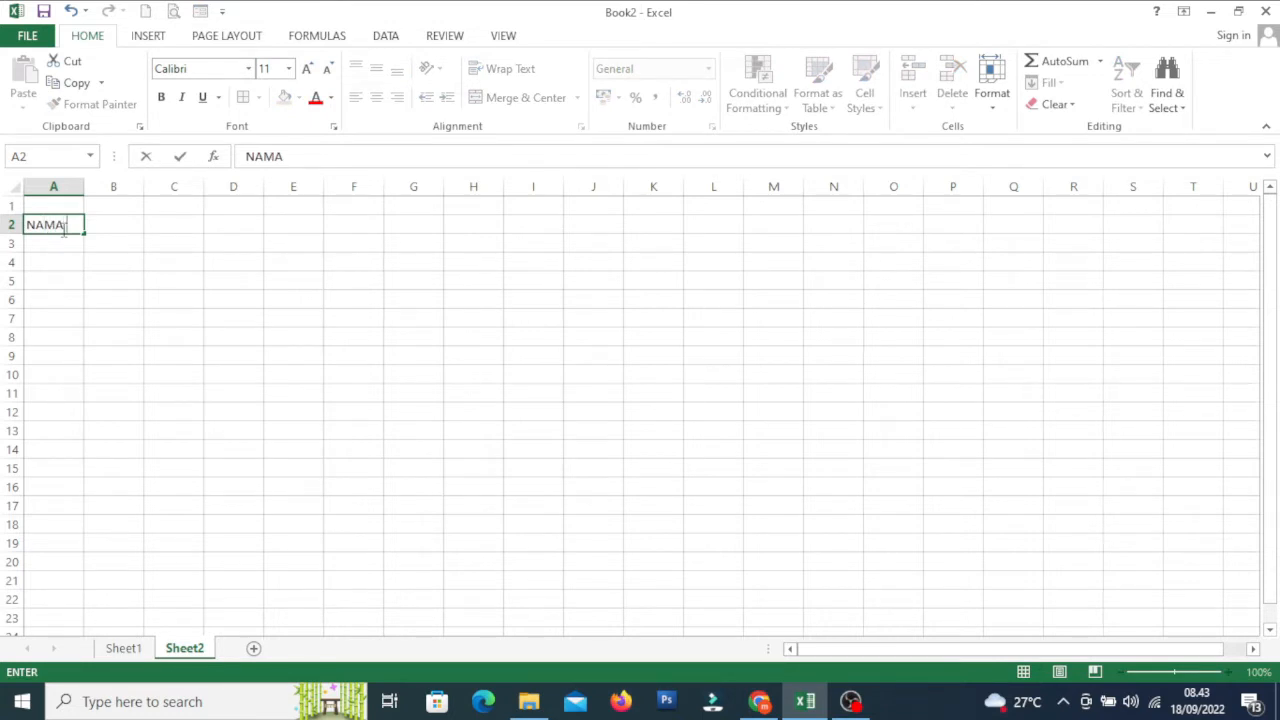
{"action": "type", "text": " SISWA"}
{"action": "key", "text": "Return"}
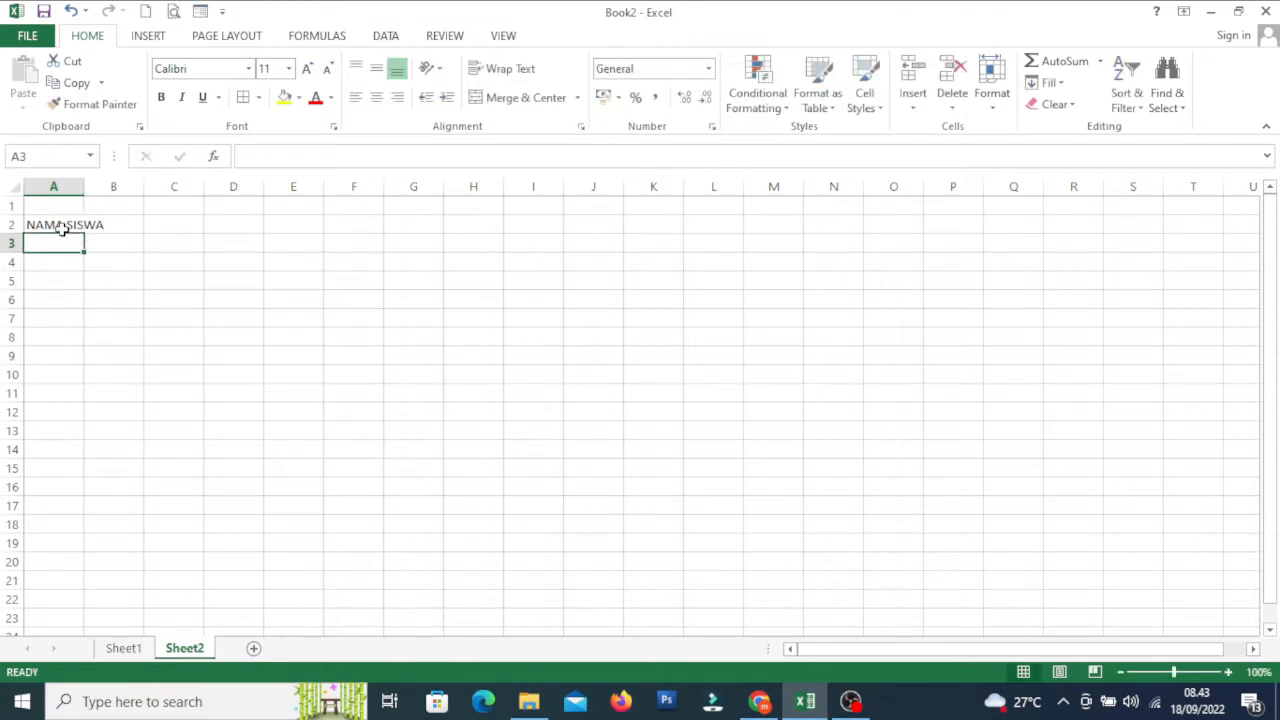
{"action": "type", "text": "KELAS"}
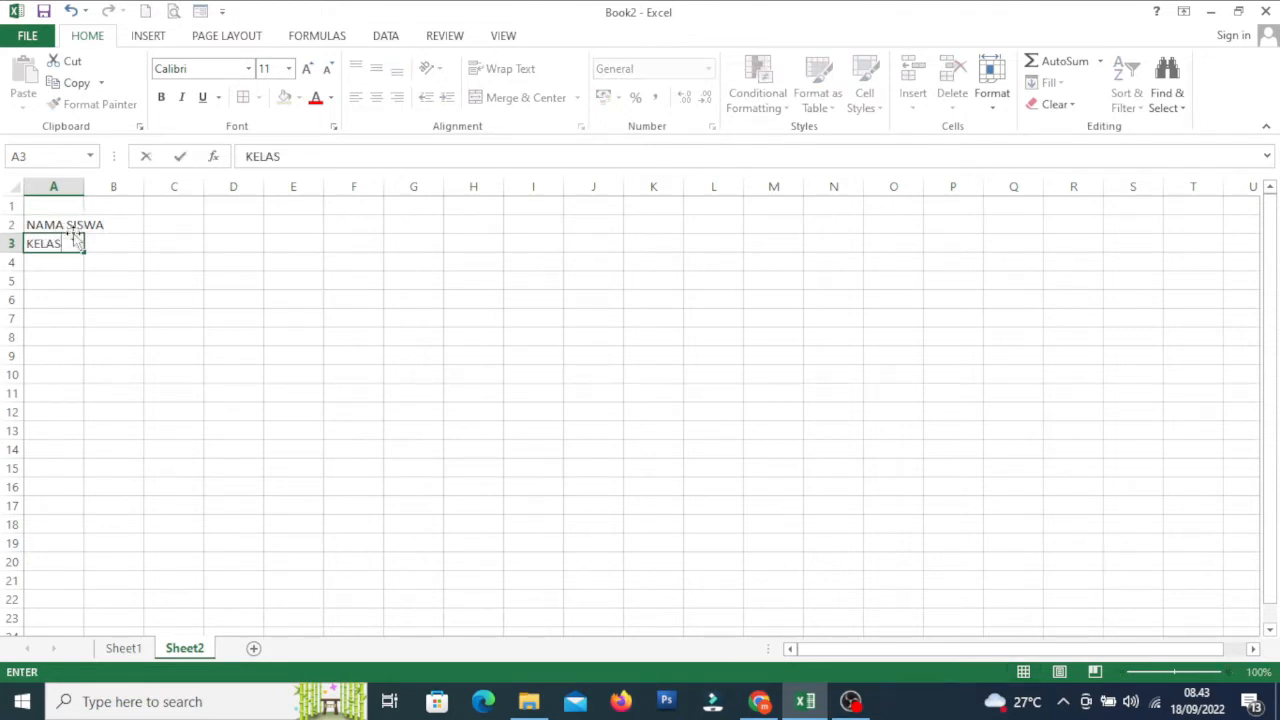
{"action": "left_click", "coordinate": [119, 273]}
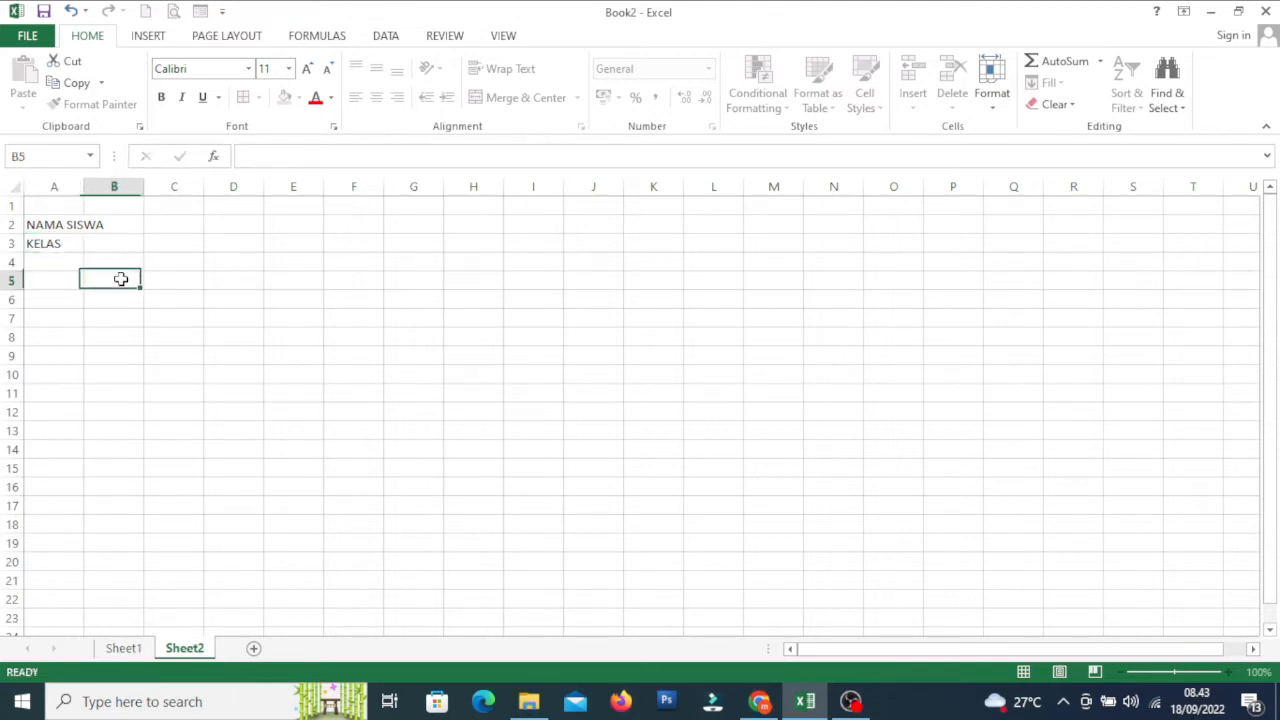
Enter the table headers NO, MATA PELAJARAN and NILAI in cells A4 to C4
{"action": "left_click", "coordinate": [63, 262]}
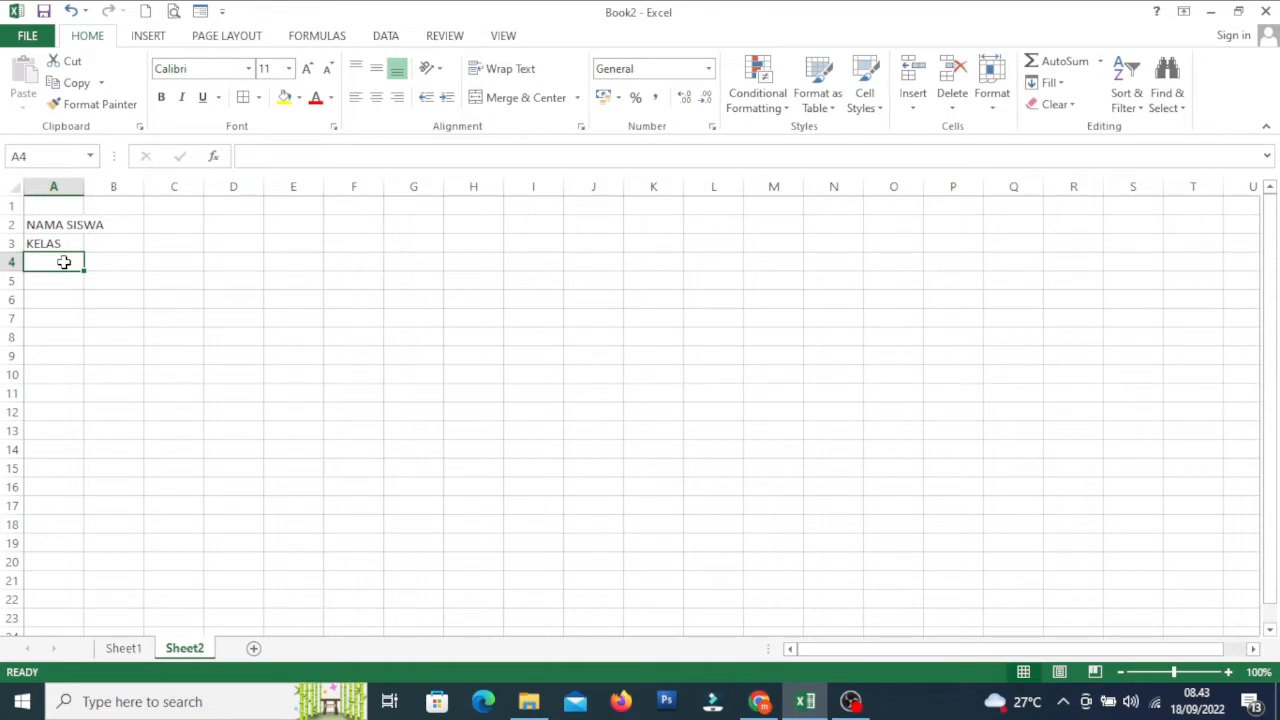
{"action": "type", "text": "NO"}
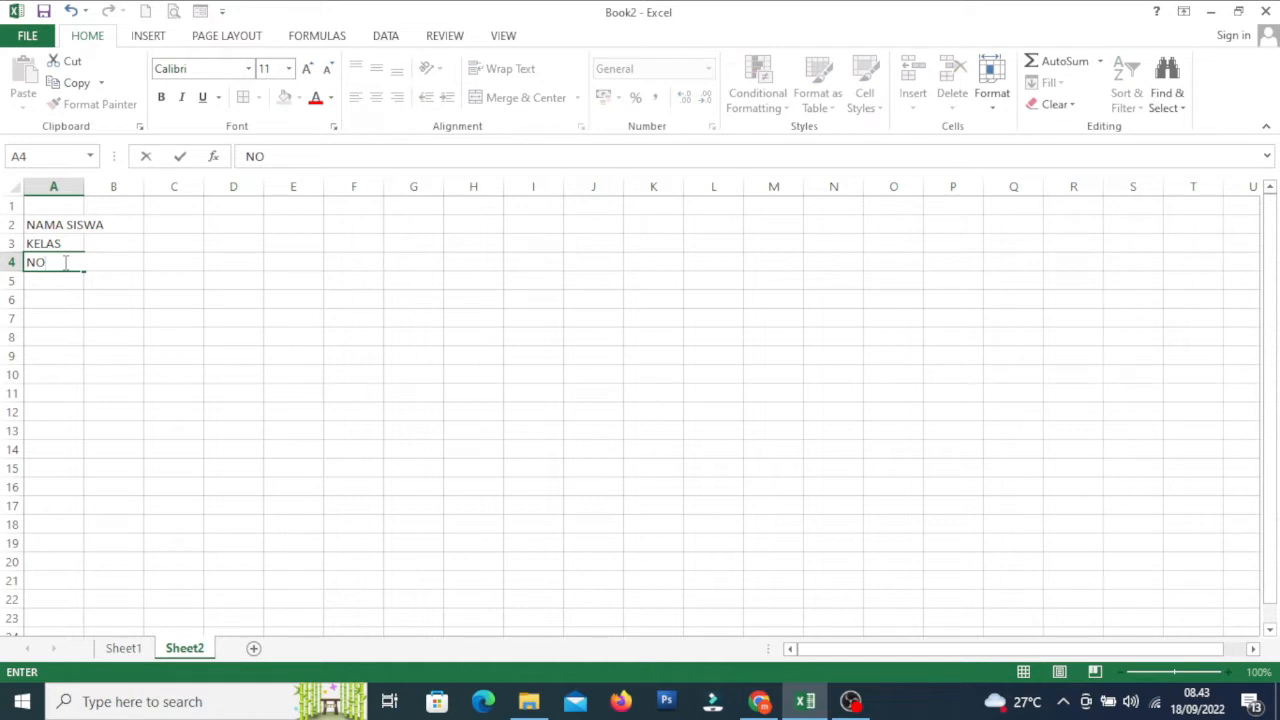
{"action": "key", "text": "Tab"}
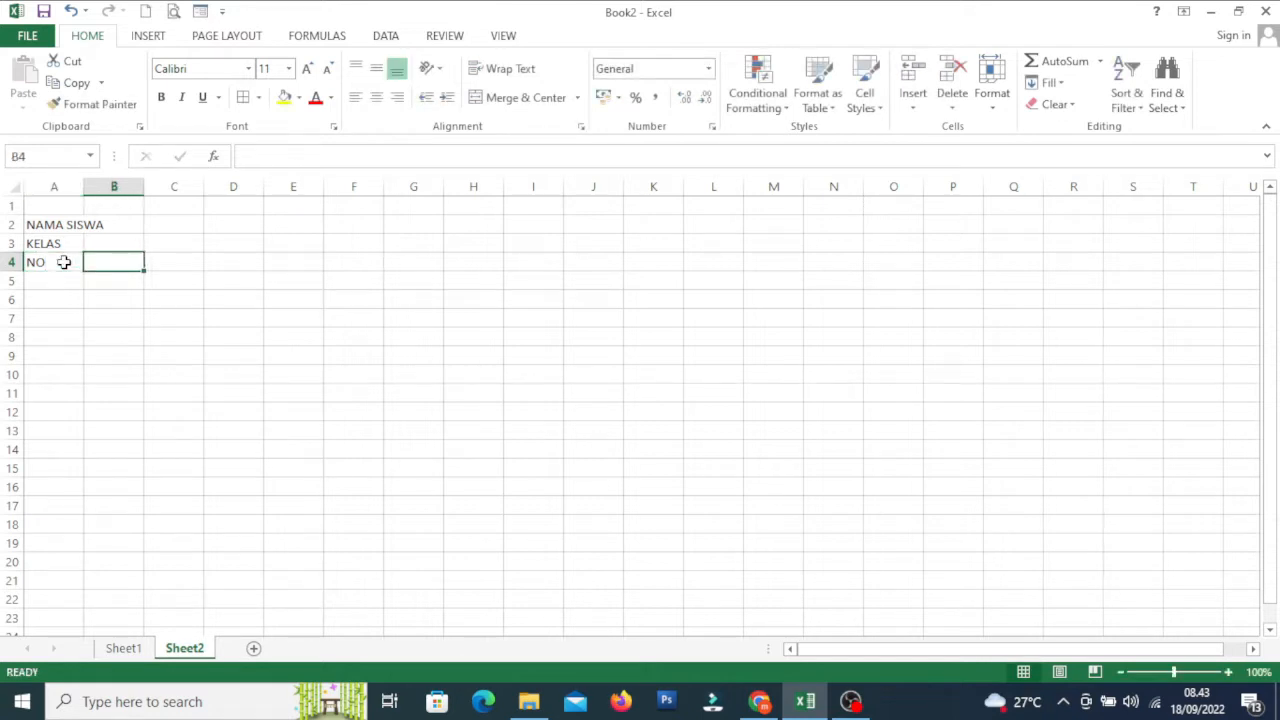
{"action": "type", "text": "M"}
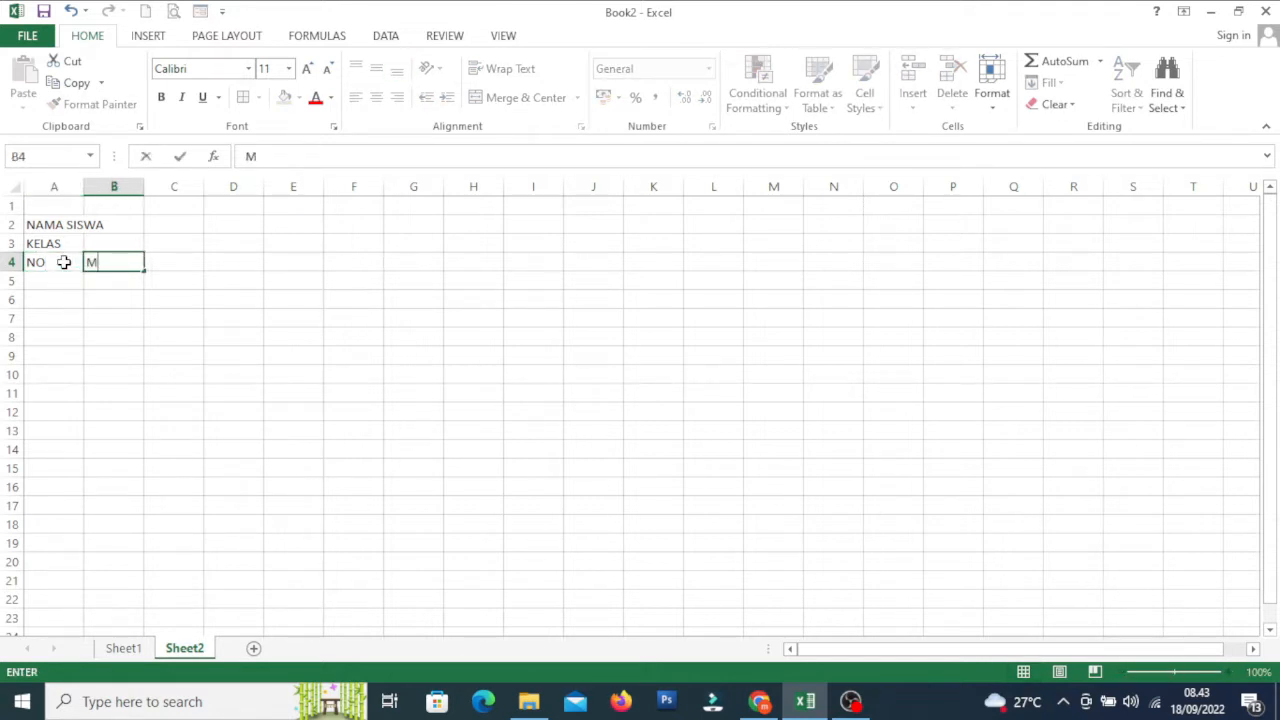
{"action": "type", "text": "ATA PELA"}
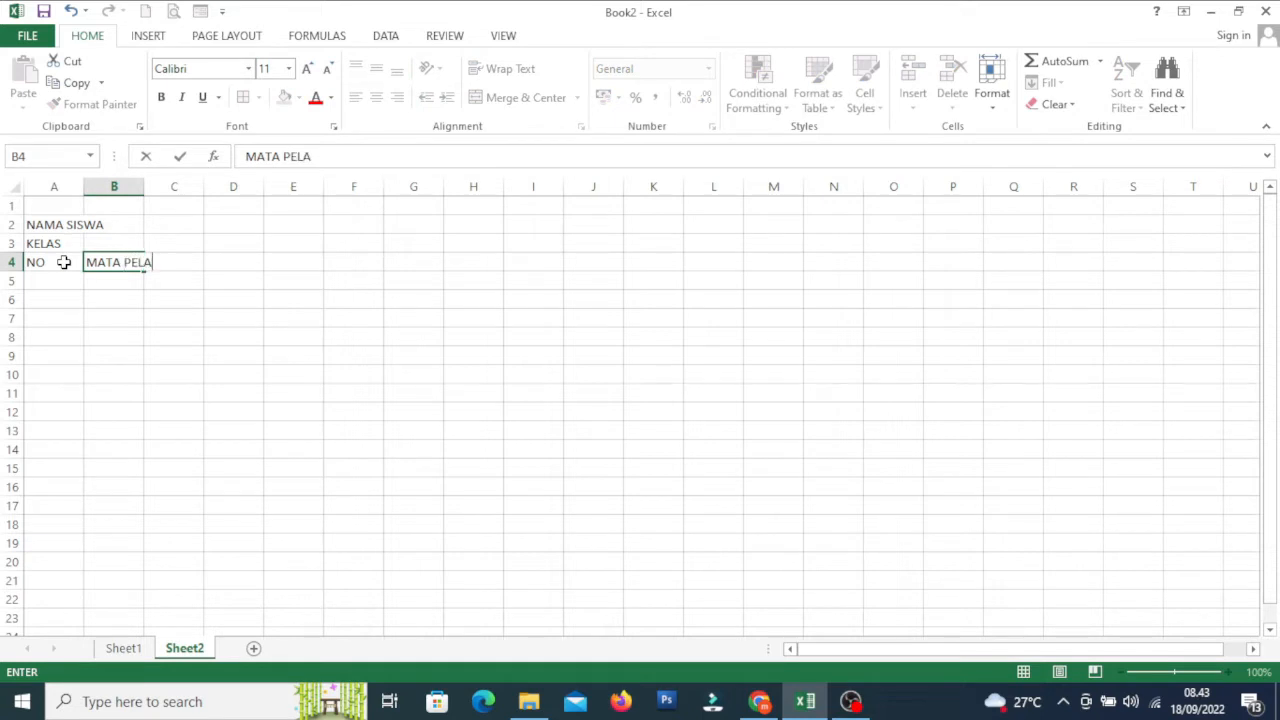
{"action": "type", "text": "JARAN"}
{"action": "key", "text": "Tab"}
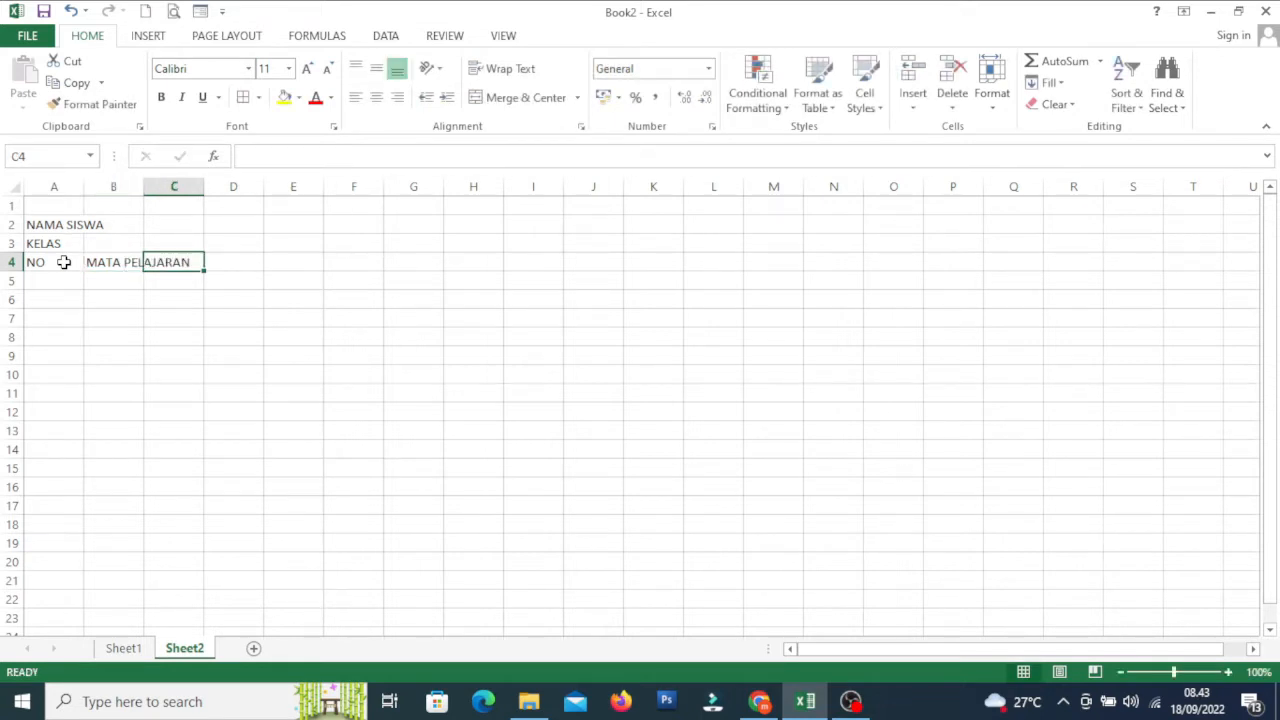
{"action": "type", "text": "NILA"}
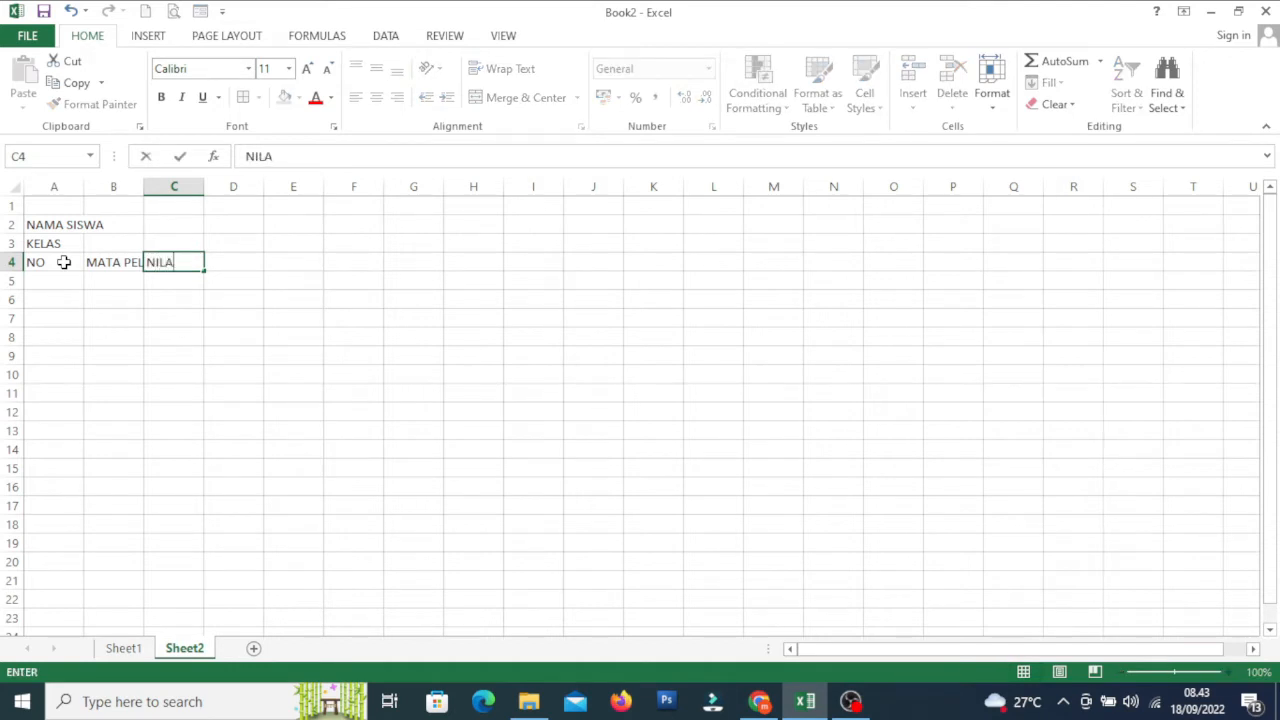
{"action": "type", "text": "I"}
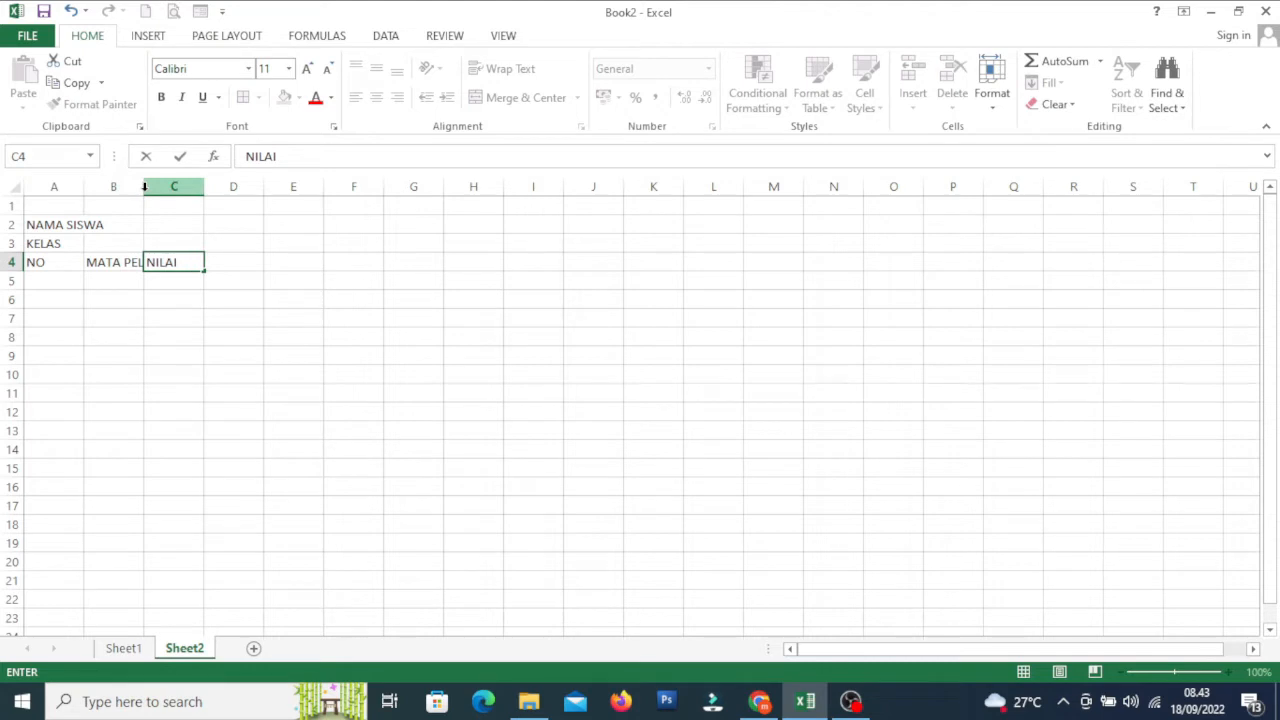
{"action": "left_click", "coordinate": [142, 229]}
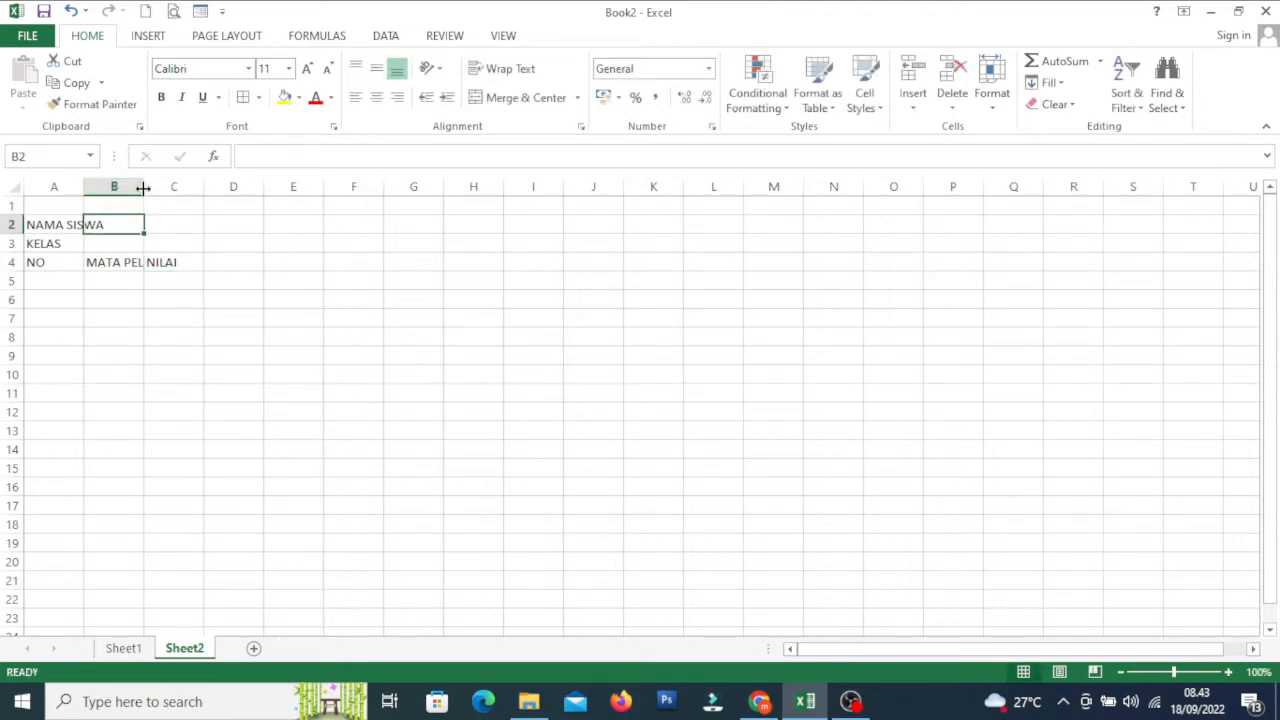
Widen columns B and C so the subject header fits, and narrow column A slightly
{"action": "left_click_drag", "start_coordinate": [143, 188], "coordinate": [377, 187]}
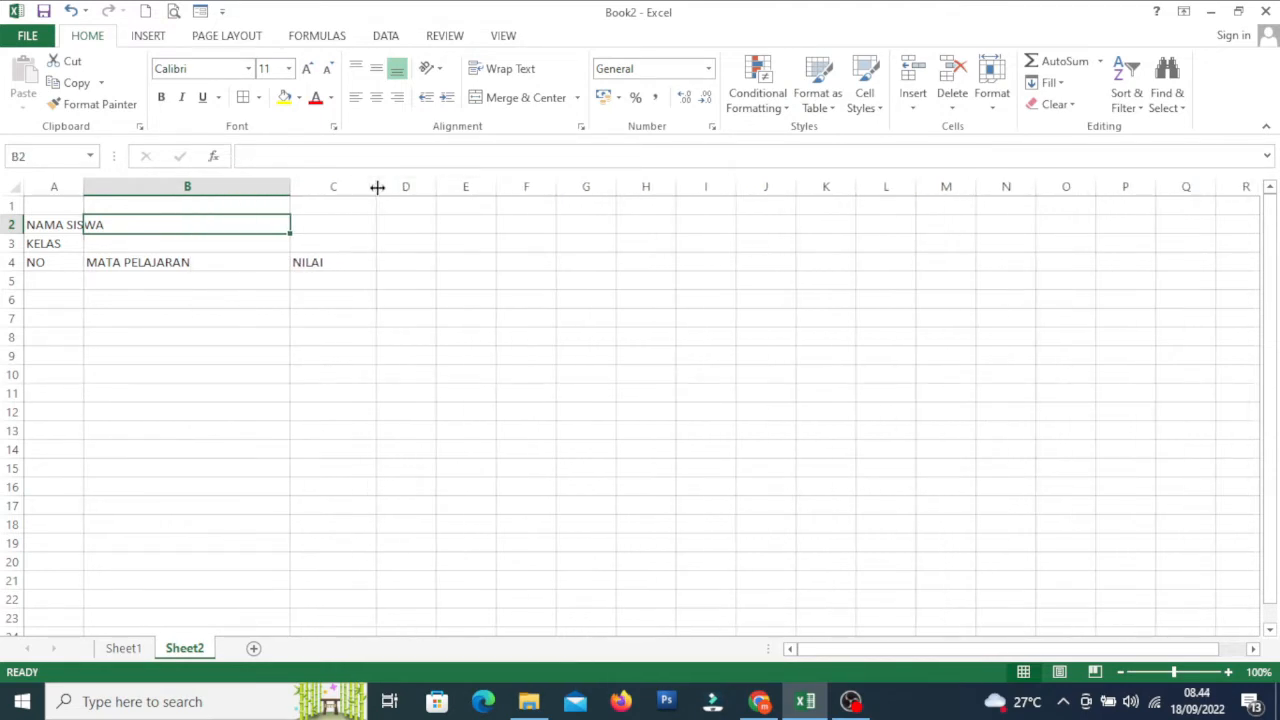
{"action": "left_click_drag", "start_coordinate": [86, 188], "coordinate": [72, 187]}
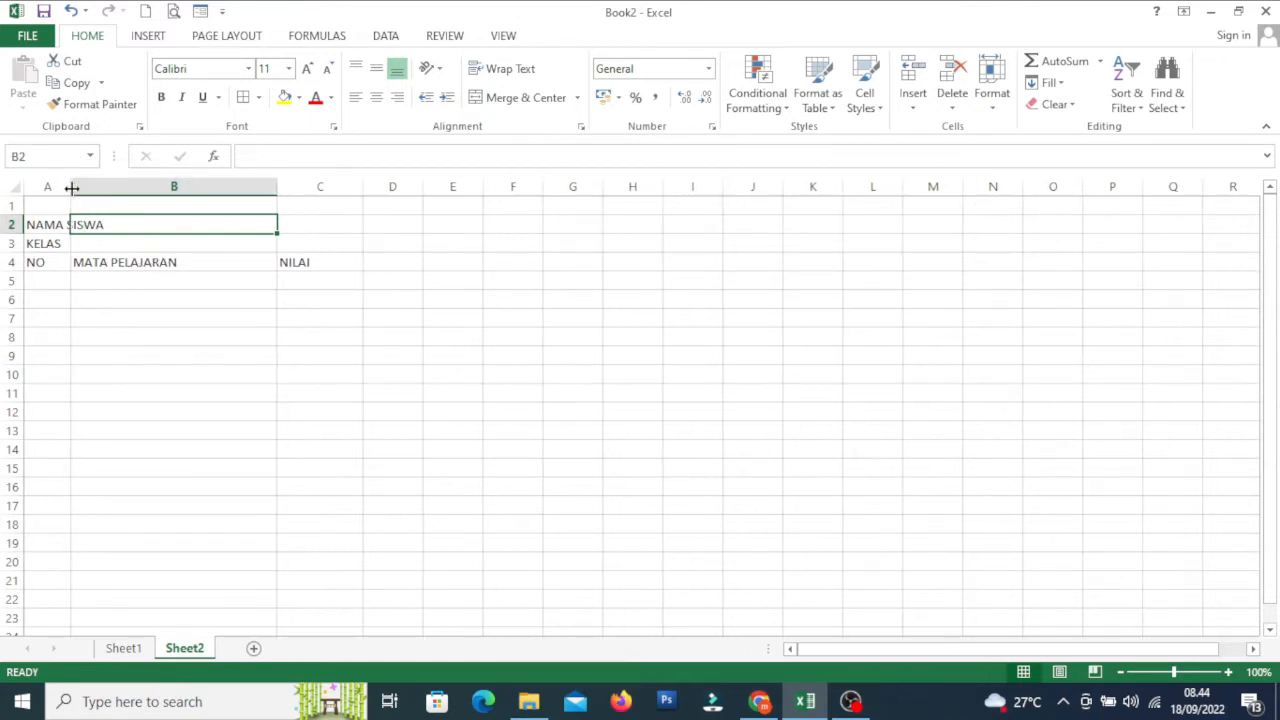
{"action": "left_click", "coordinate": [112, 336]}
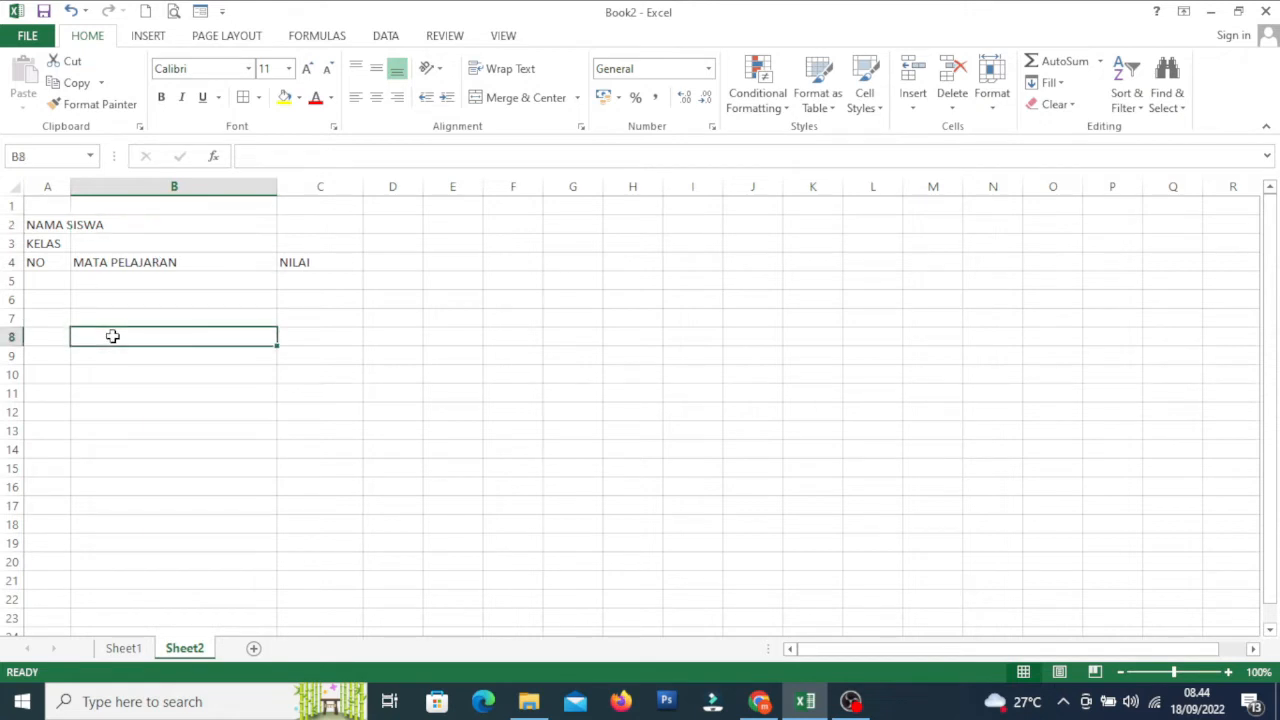
Number the rows 1 to 6 in A5:A10 by filling a series from the value 1
{"action": "left_click", "coordinate": [54, 281]}
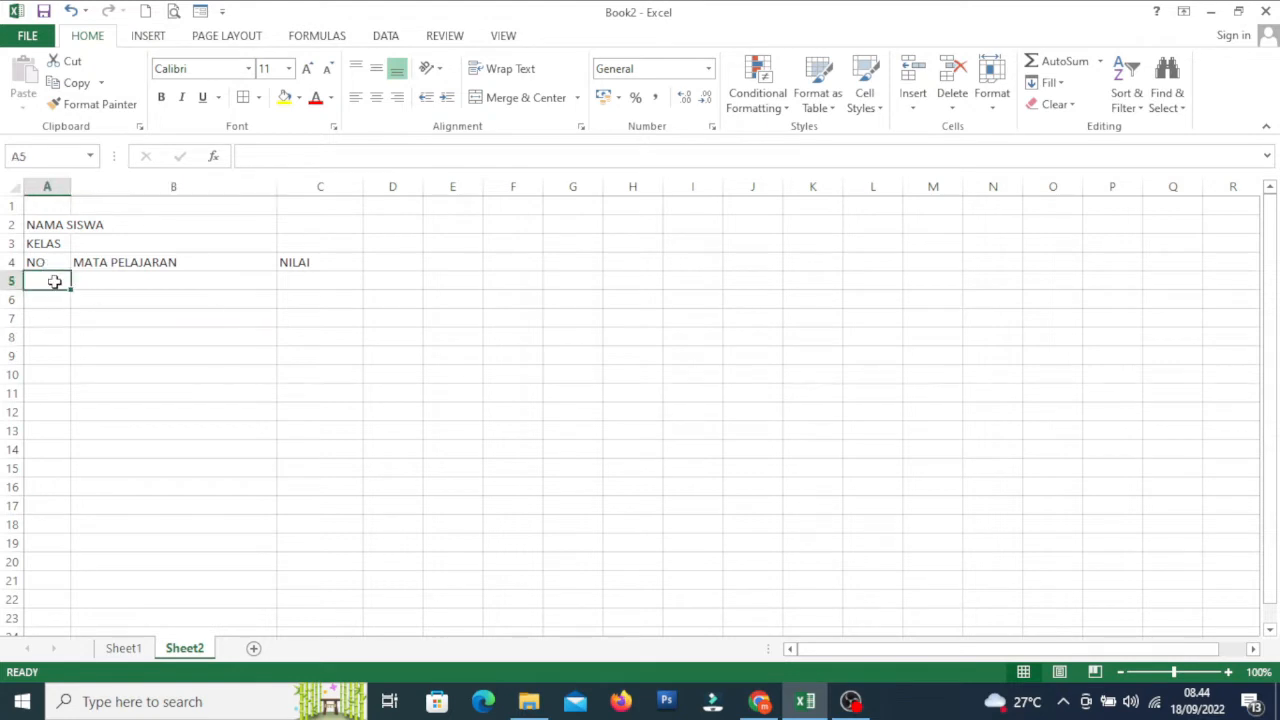
{"action": "type", "text": "1"}
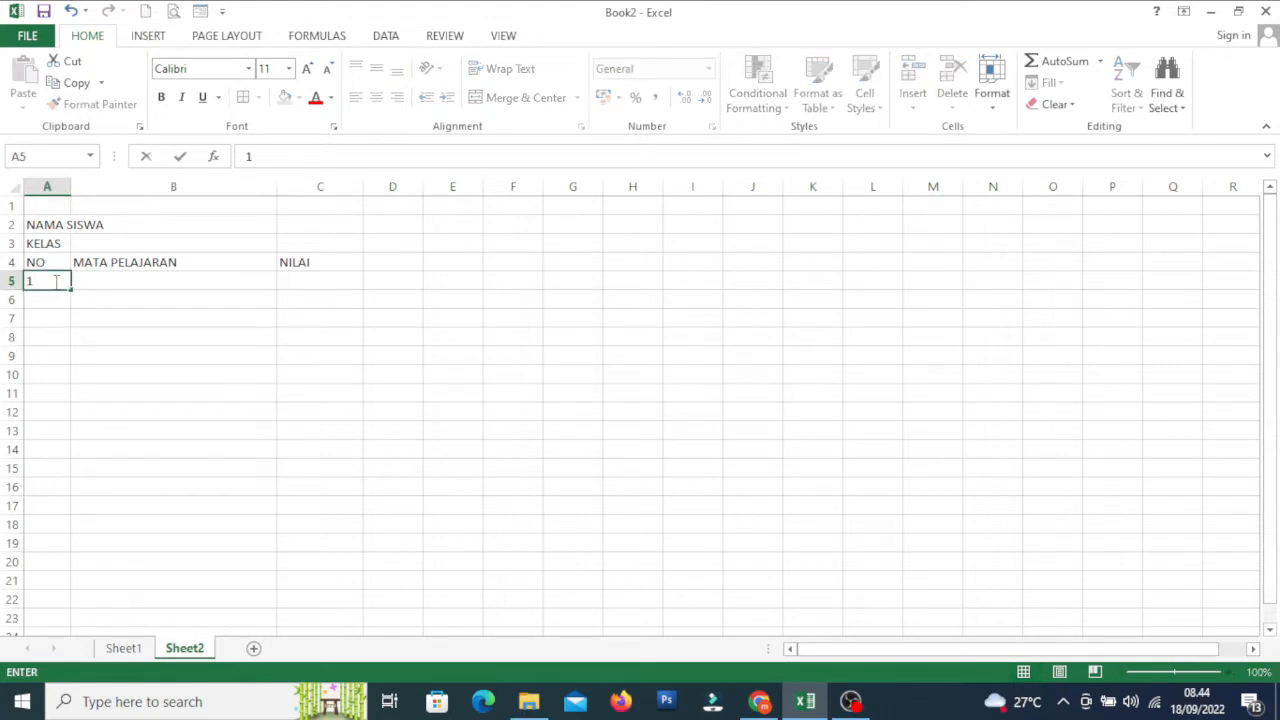
{"action": "left_click_drag", "start_coordinate": [72, 291], "coordinate": [80, 394]}
{"action": "left_click", "coordinate": [98, 397]}
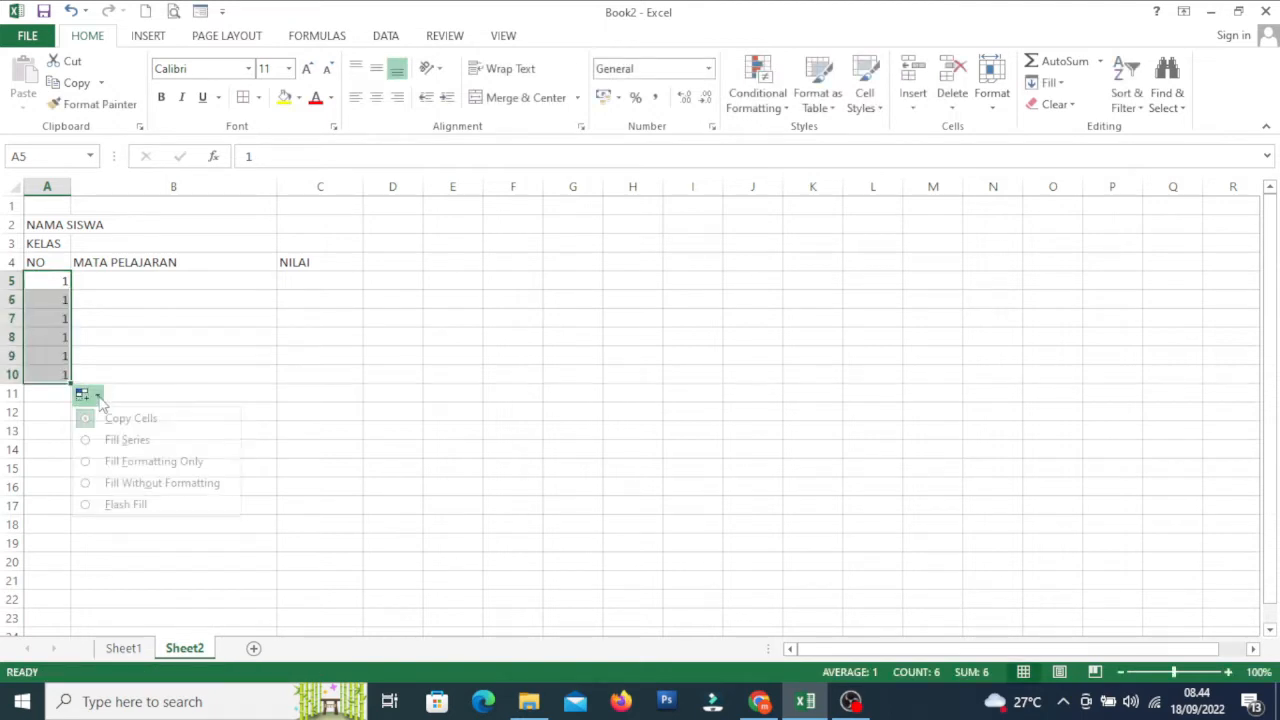
{"action": "left_click", "coordinate": [127, 442]}
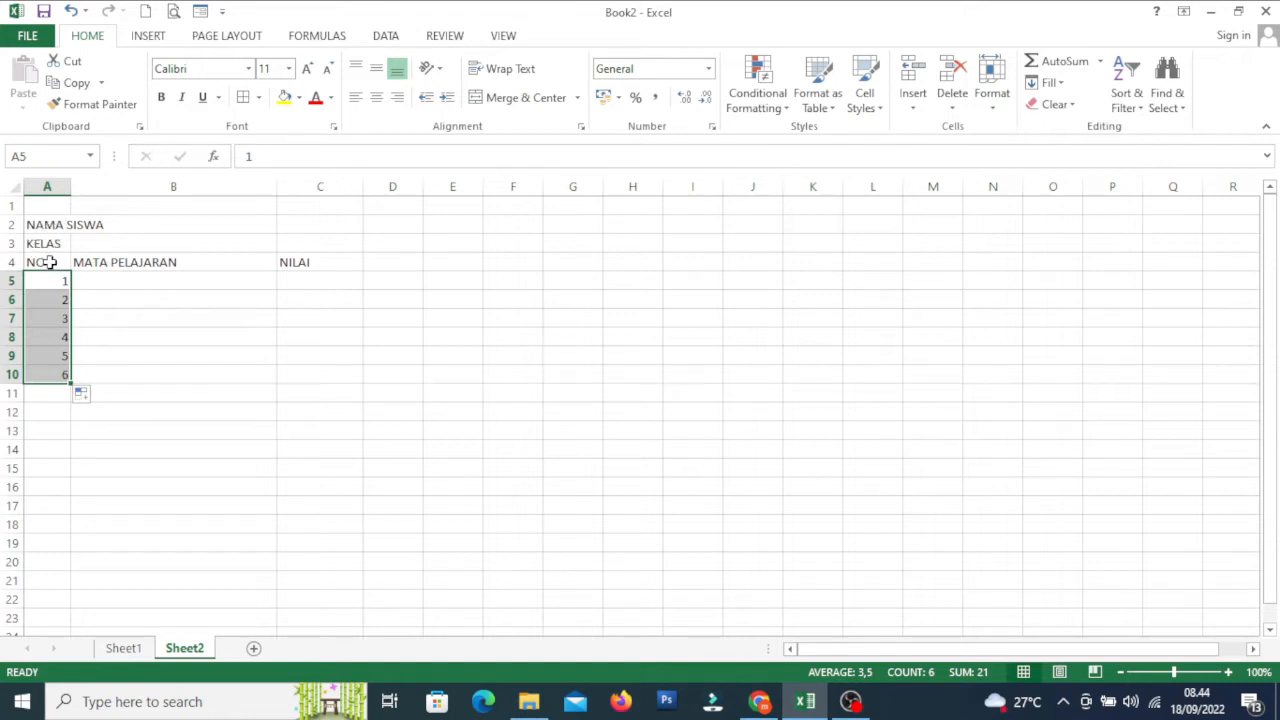
Apply all borders to the table range A4:C10
{"action": "left_click_drag", "start_coordinate": [49, 262], "coordinate": [301, 376]}
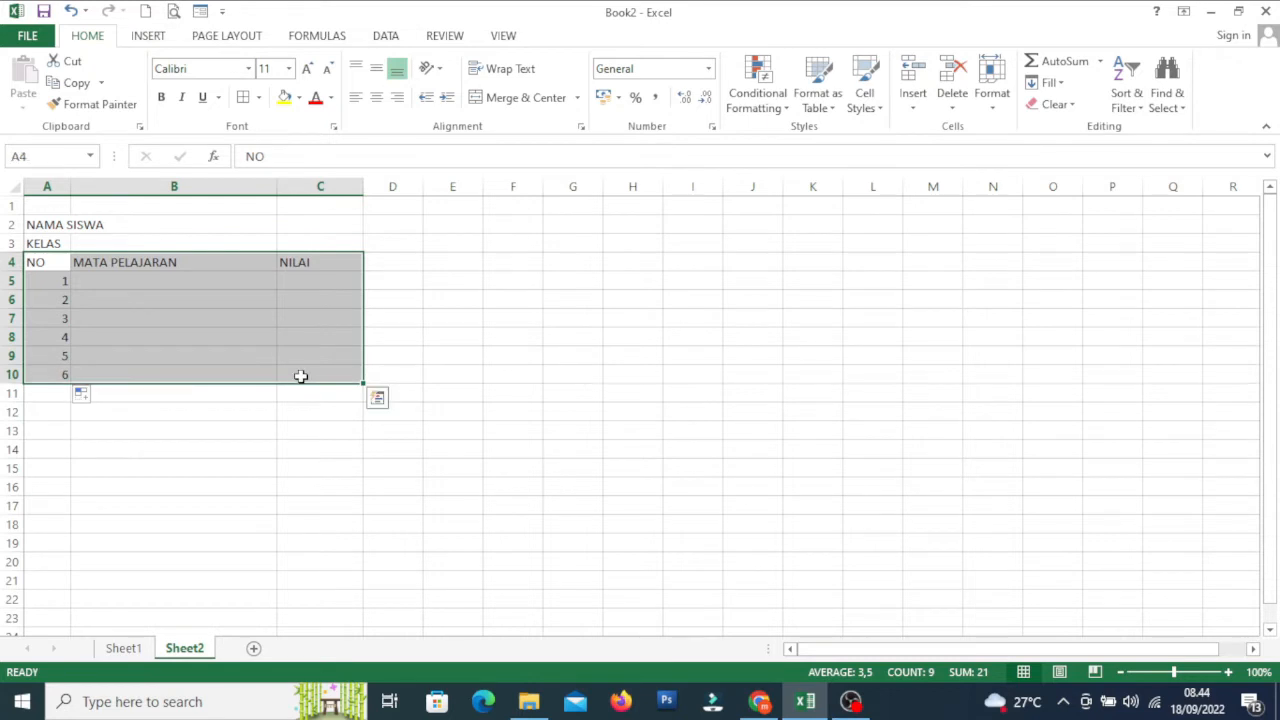
{"action": "left_click", "coordinate": [258, 100]}
{"action": "left_click", "coordinate": [281, 259]}
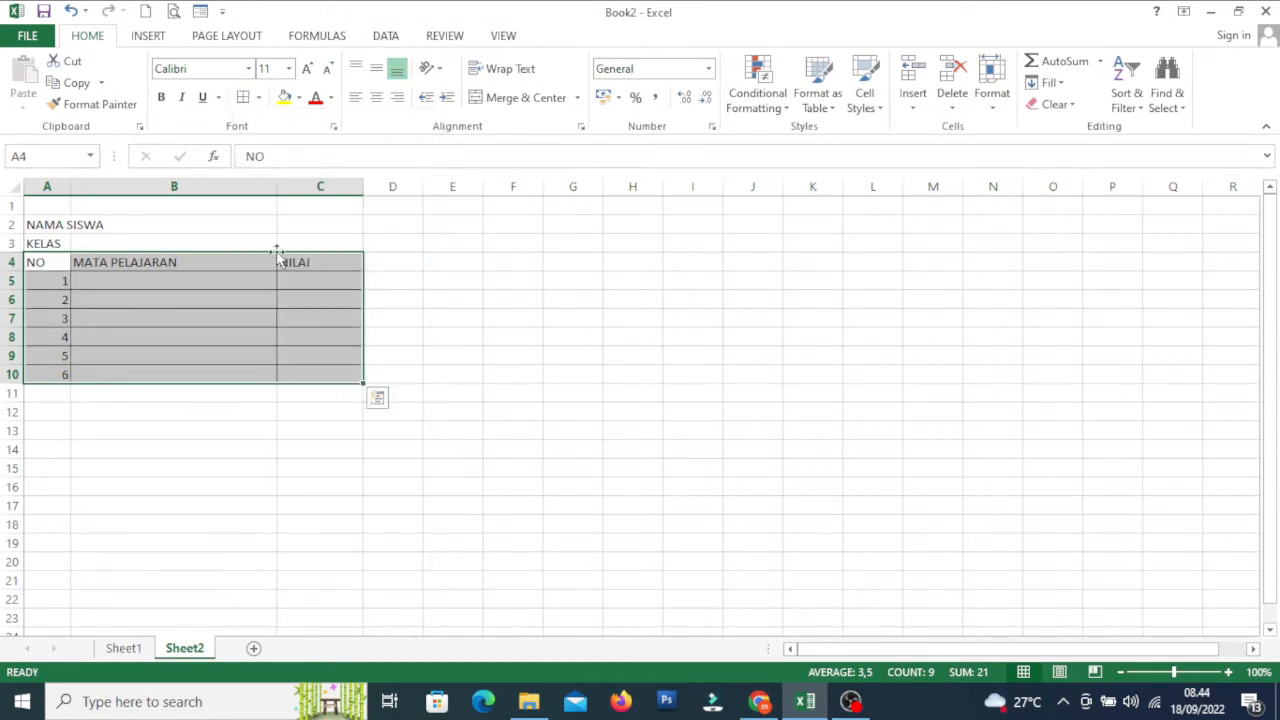
Center the header text in row 4 and make it bold
{"action": "left_click", "coordinate": [5, 261]}
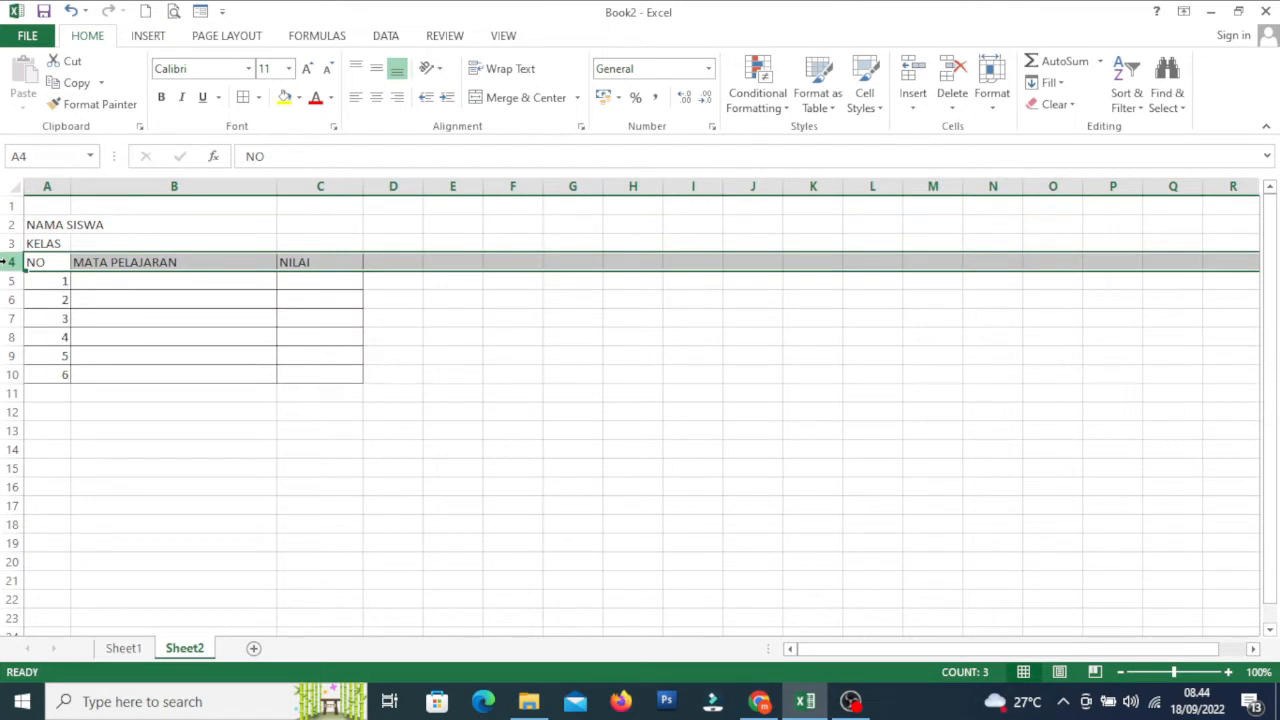
{"action": "left_click", "coordinate": [377, 99]}
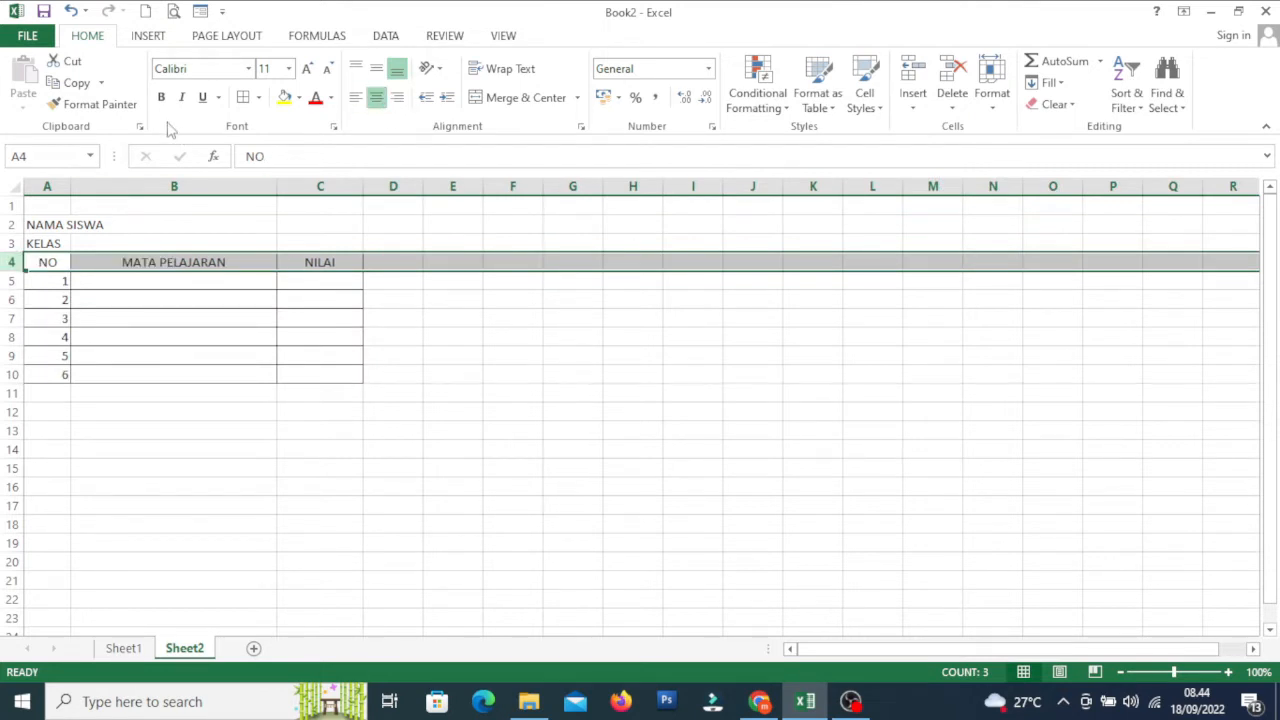
{"action": "left_click", "coordinate": [161, 98]}
{"action": "left_click", "coordinate": [164, 99]}
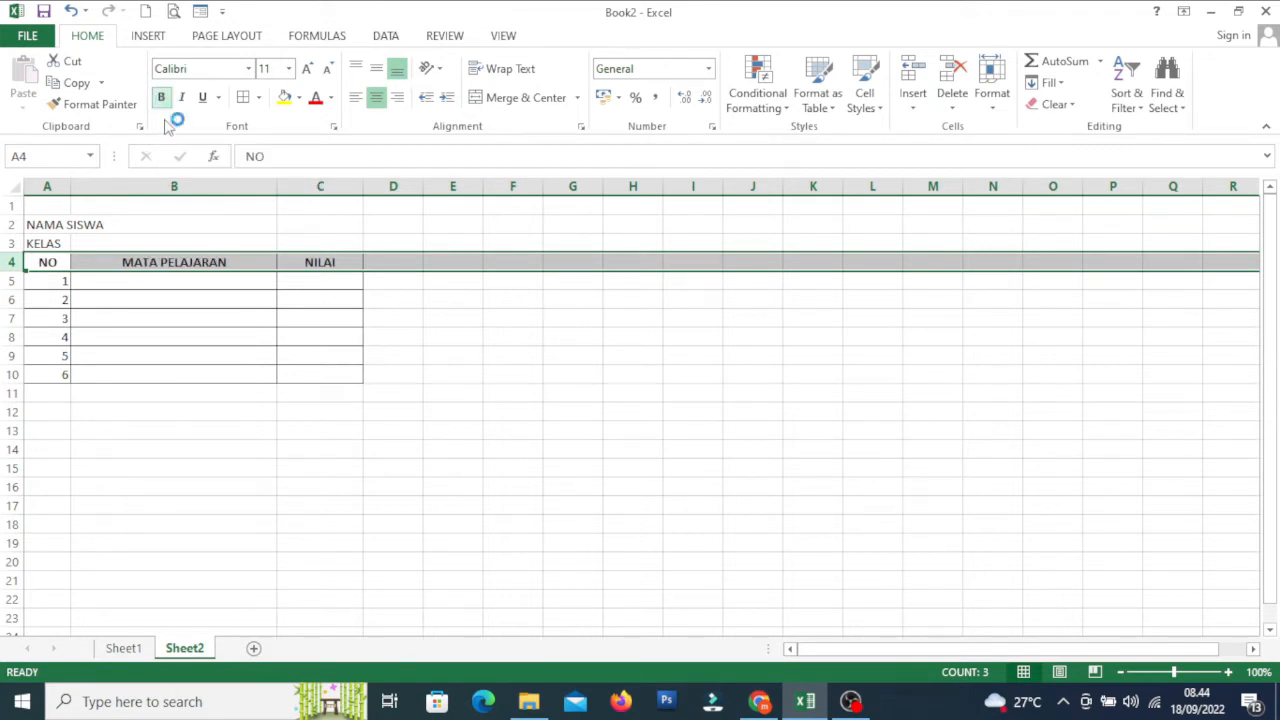
{"action": "left_click", "coordinate": [217, 430]}
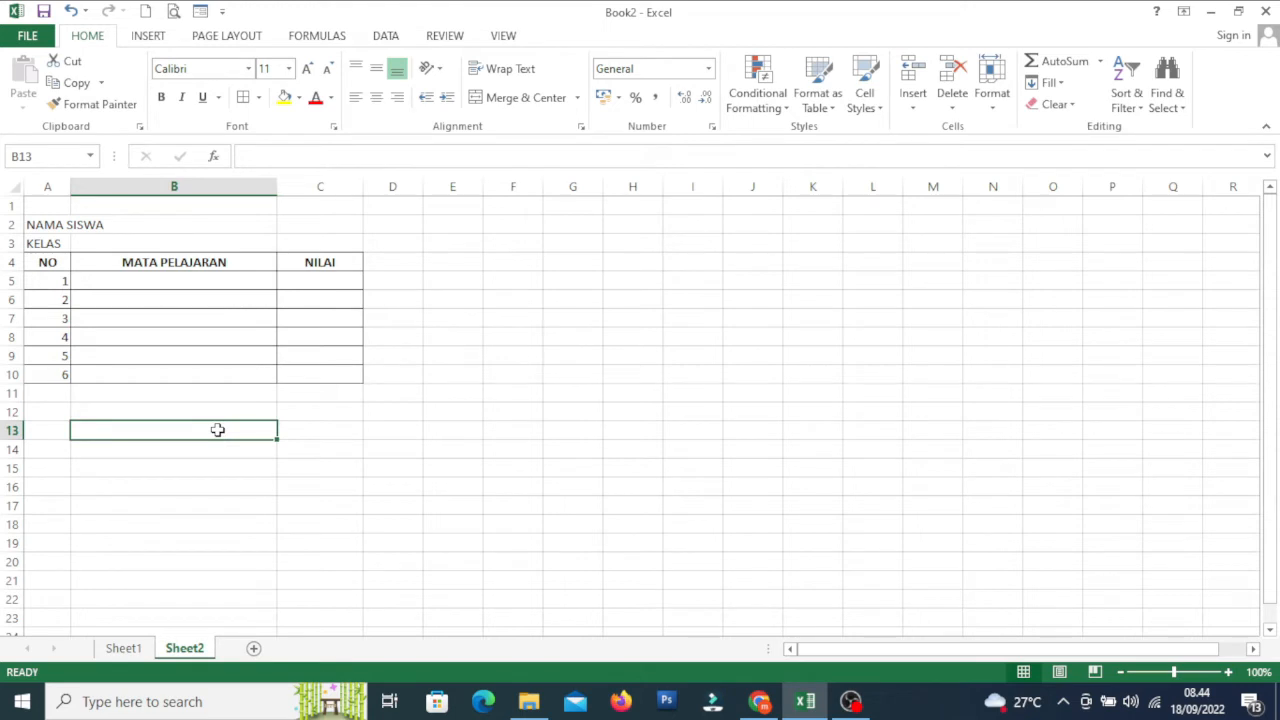
Enter the subjects MATEMATIKA, BAHASA INDONESIA, BAHASA INGGRIS, IPA and IPS in cells B5:B9
{"action": "left_click", "coordinate": [128, 284]}
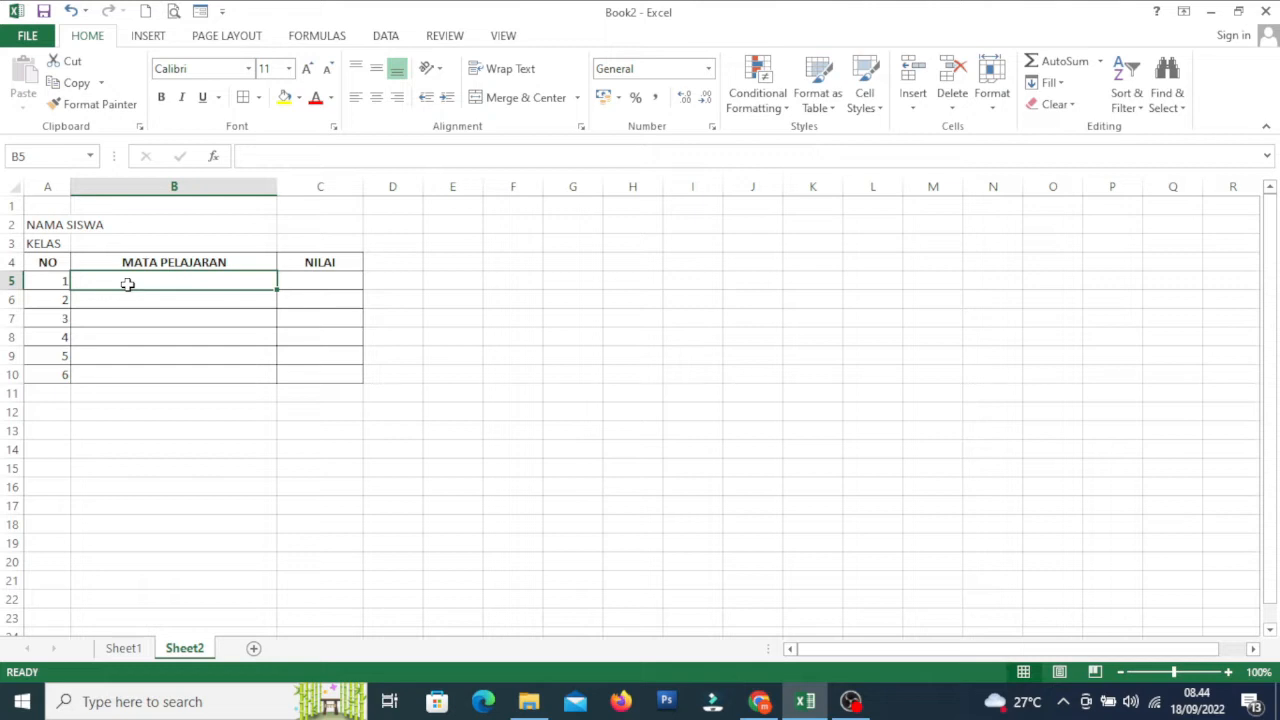
{"action": "type", "text": "MATEMAT"}
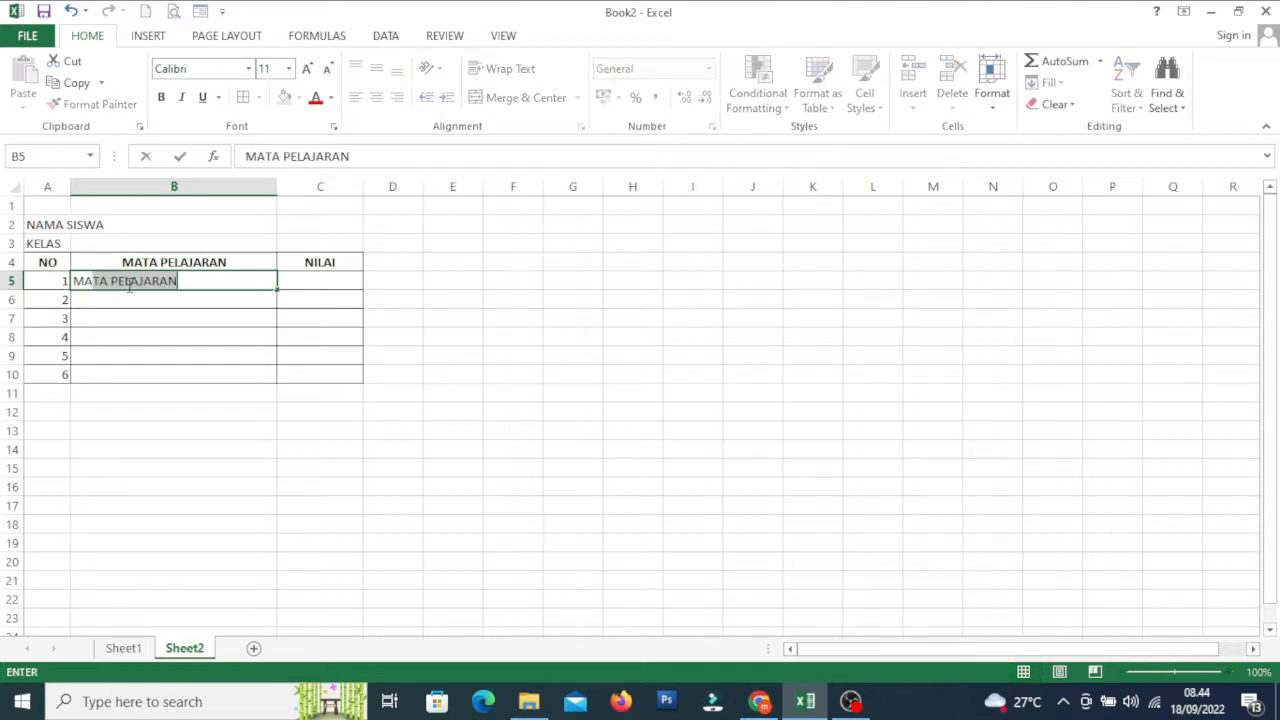
{"action": "type", "text": "IKA"}
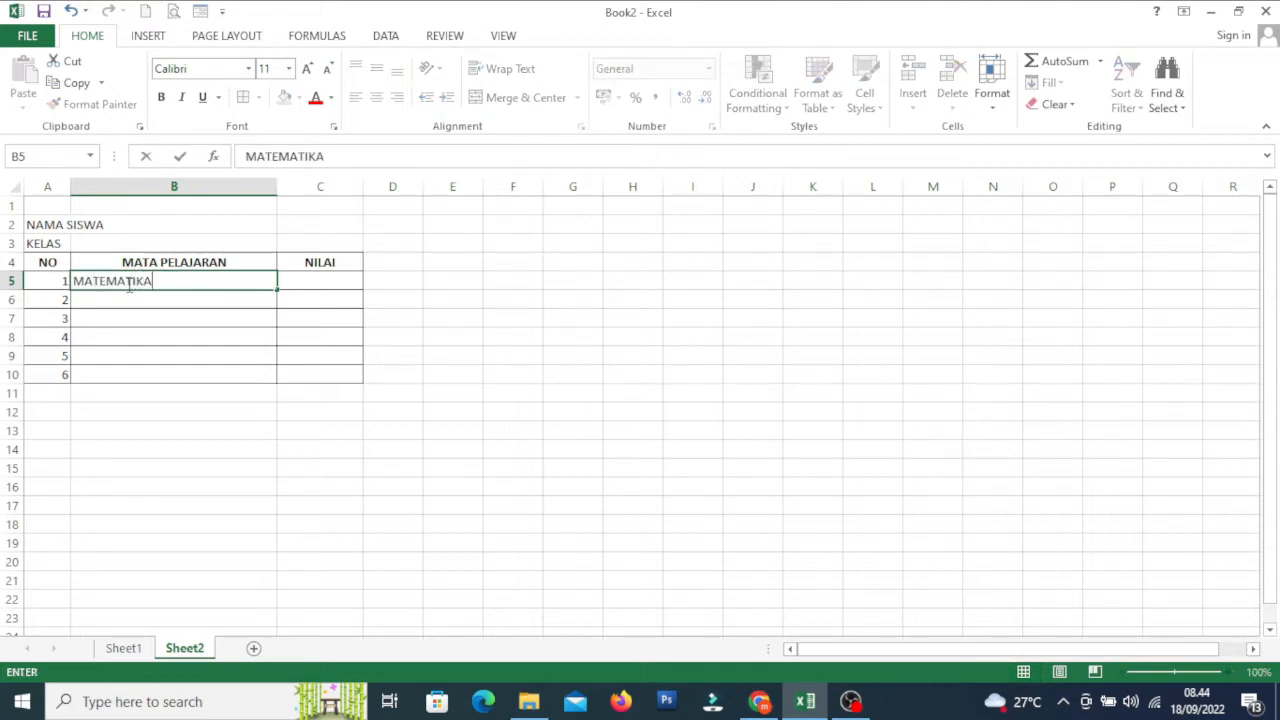
{"action": "key", "text": "Return"}
{"action": "type", "text": "BAHASA"}
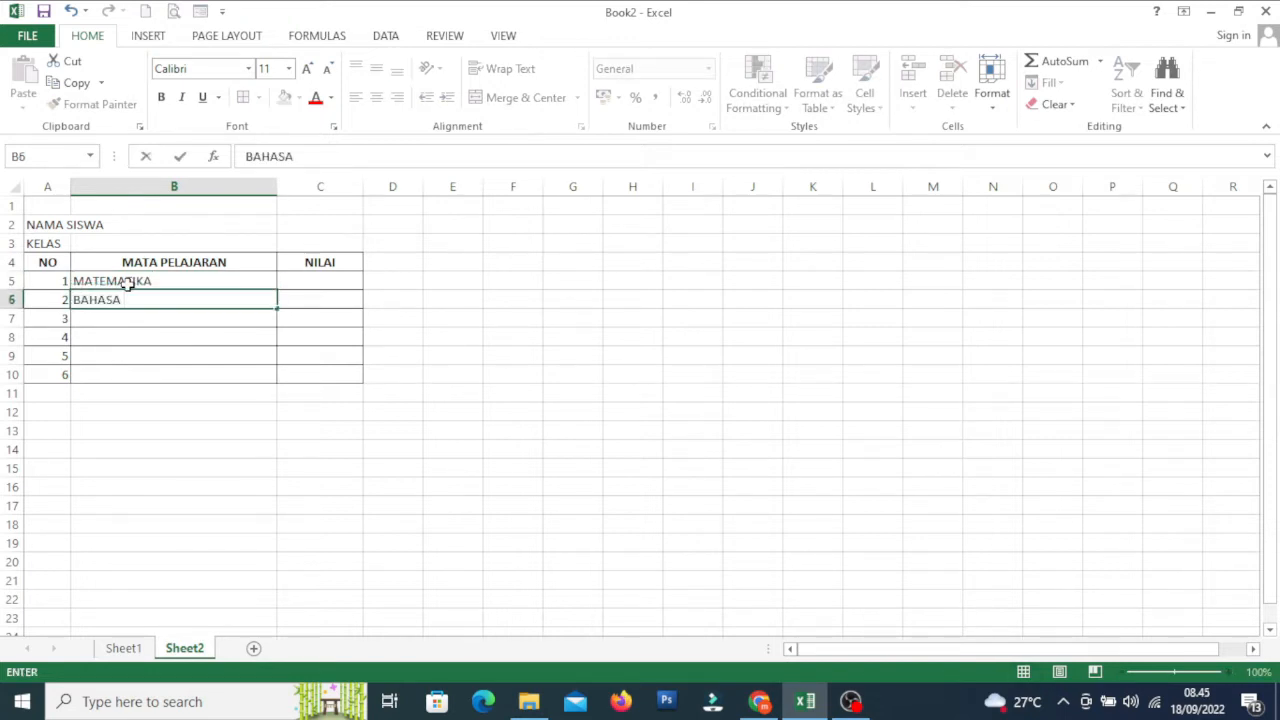
{"action": "type", "text": " INDONESIA"}
{"action": "key", "text": "Return"}
{"action": "type", "text": "BAHASA "}
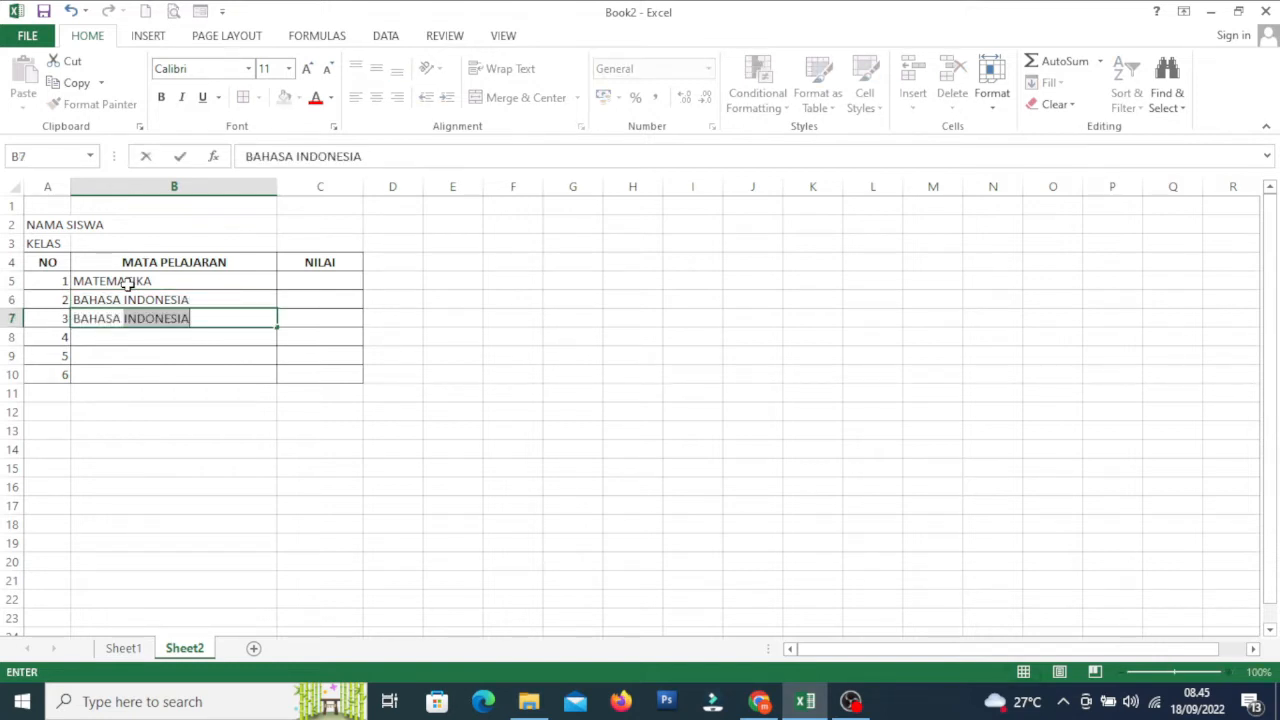
{"action": "type", "text": "INGGRI"}
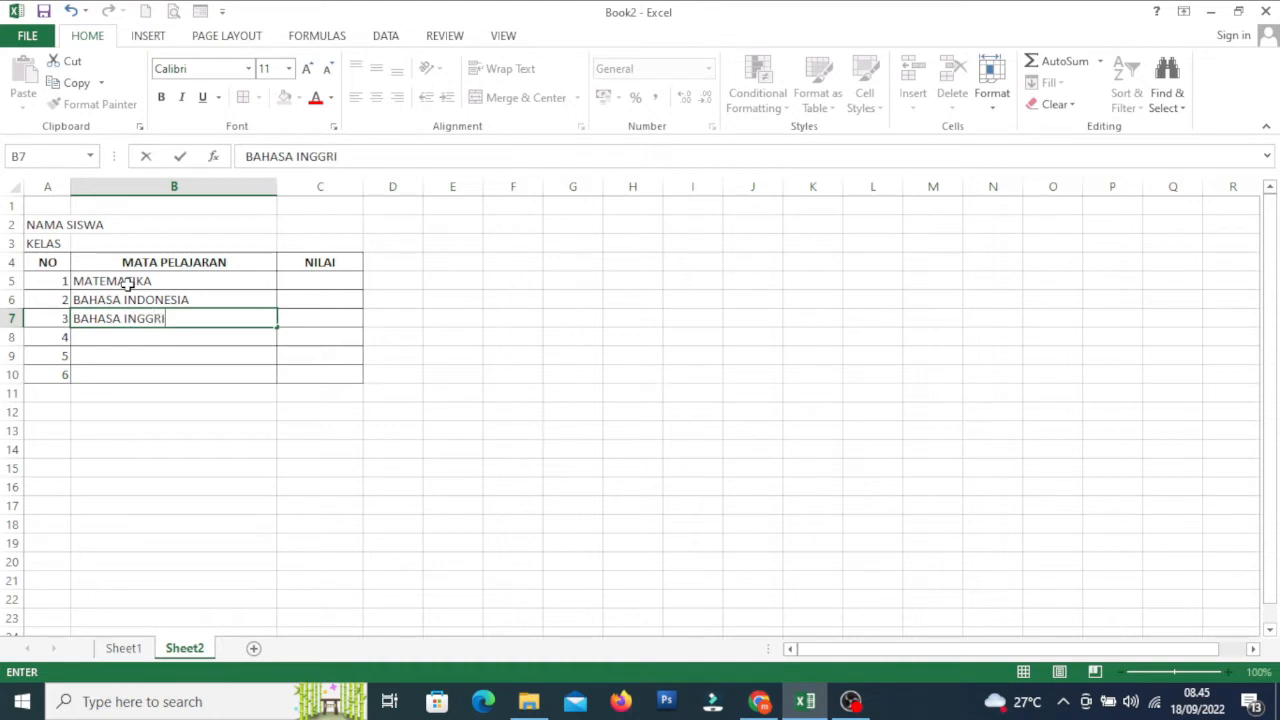
{"action": "type", "text": "S"}
{"action": "key", "text": "Return"}
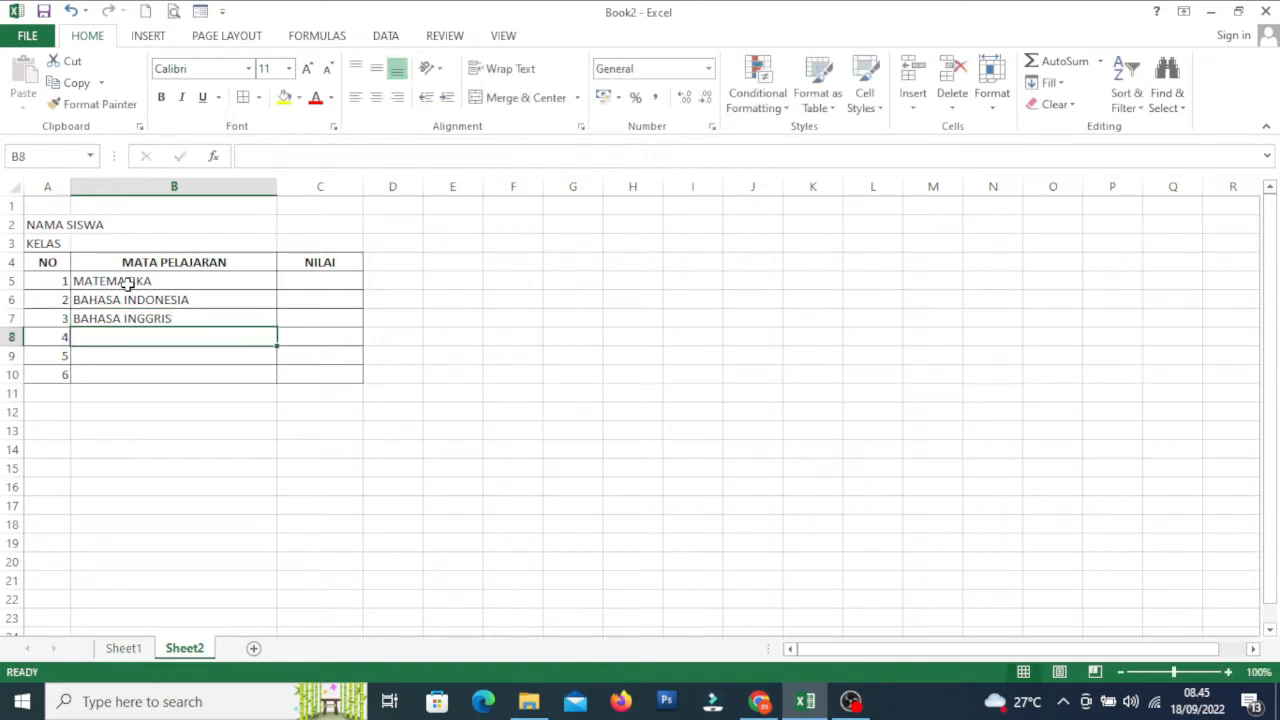
{"action": "type", "text": "IPA"}
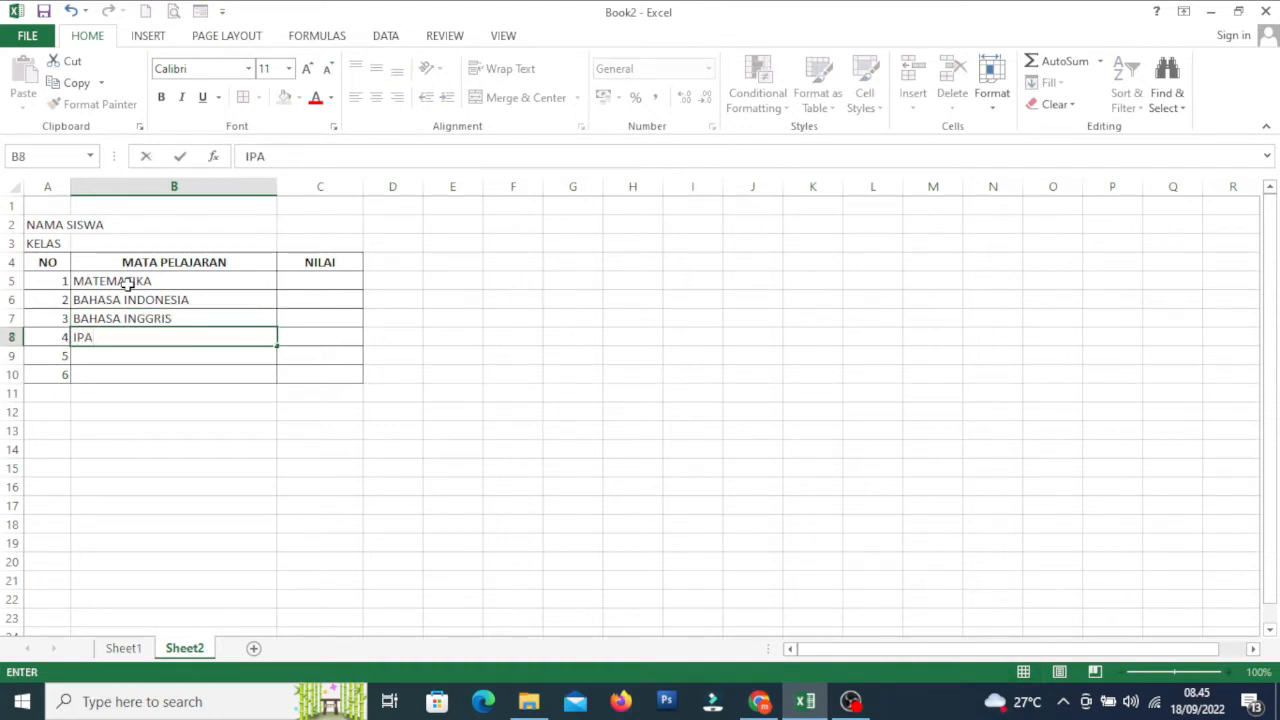
{"action": "key", "text": "Return"}
{"action": "type", "text": "IPS"}
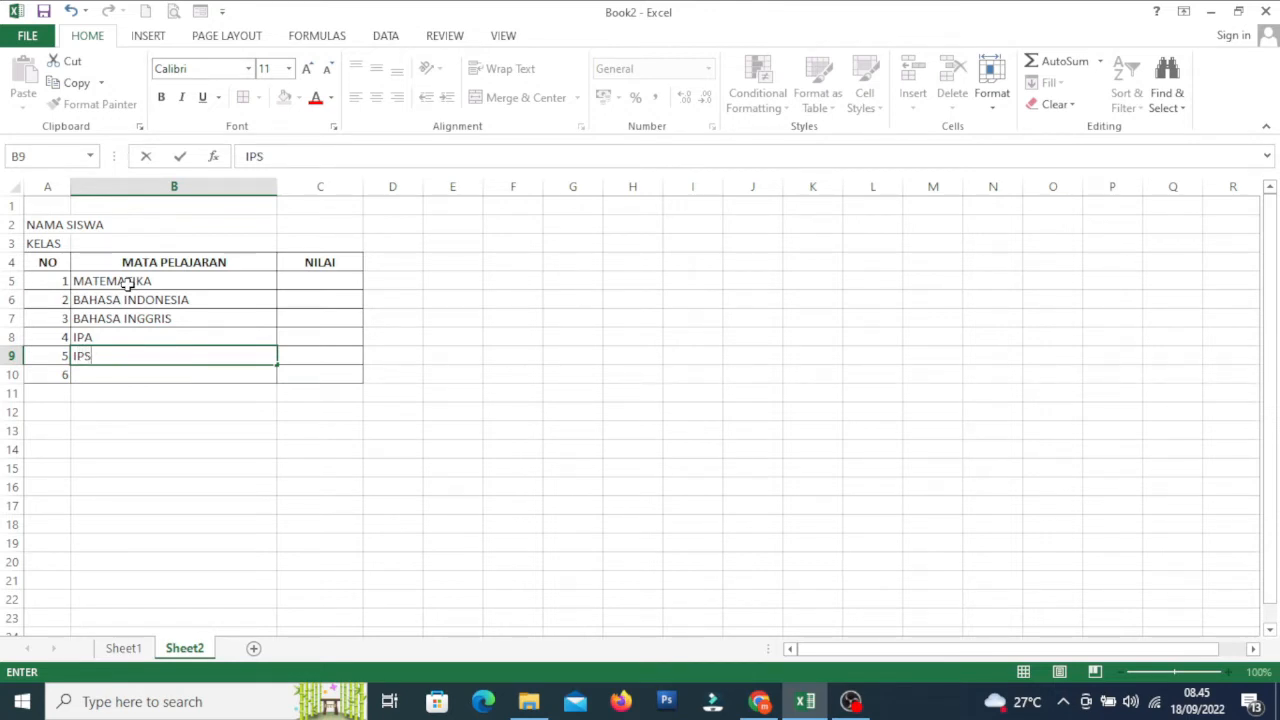
{"action": "key", "text": "Return"}
{"action": "left_click", "coordinate": [192, 462]}
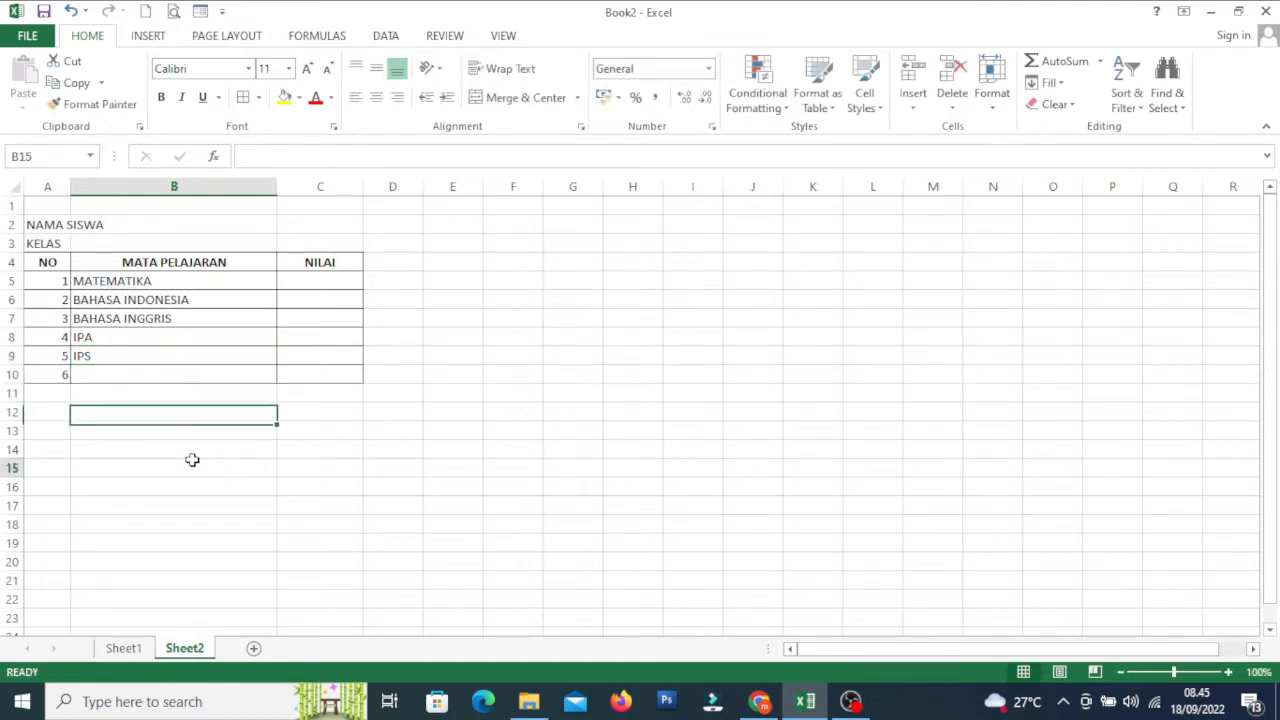
Delete the unused sixth table row, row 10, from the sheet
{"action": "left_click", "coordinate": [10, 374]}
{"action": "right_click", "coordinate": [8, 374]}
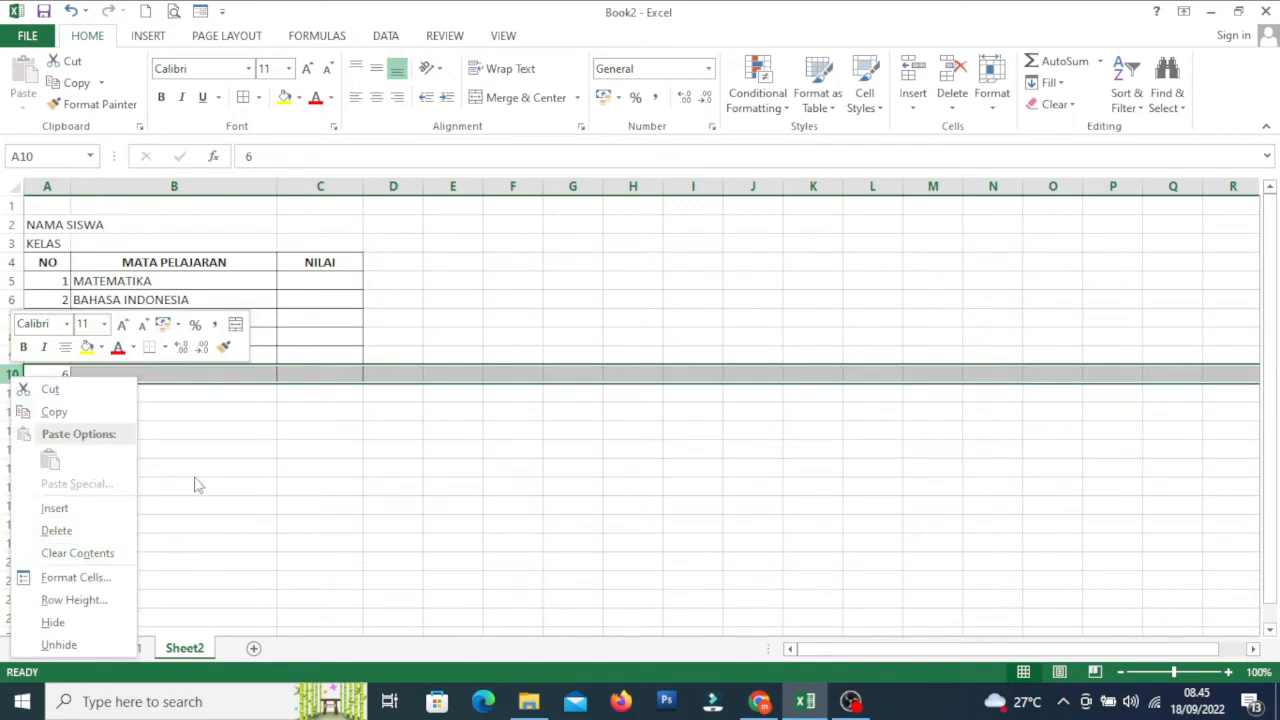
{"action": "left_click", "coordinate": [307, 421]}
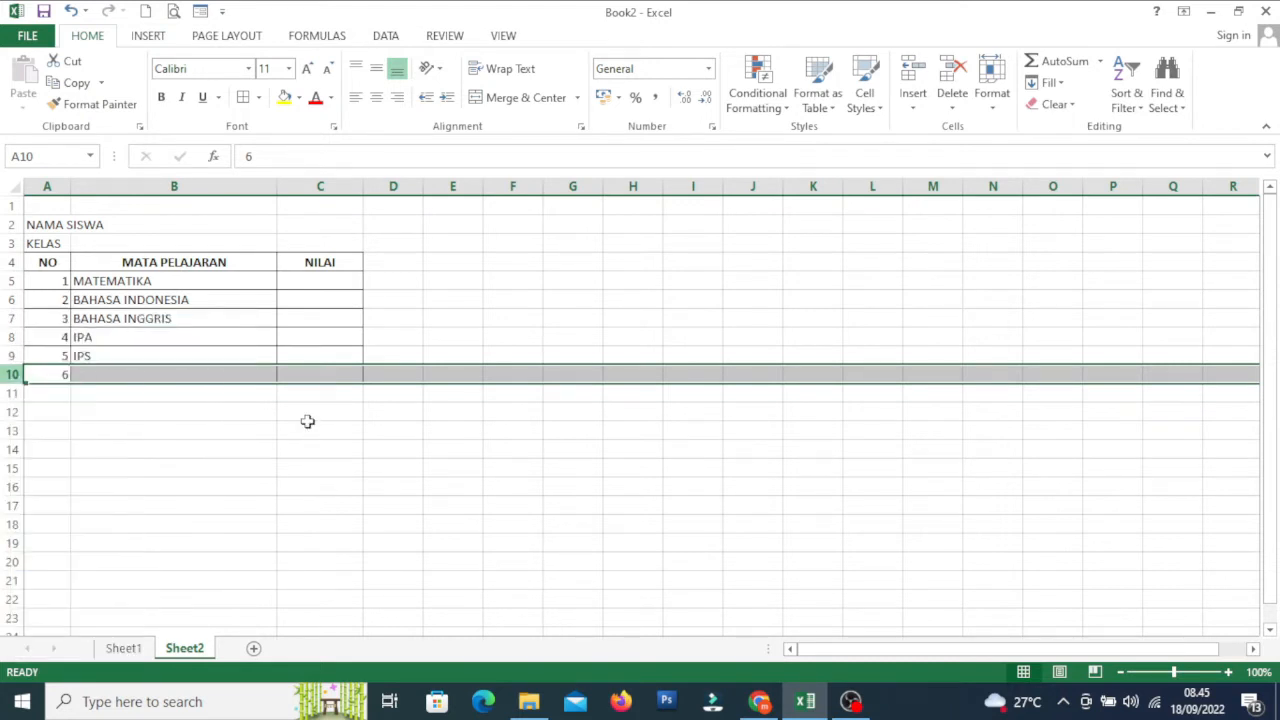
{"action": "right_click", "coordinate": [8, 374]}
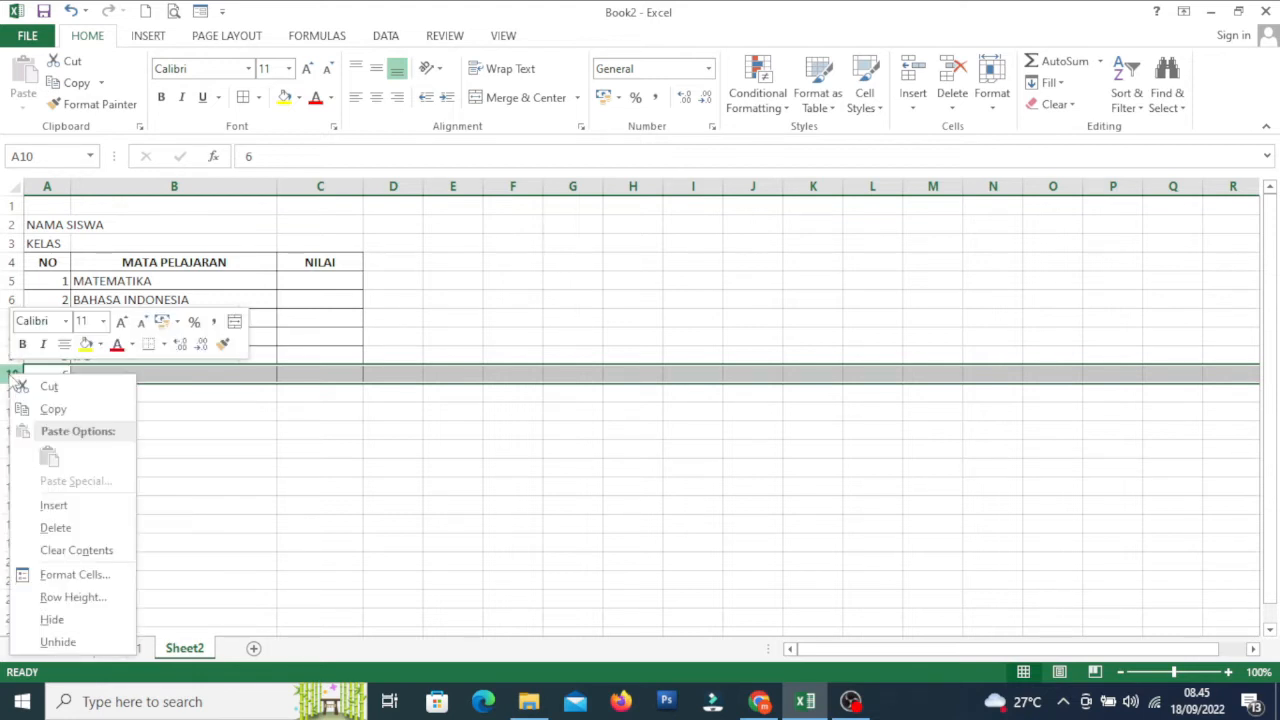
{"action": "left_click", "coordinate": [66, 527]}
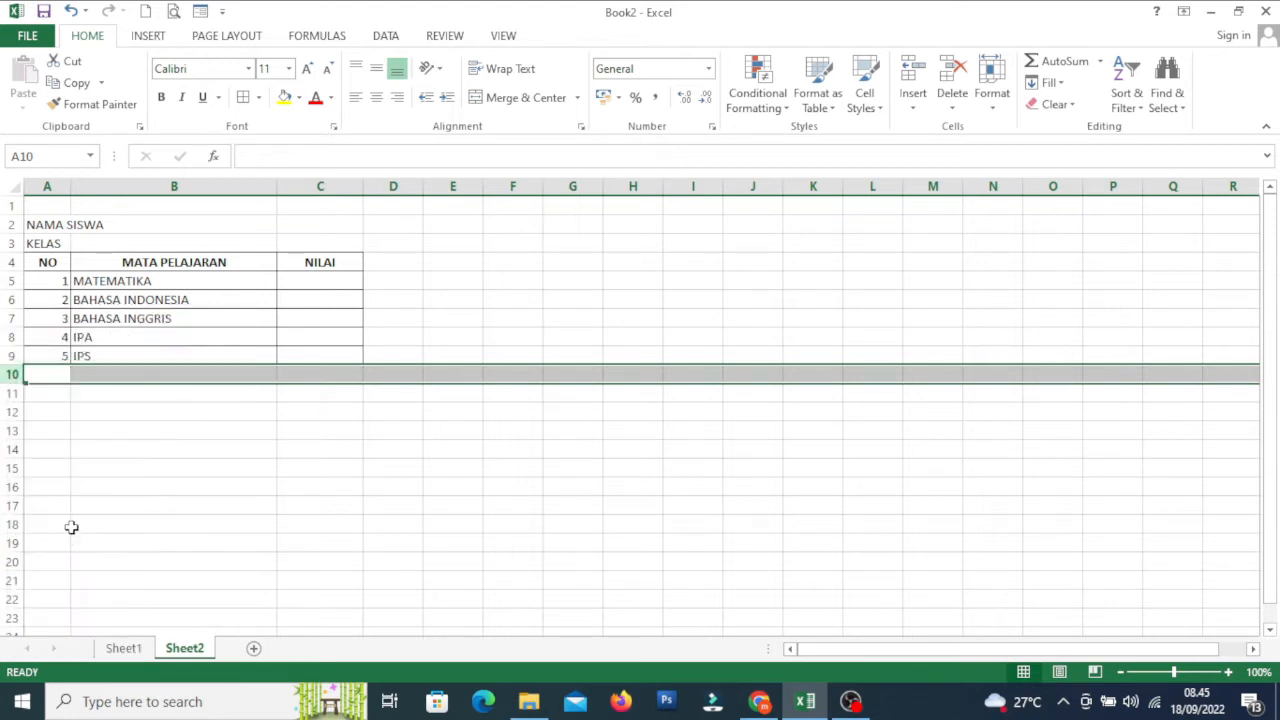
{"action": "left_click", "coordinate": [270, 543]}
Enter the grades 85, 88, 84, 80 and 90 in the NILAI column, cells C5:C9
{"action": "left_click", "coordinate": [339, 285]}
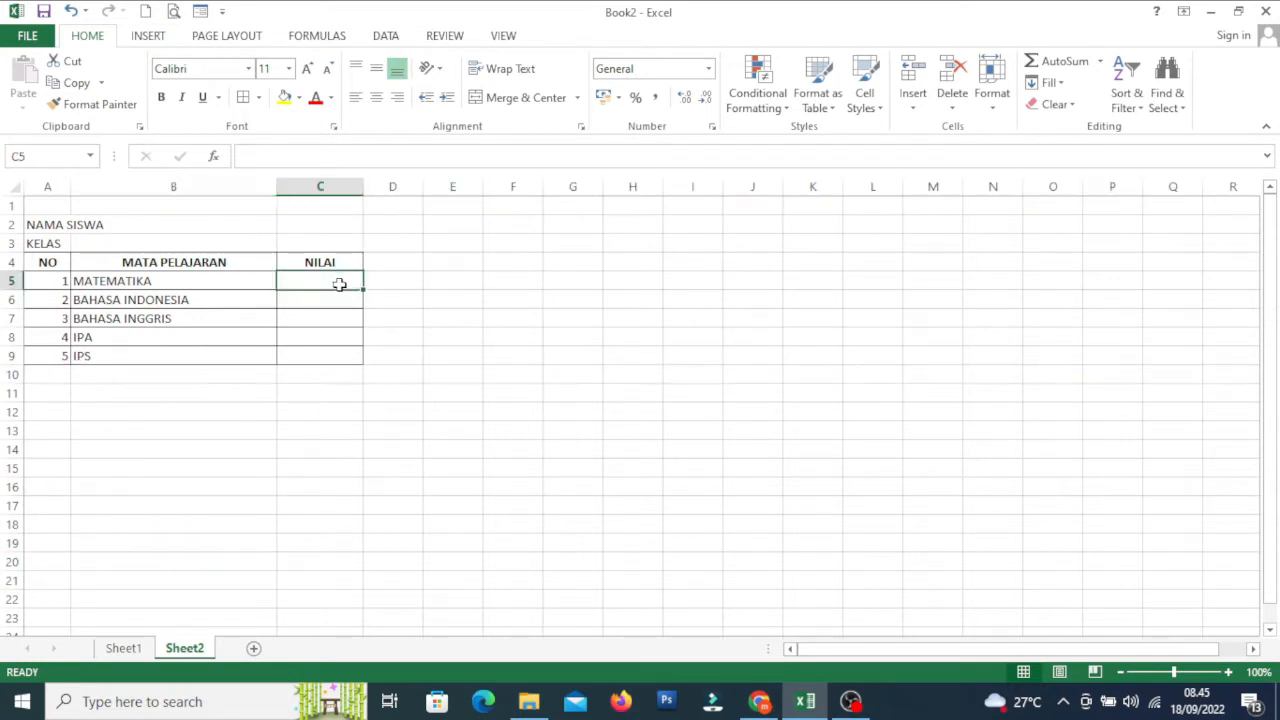
{"action": "type", "text": "85"}
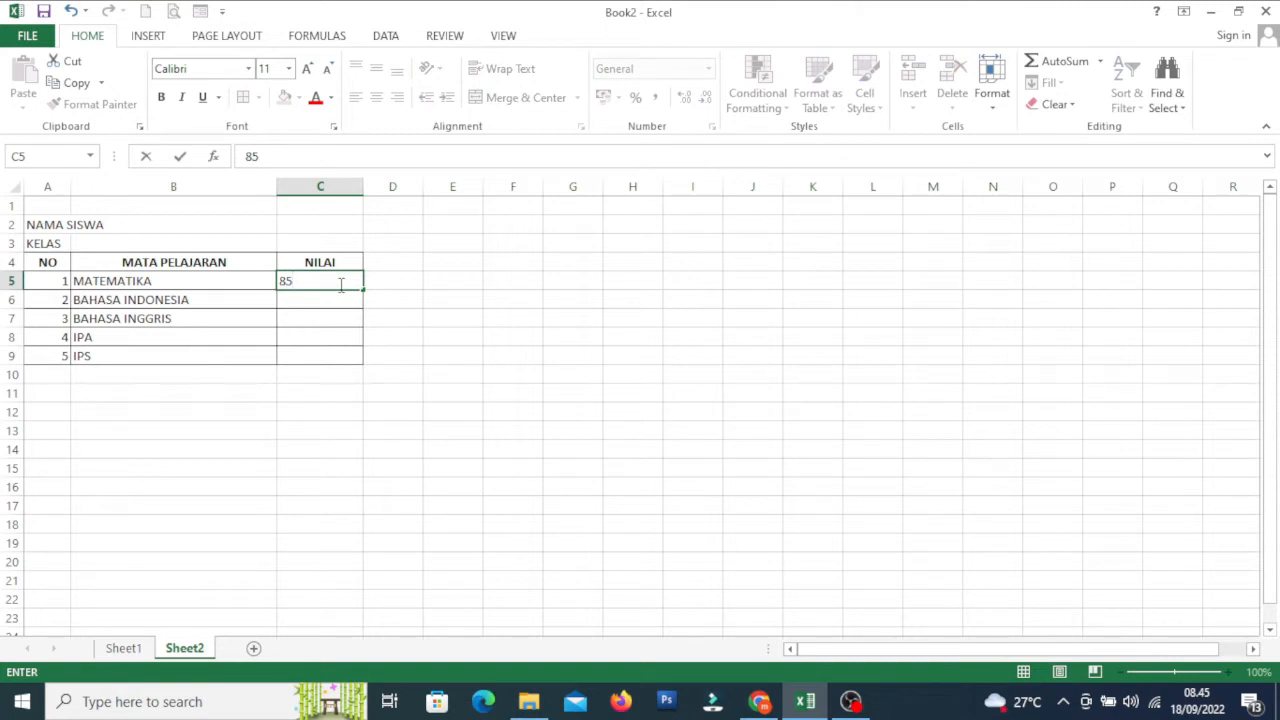
{"action": "key", "text": "Return"}
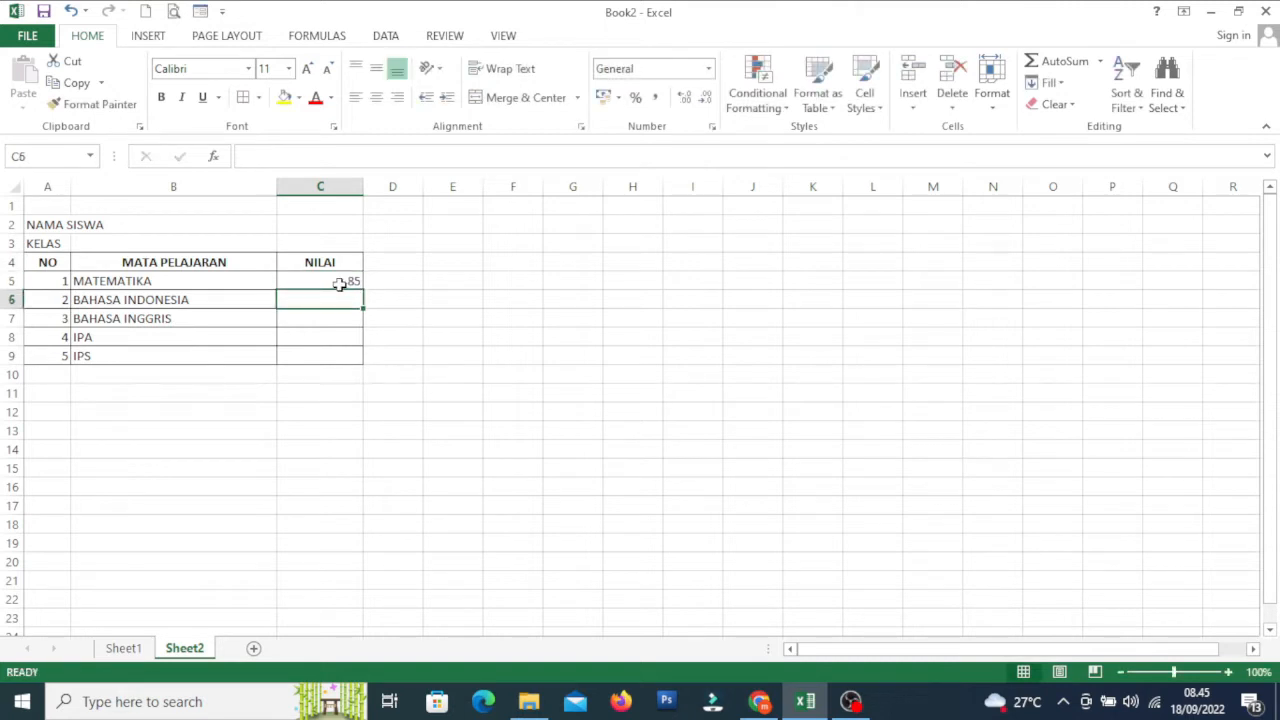
{"action": "type", "text": "88"}
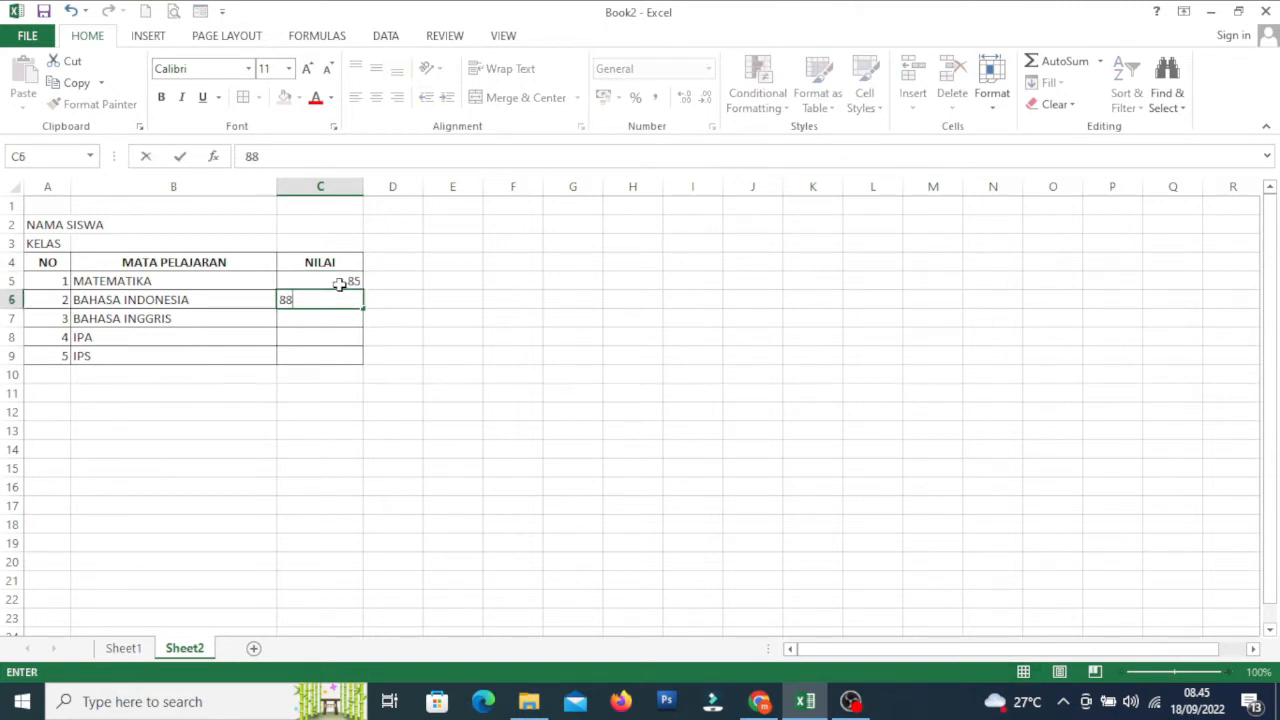
{"action": "key", "text": "Return"}
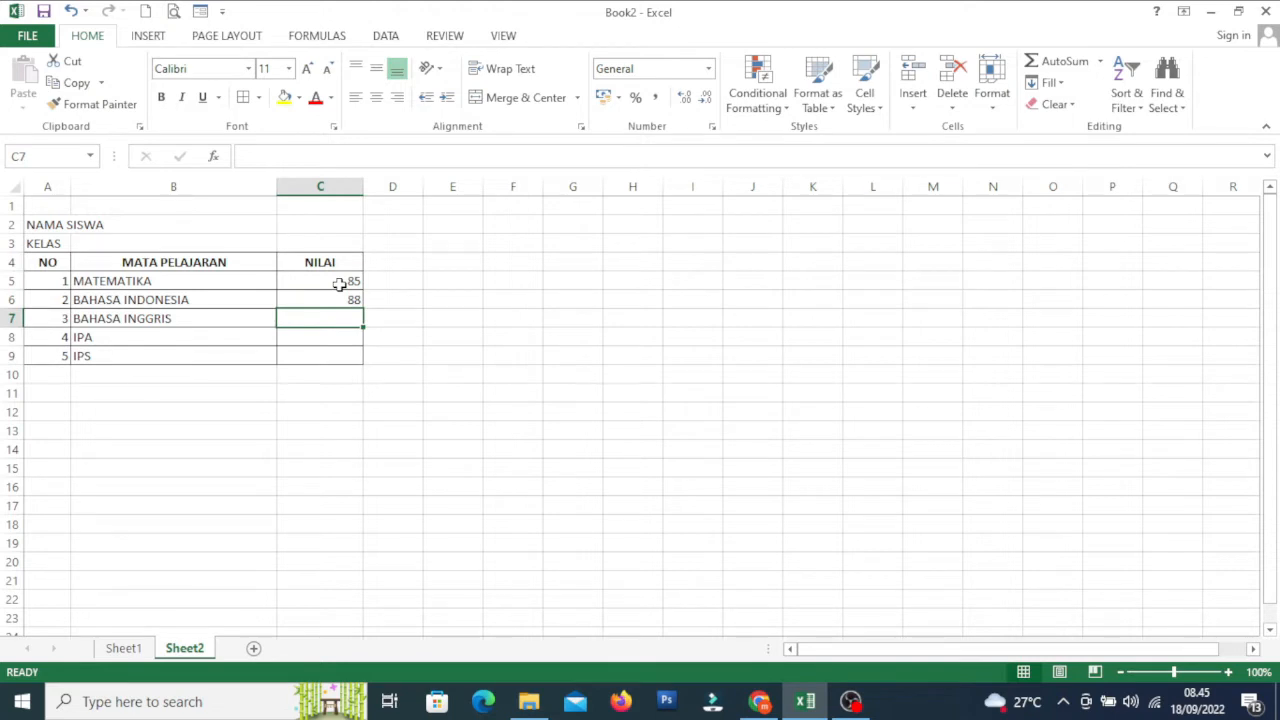
{"action": "type", "text": "84"}
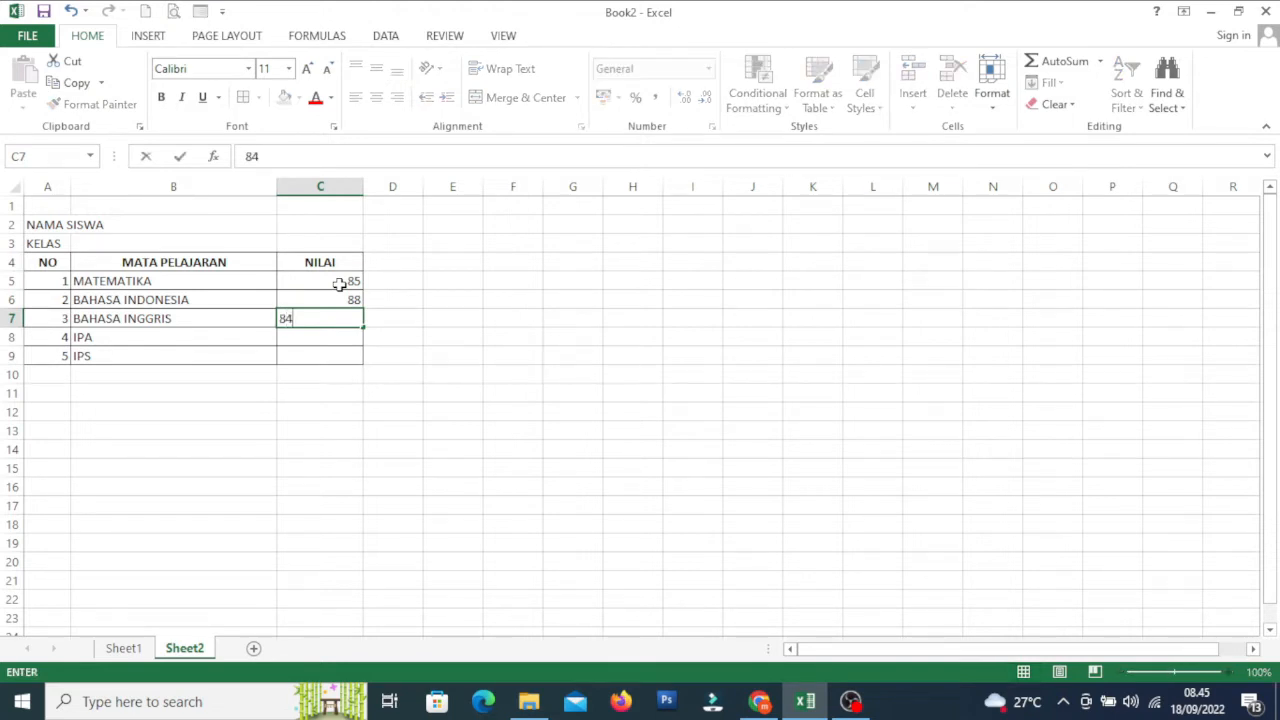
{"action": "key", "text": "Return"}
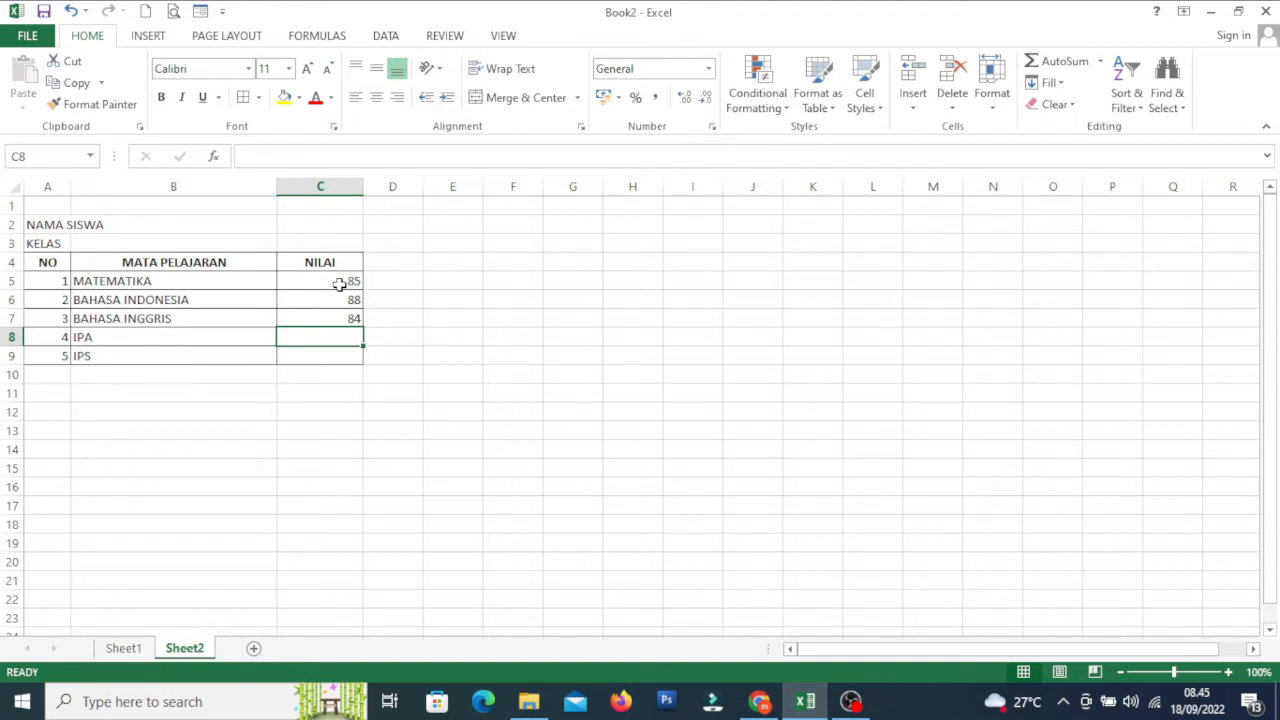
{"action": "type", "text": "80"}
{"action": "key", "text": "Return"}
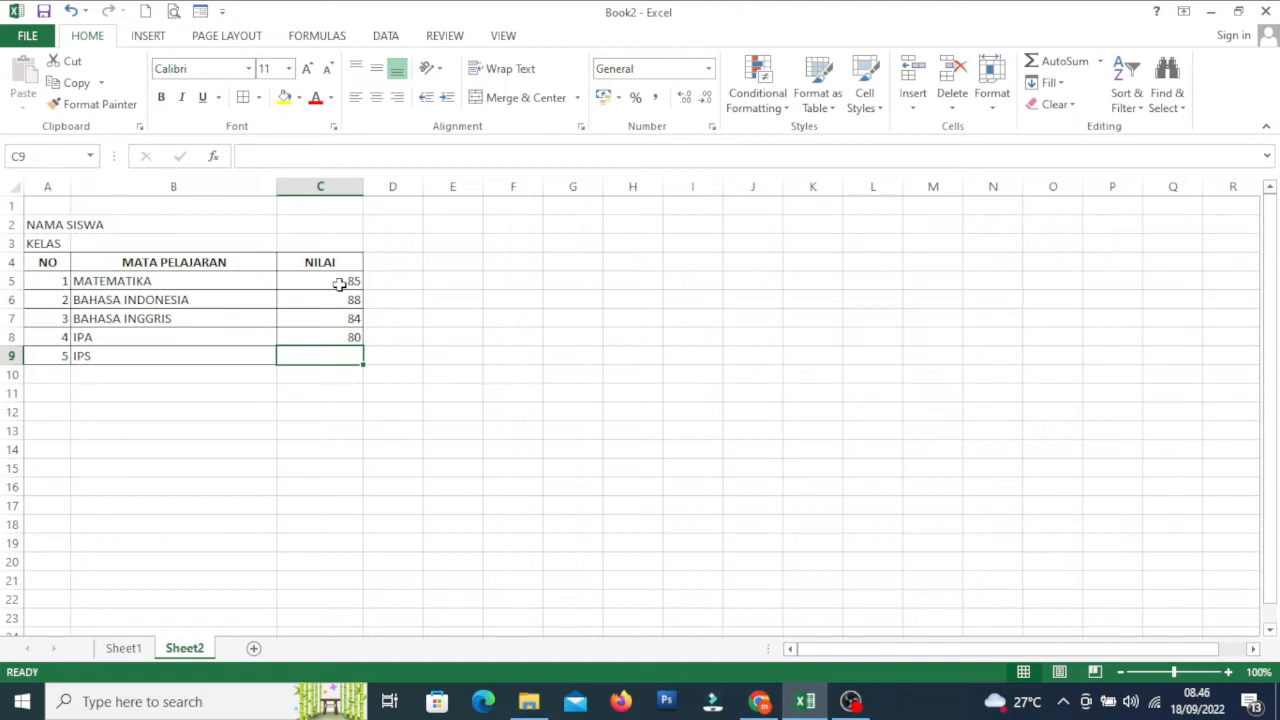
{"action": "type", "text": "90"}
{"action": "key", "text": "Return"}
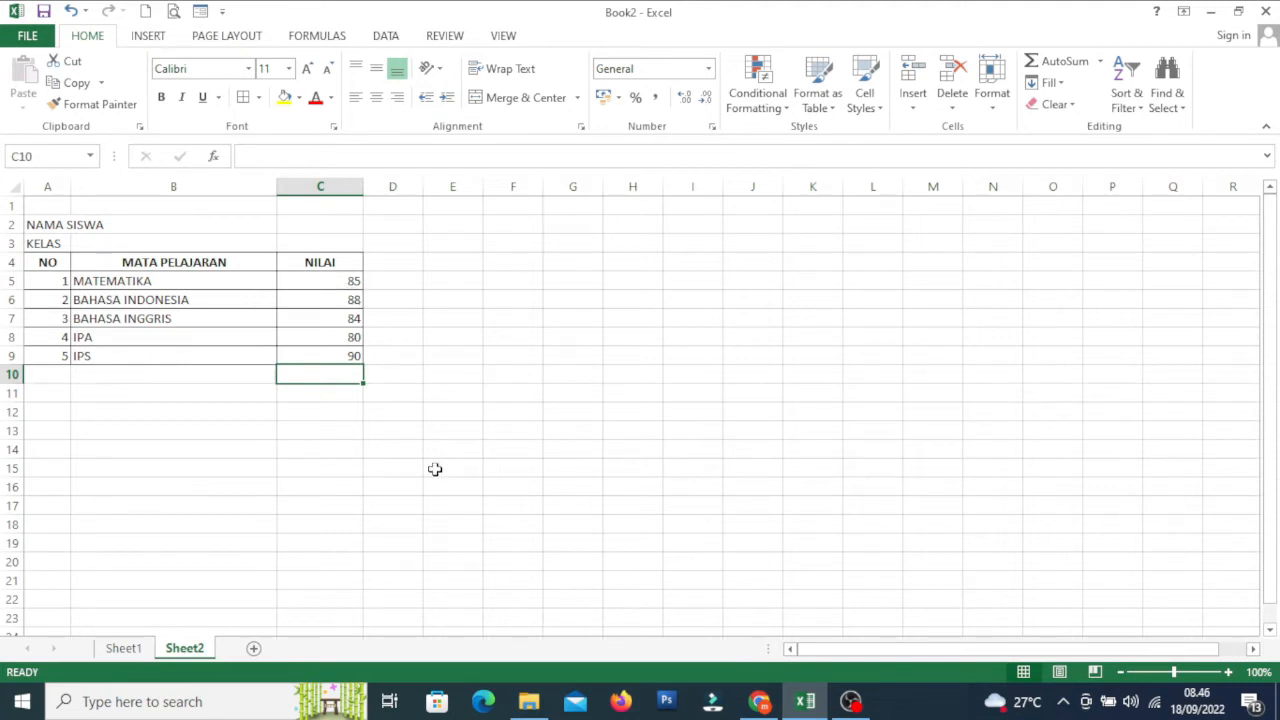
{"action": "left_click", "coordinate": [458, 510]}
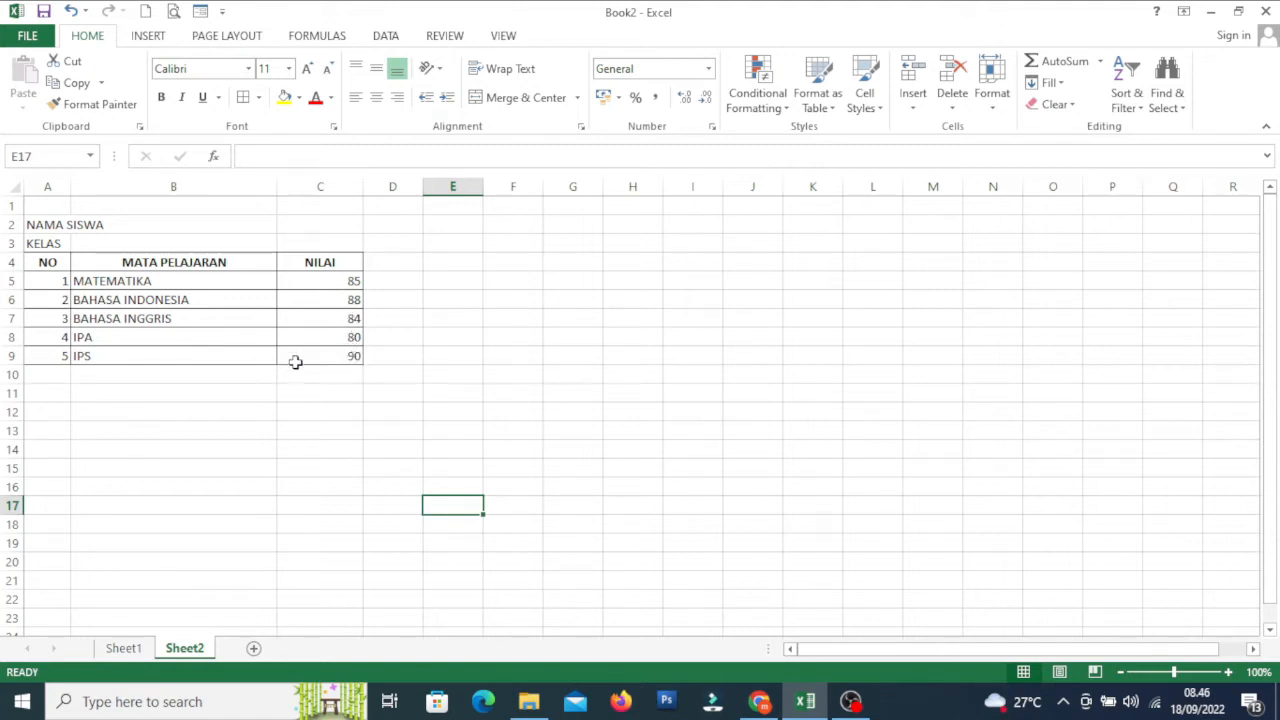
Add the label JUMLAH in B10 below the subjects and align it to the right
{"action": "left_click", "coordinate": [340, 378]}
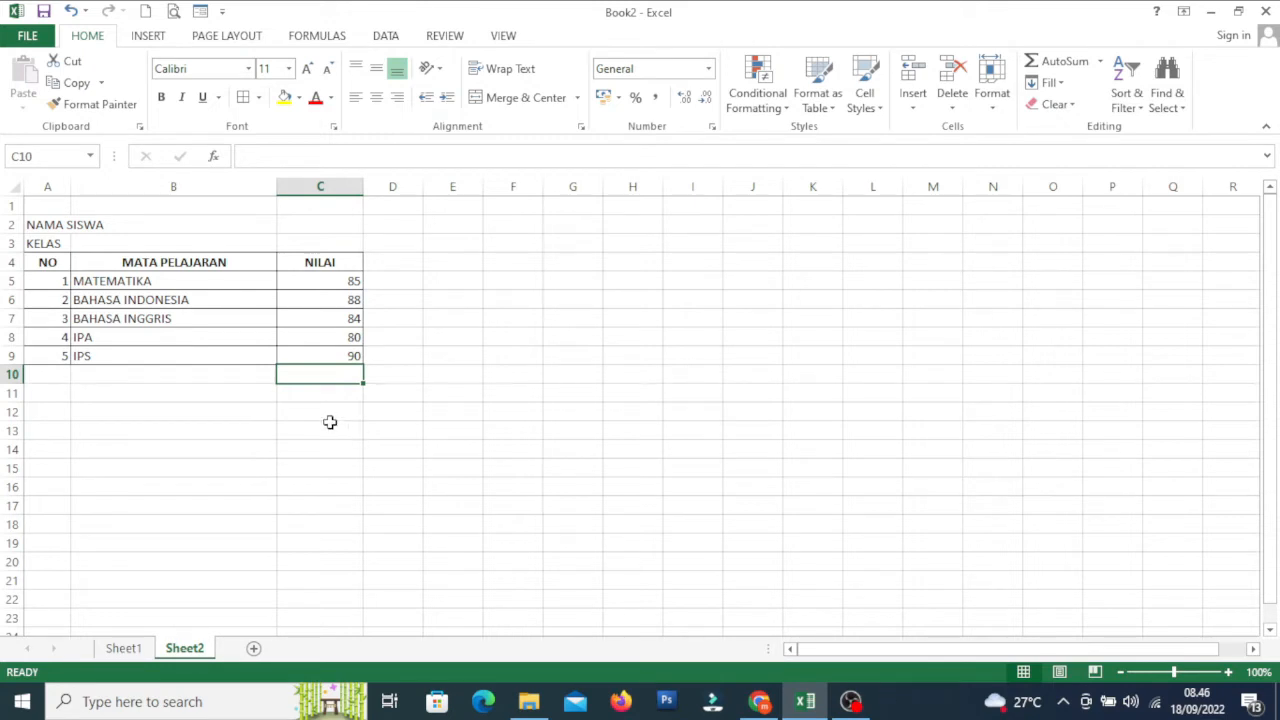
{"action": "left_click", "coordinate": [224, 374]}
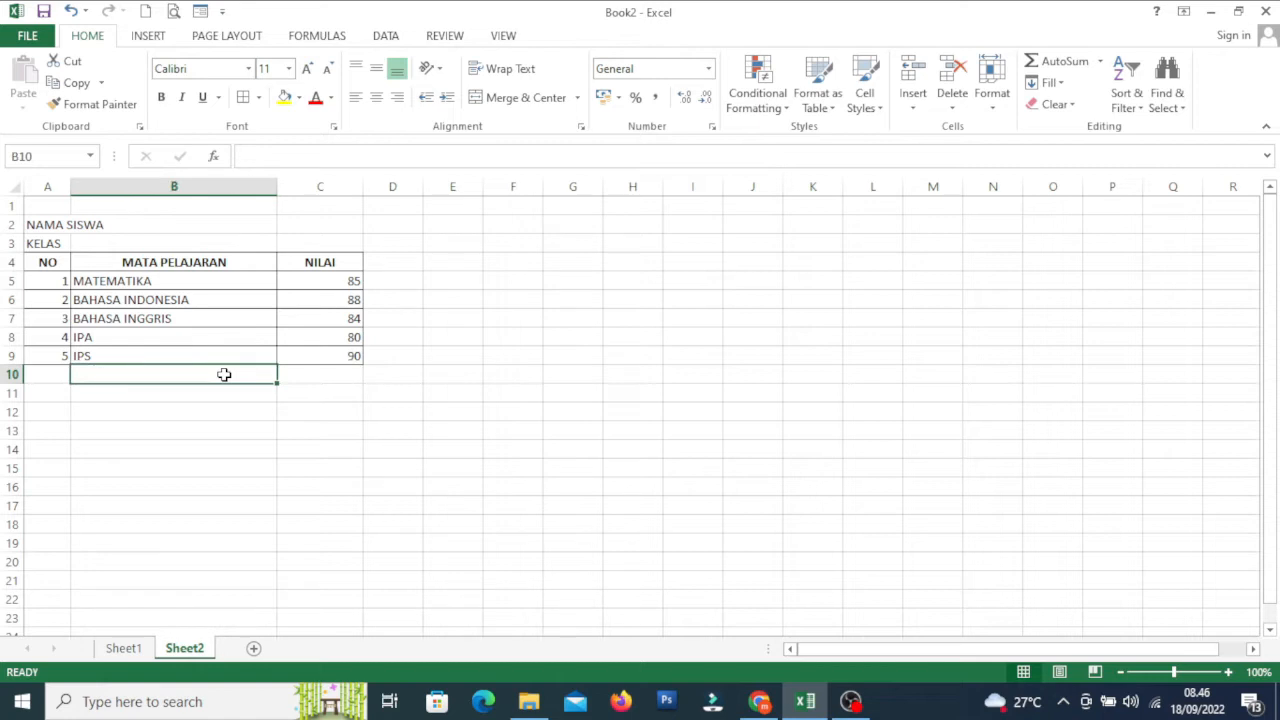
{"action": "type", "text": "JUMLAH"}
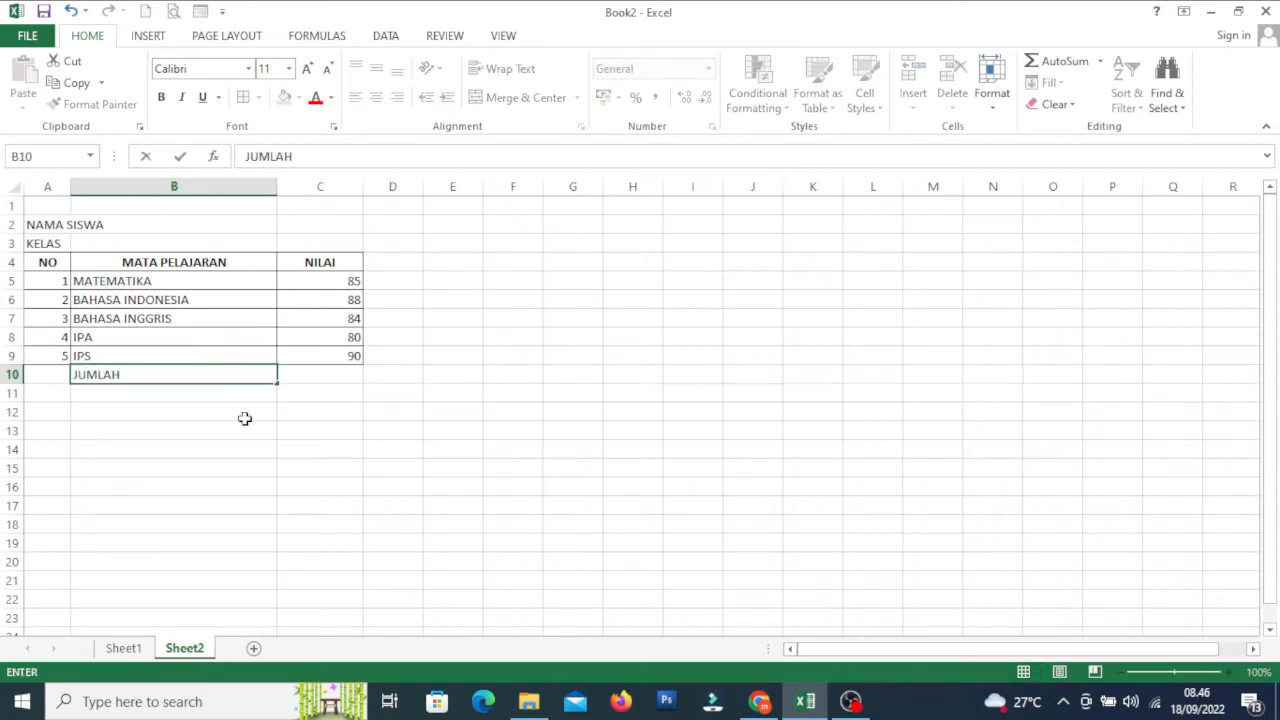
{"action": "left_click", "coordinate": [249, 412]}
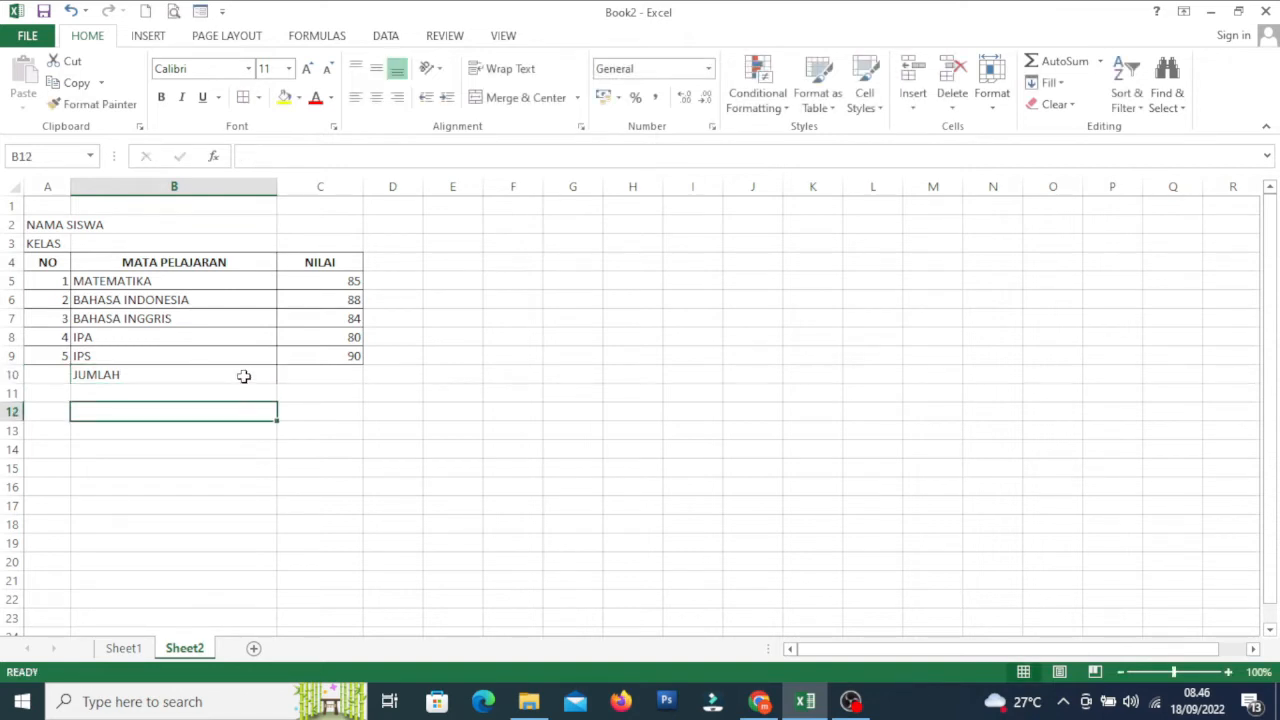
{"action": "left_click", "coordinate": [246, 375]}
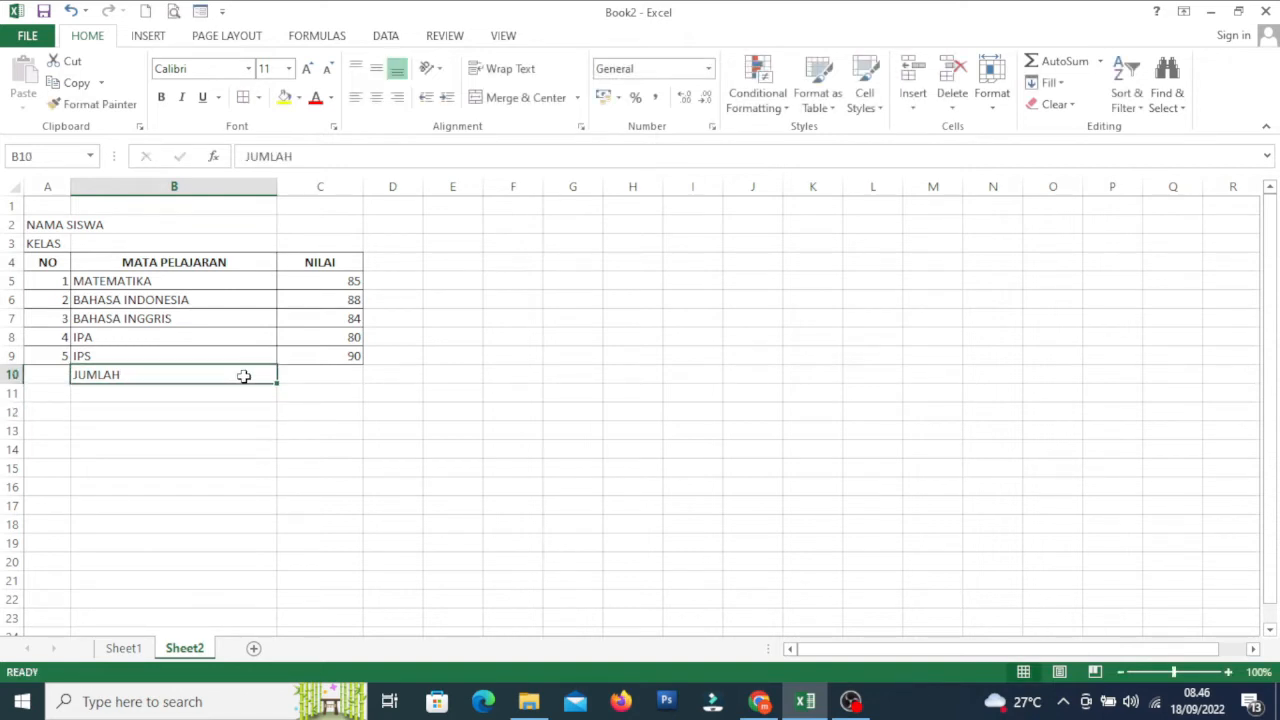
{"action": "left_click", "coordinate": [397, 97]}
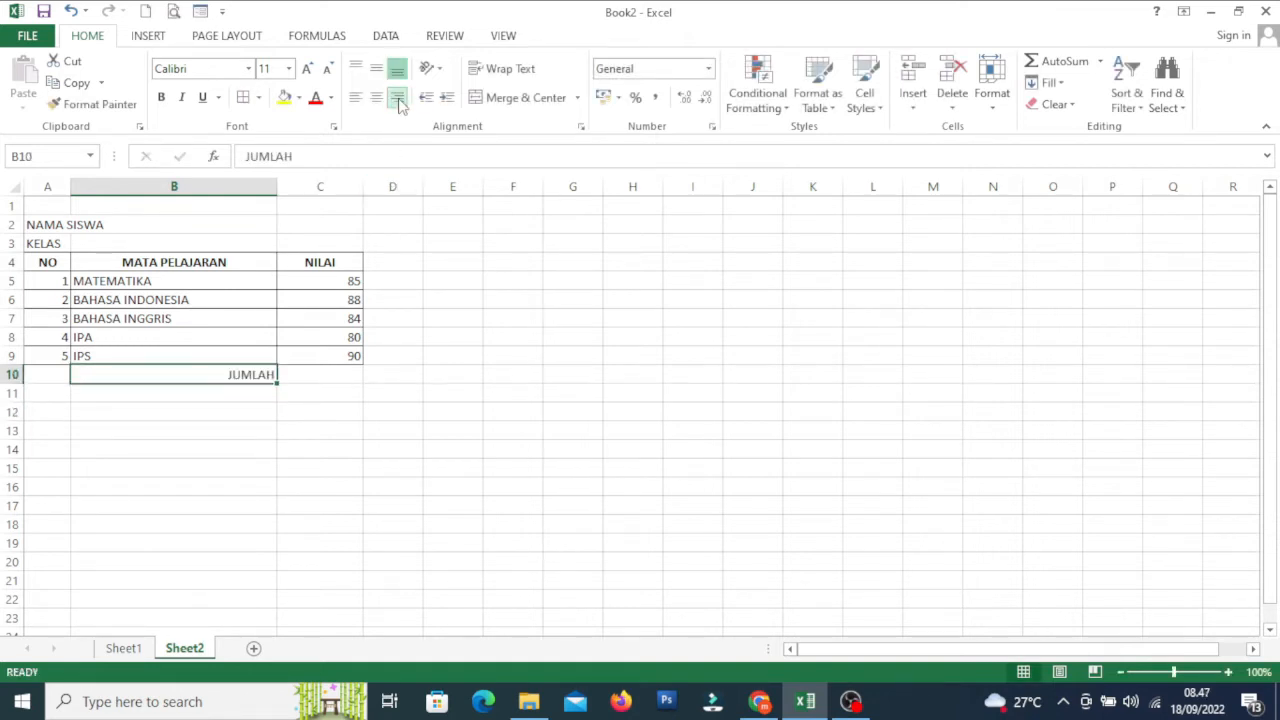
Total the grades in cell C10 with the formula =SUM(C5:C9)
{"action": "left_click", "coordinate": [325, 378]}
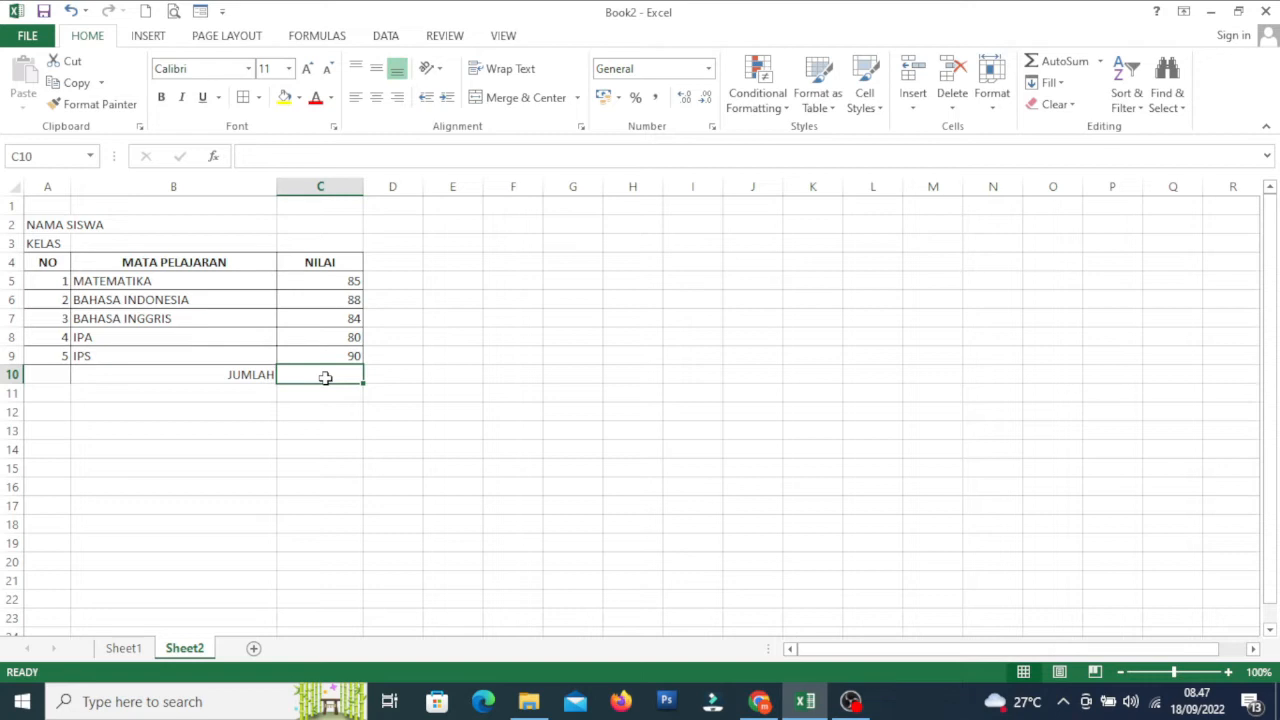
{"action": "type", "text": "="}
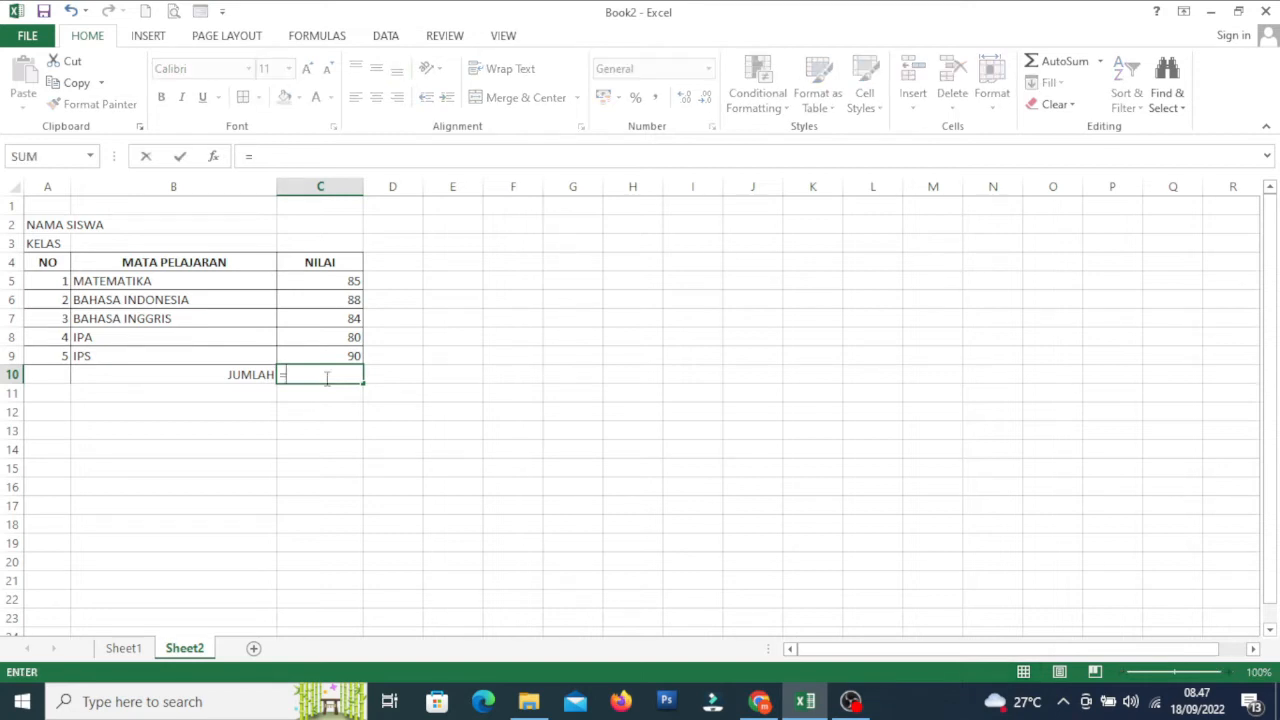
{"action": "type", "text": "S"}
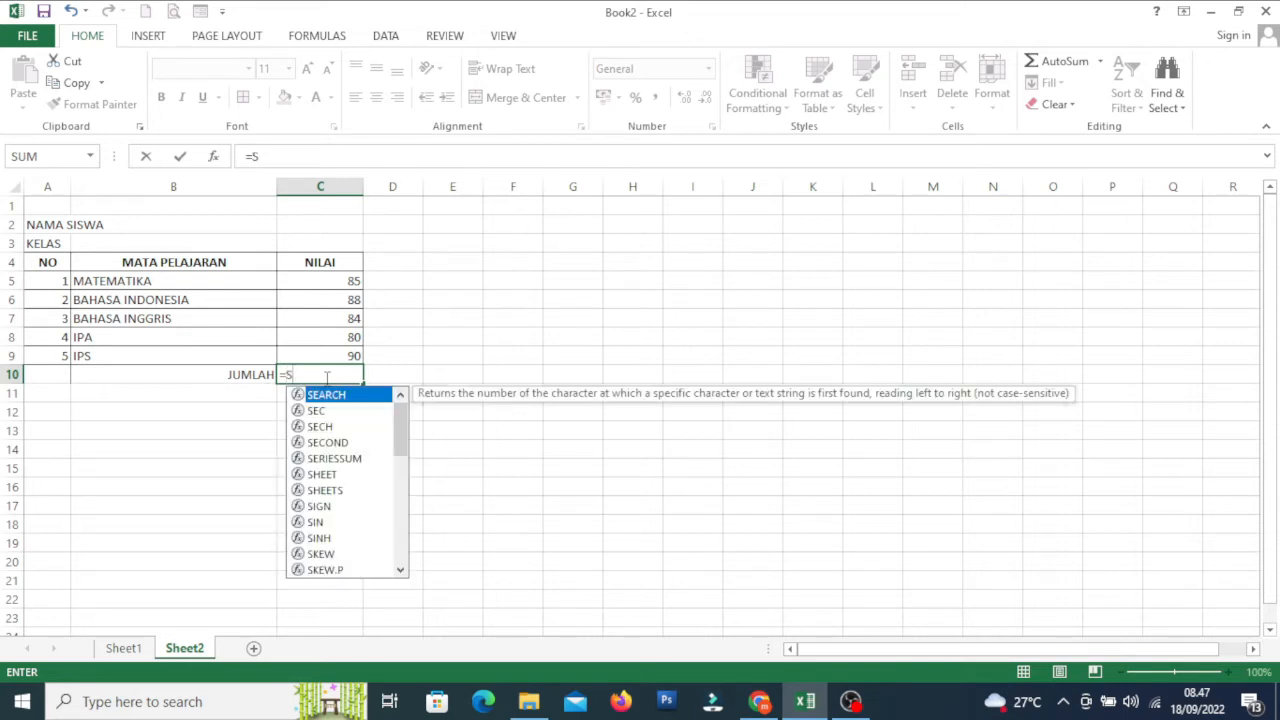
{"action": "type", "text": "U"}
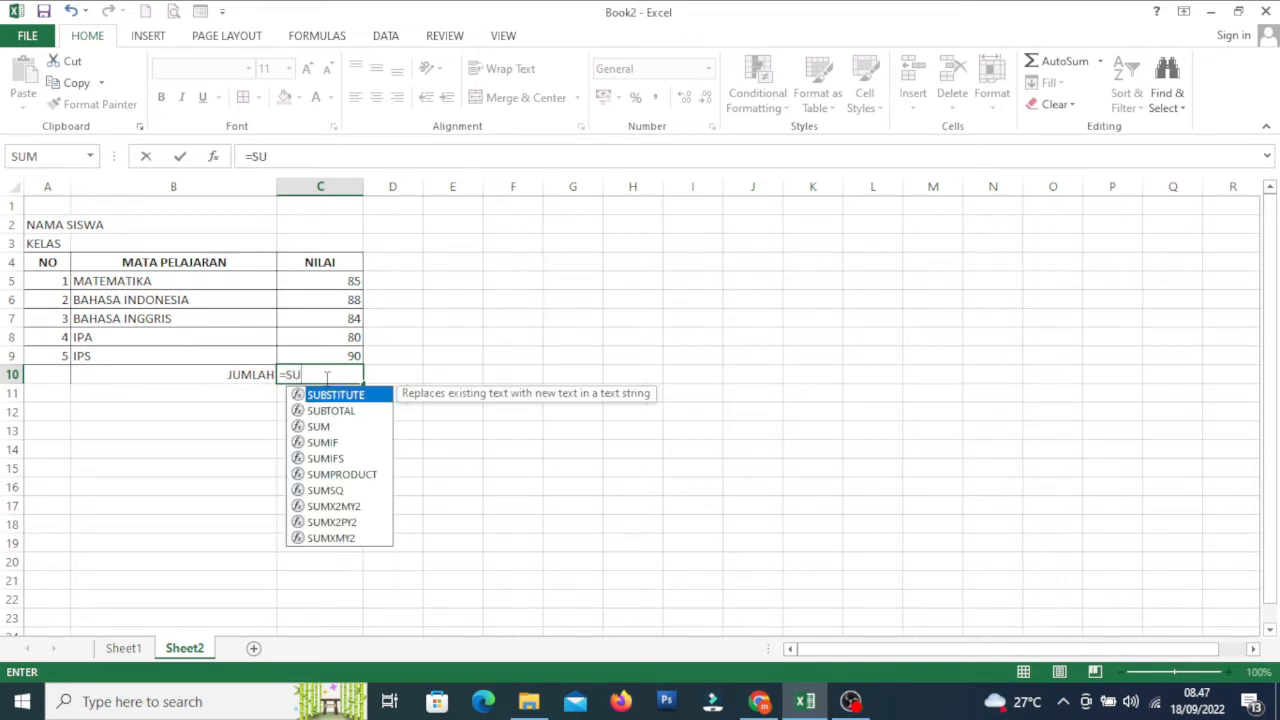
{"action": "double_click", "coordinate": [320, 427]}
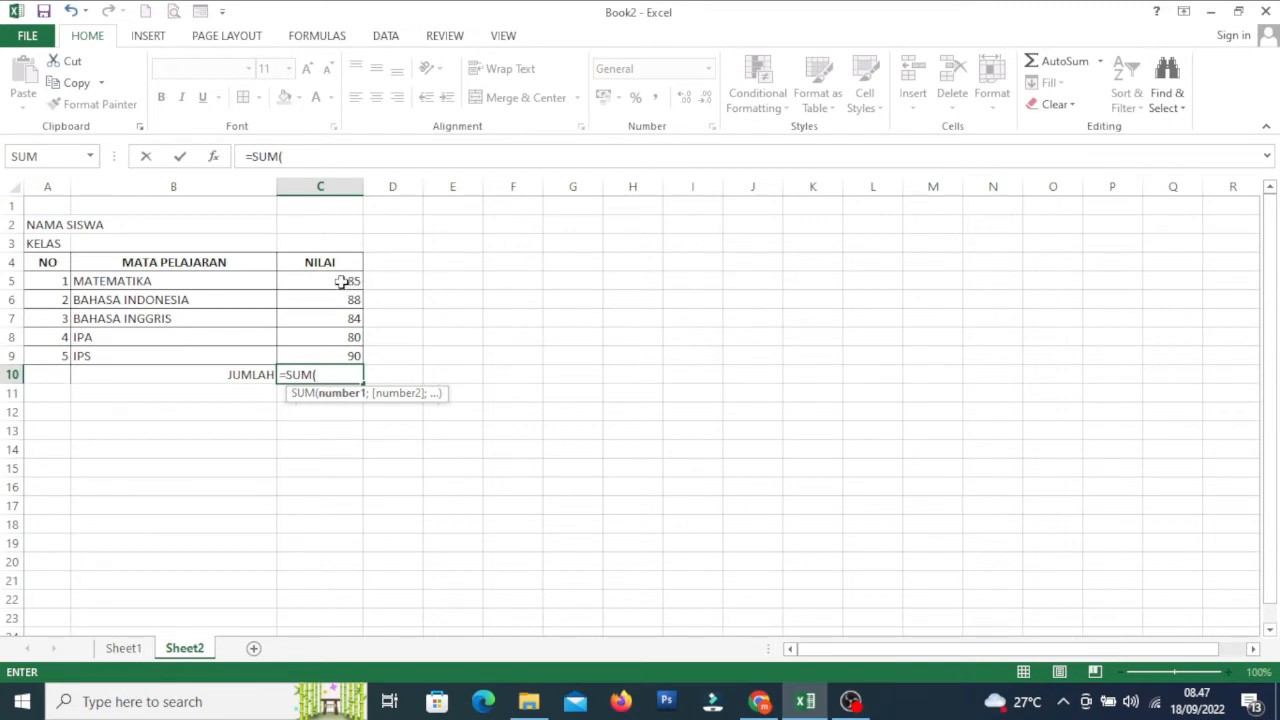
{"action": "left_click_drag", "start_coordinate": [341, 282], "coordinate": [343, 352]}
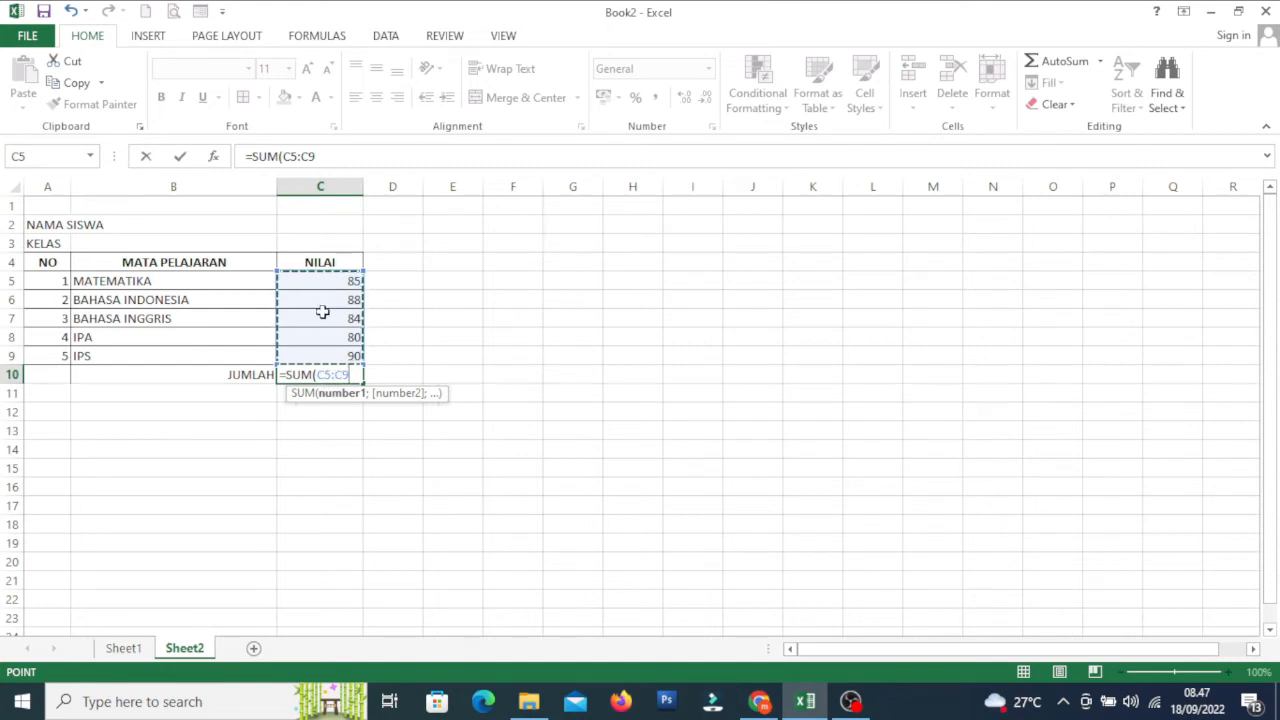
{"action": "key", "text": "Return"}
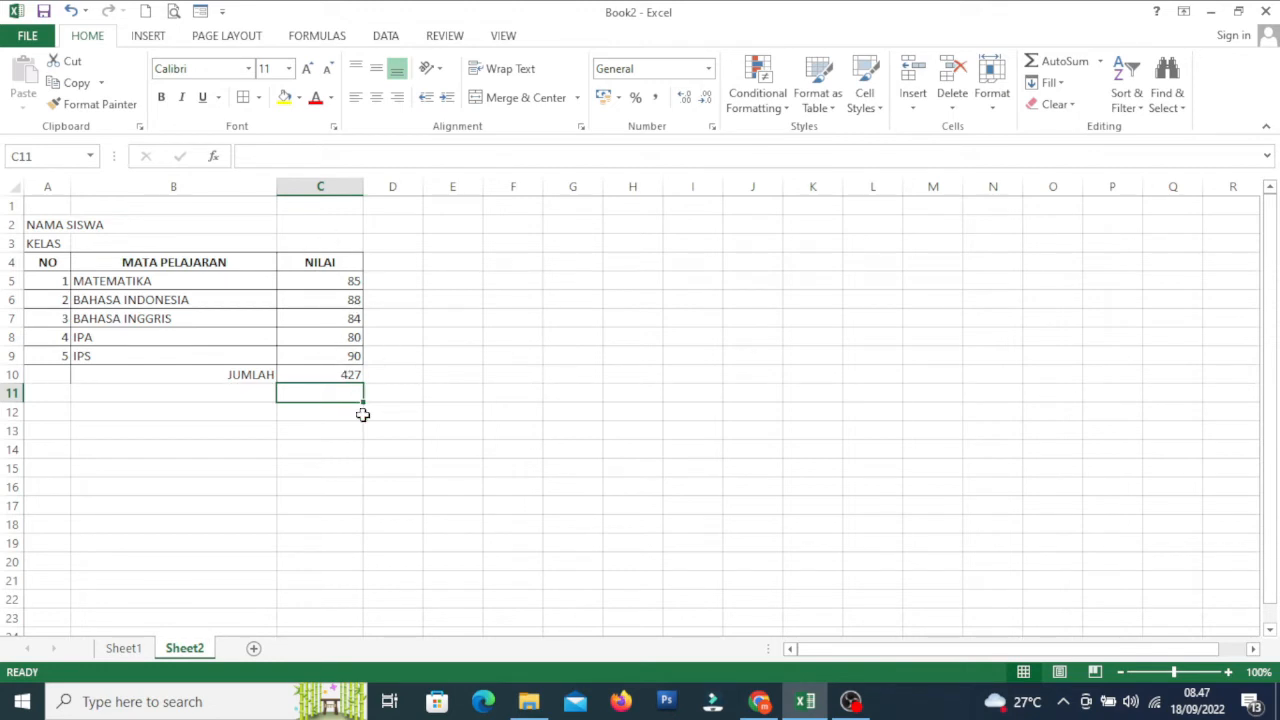
{"action": "left_click", "coordinate": [378, 467]}
Clear the formula from C10 and total the grades in C5:C9 there with AutoSum instead
{"action": "left_click", "coordinate": [338, 376]}
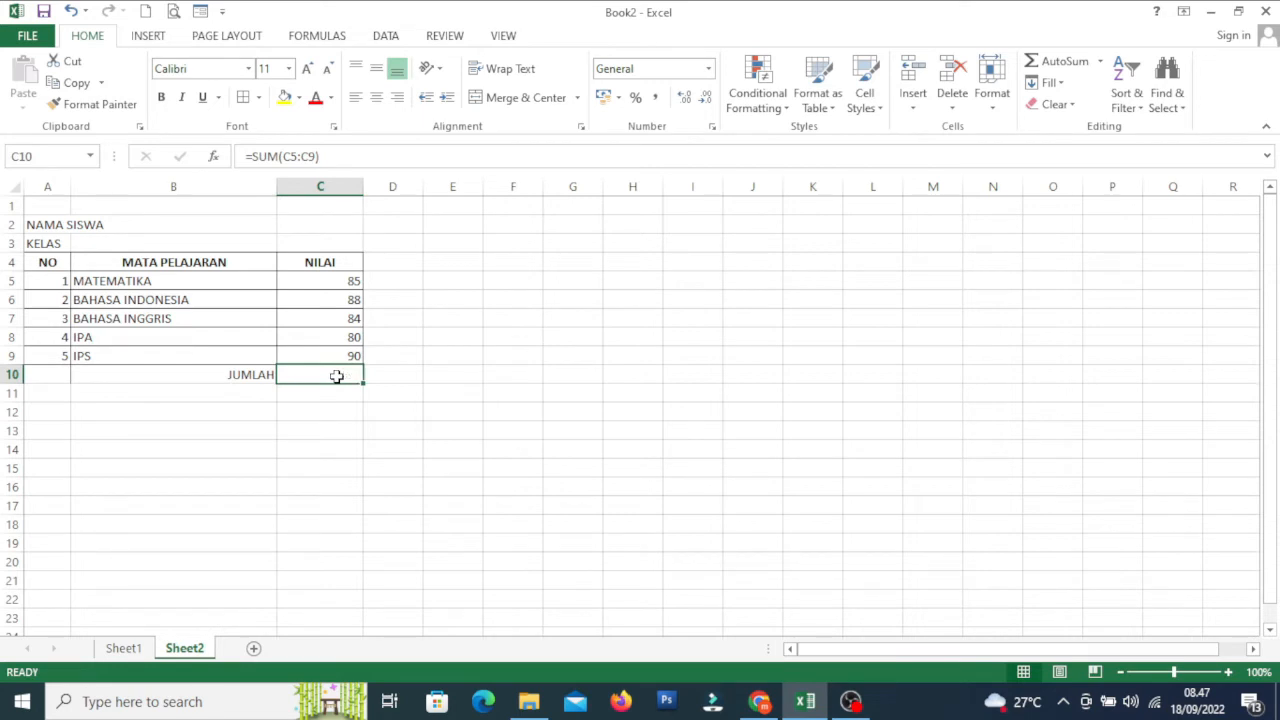
{"action": "left_click", "coordinate": [442, 444]}
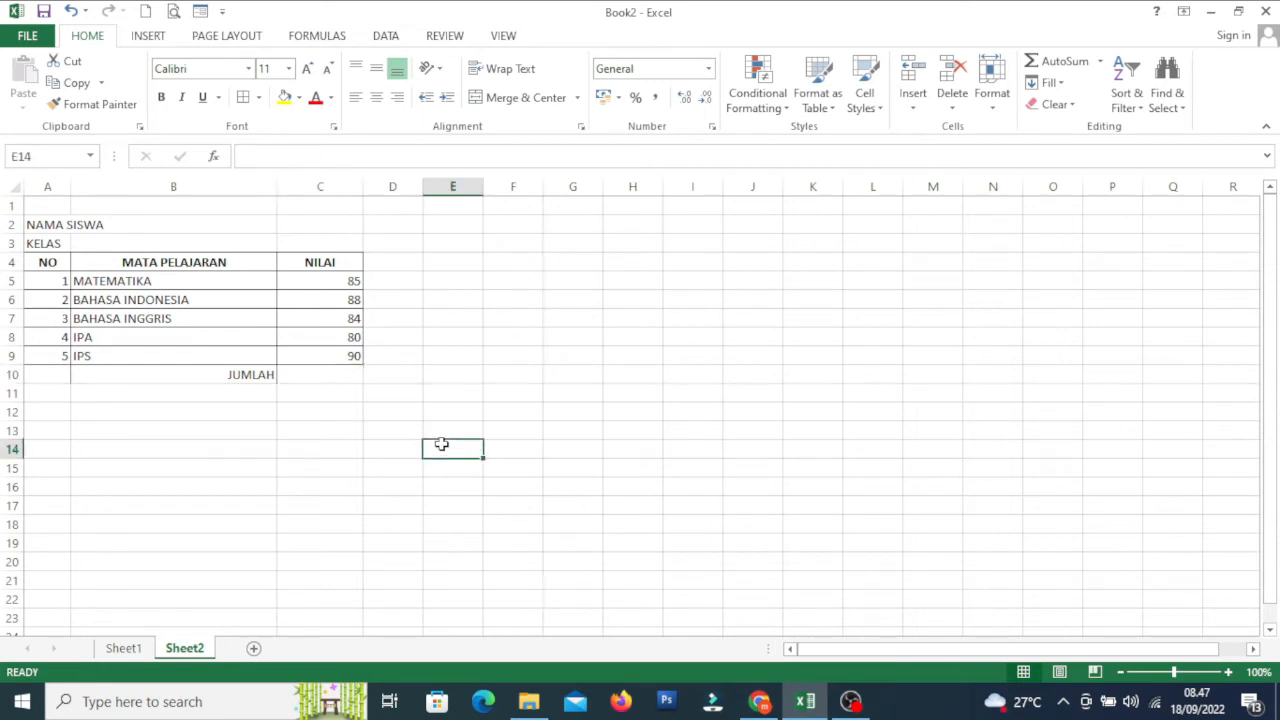
{"action": "left_click", "coordinate": [348, 377]}
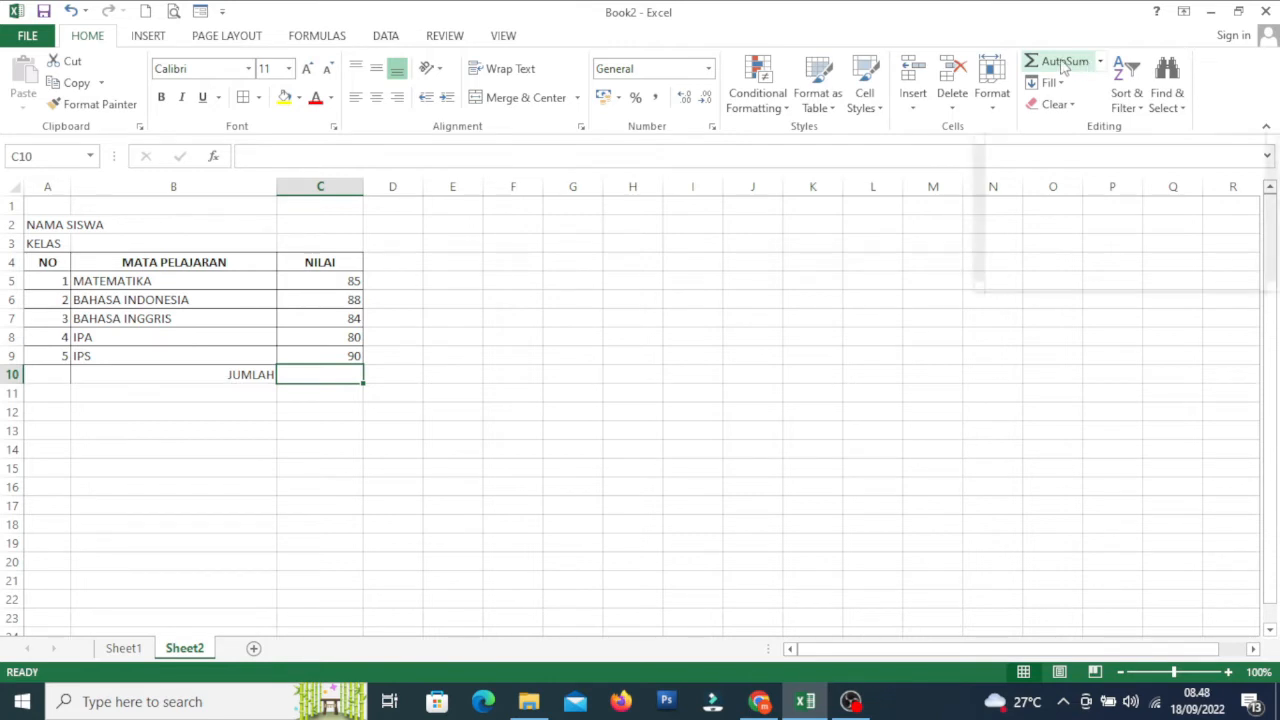
{"action": "left_click", "coordinate": [1064, 63]}
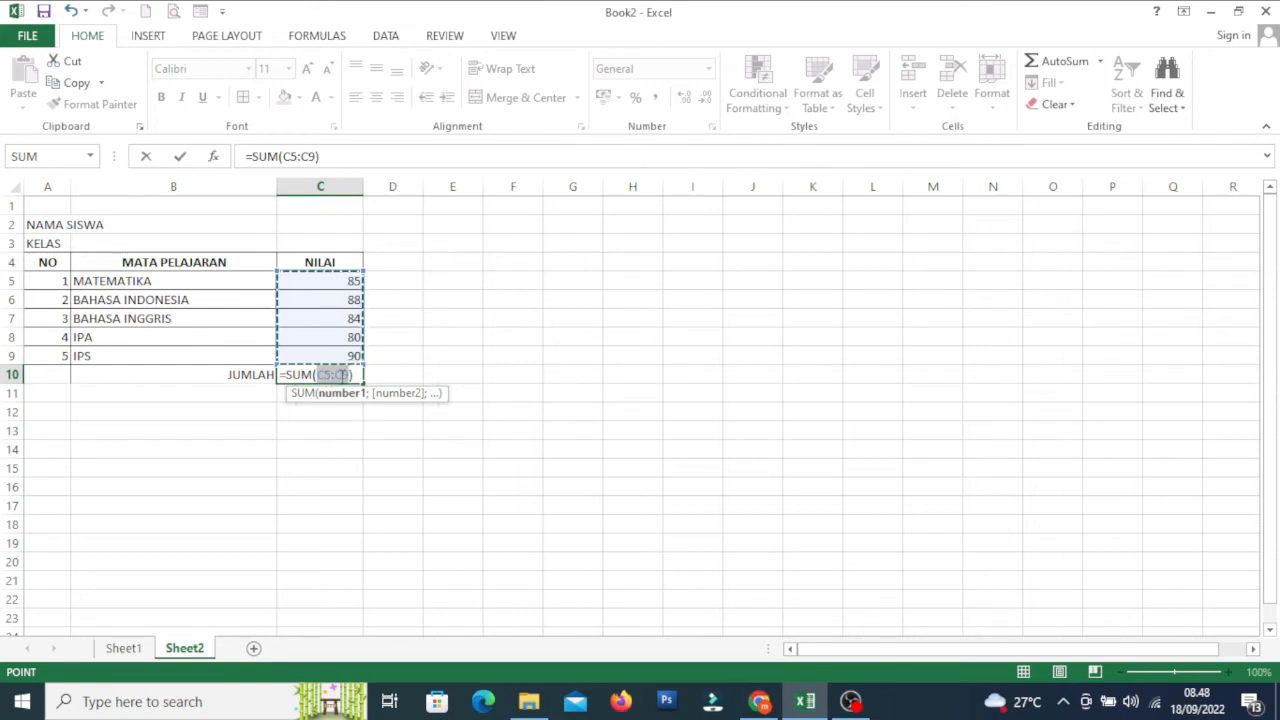
{"action": "key", "text": "Return"}
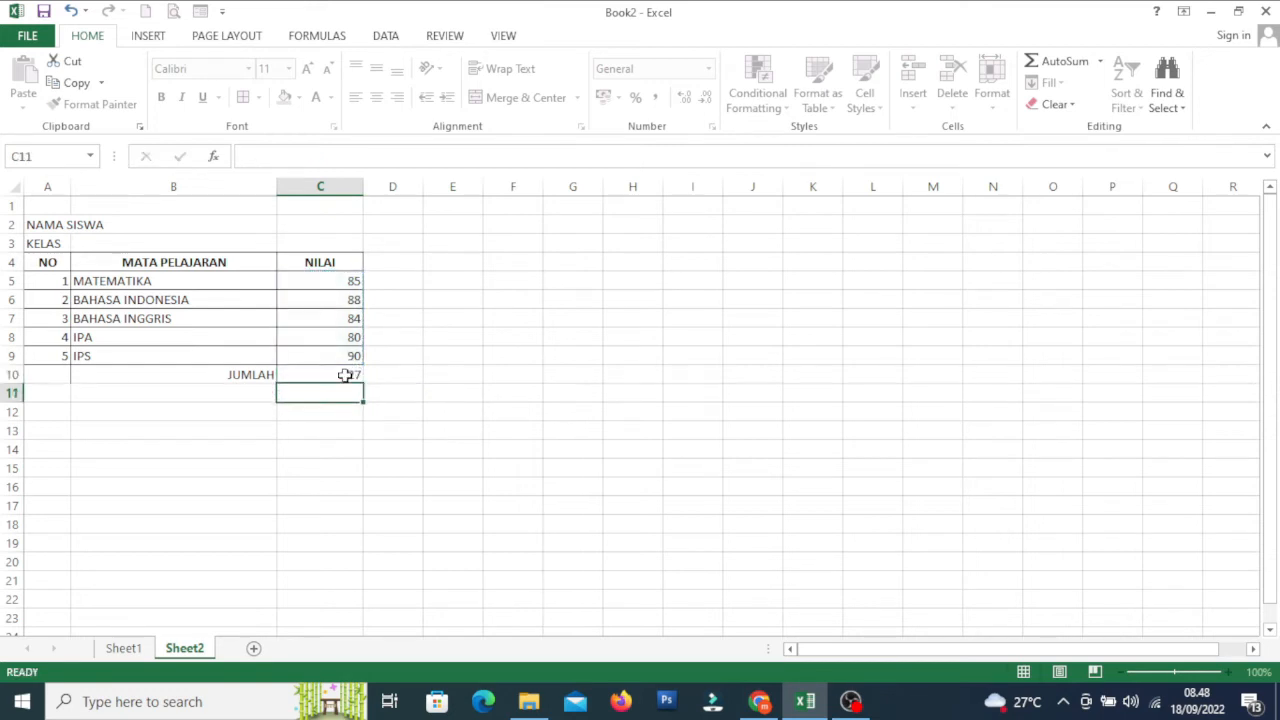
{"action": "left_click", "coordinate": [441, 486]}
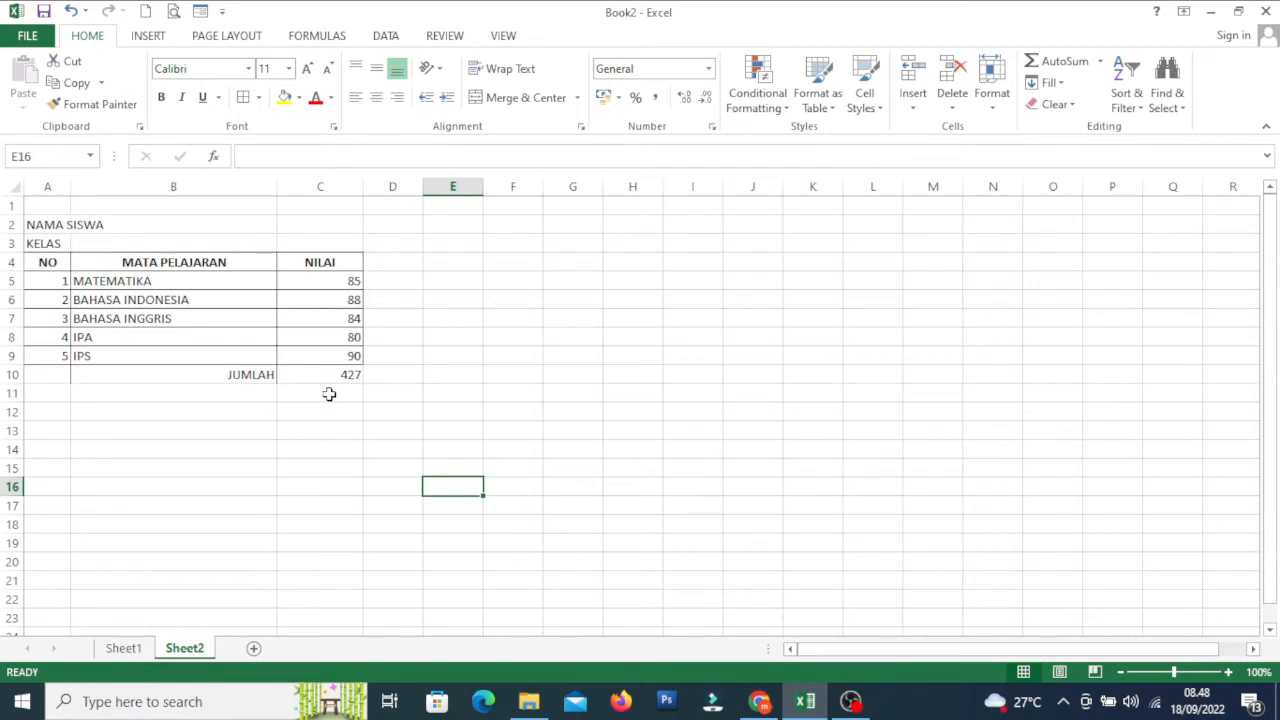
Add the label RATA-RATA in B11 below JUMLAH and align it to the right
{"action": "left_click", "coordinate": [252, 395]}
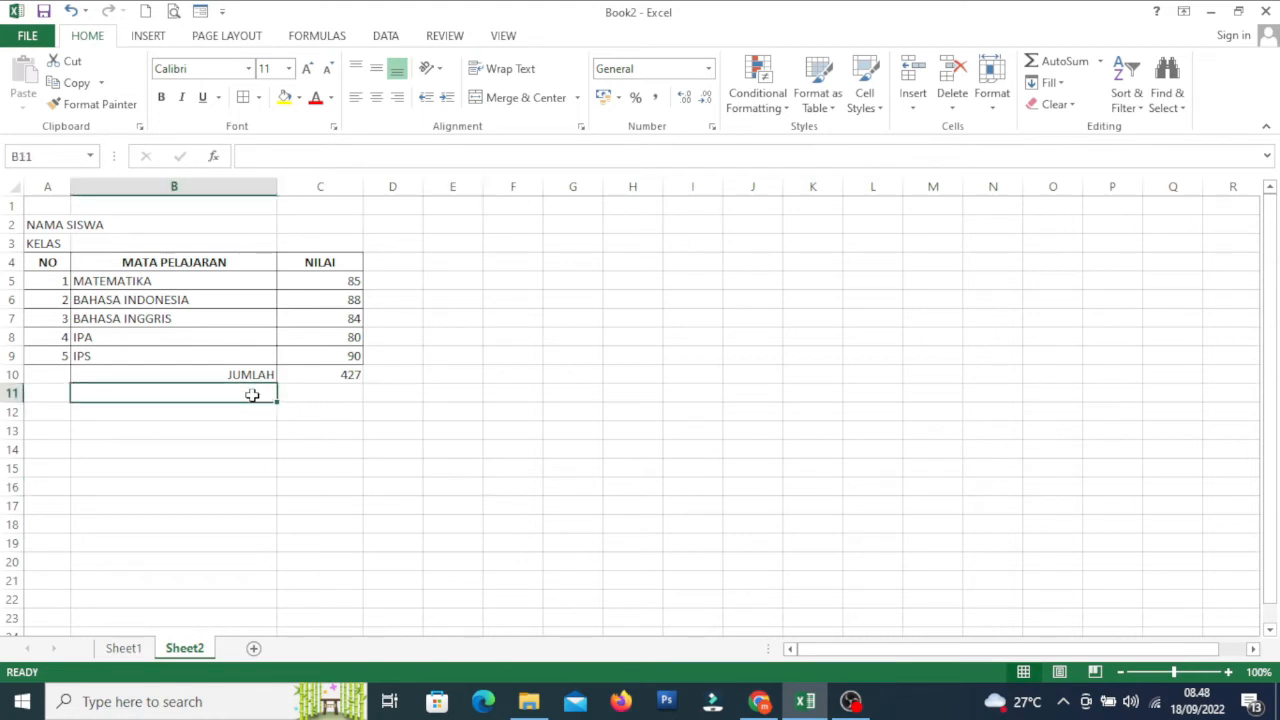
{"action": "type", "text": "RATA"}
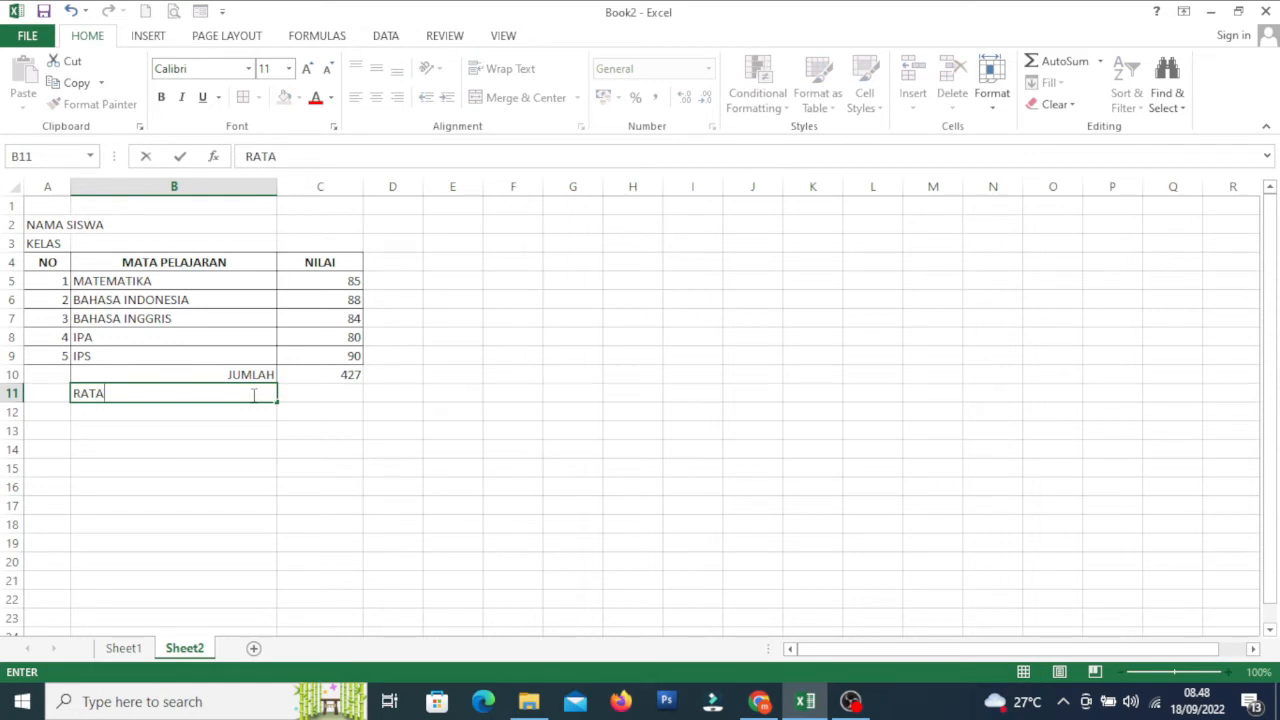
{"action": "type", "text": "-RATA"}
{"action": "left_click", "coordinate": [259, 430]}
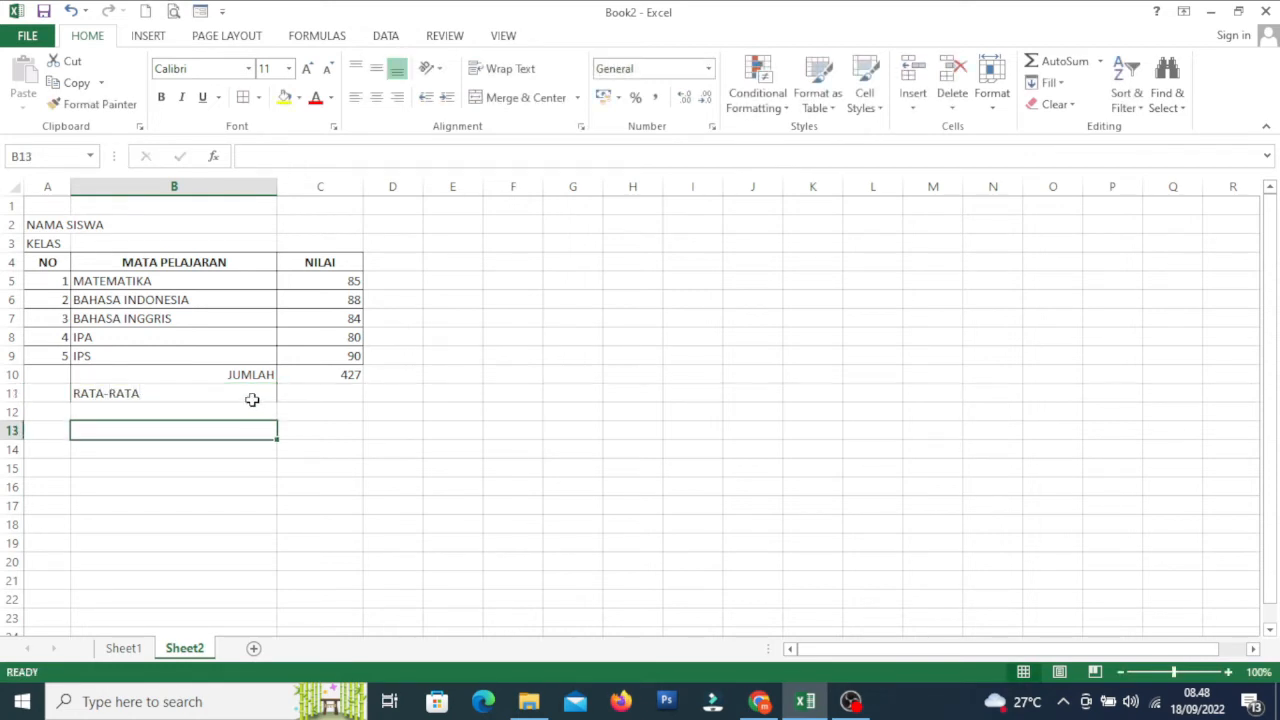
{"action": "left_click", "coordinate": [252, 394]}
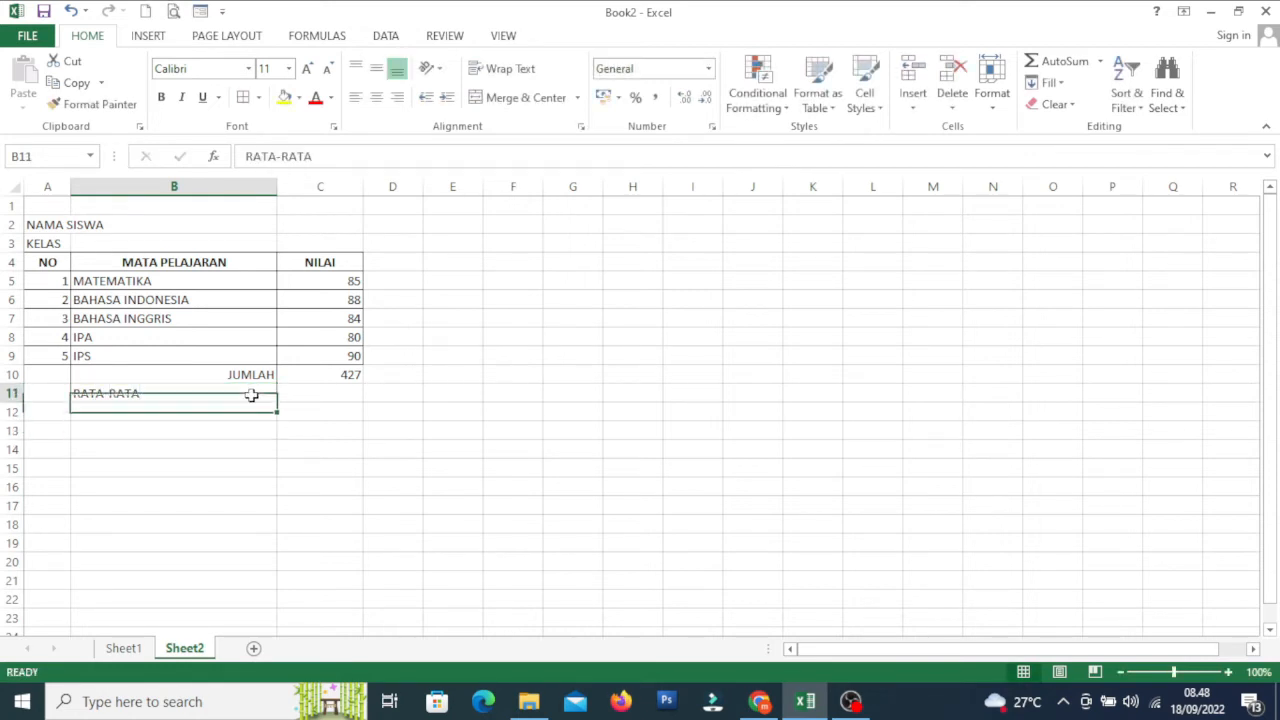
{"action": "left_click", "coordinate": [397, 104]}
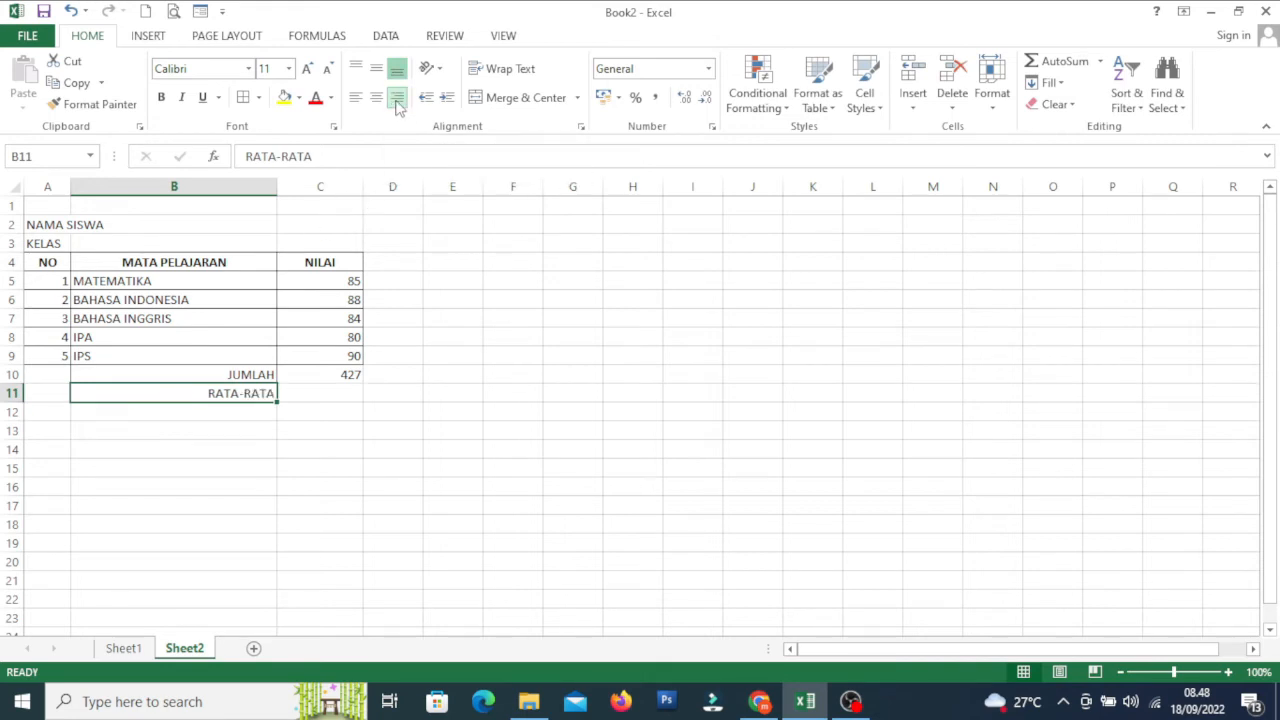
Calculate the average grade in C11 with an AVERAGE formula over C5:C9
{"action": "left_click", "coordinate": [343, 394]}
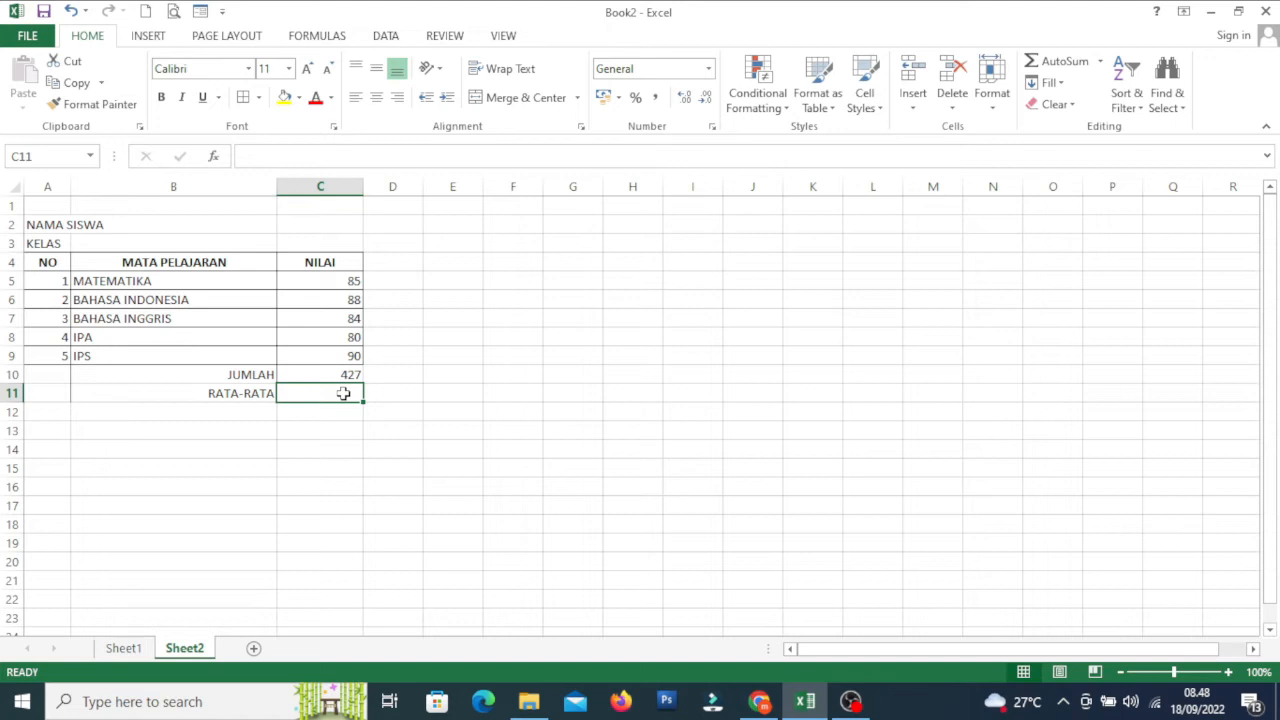
{"action": "type", "text": "="}
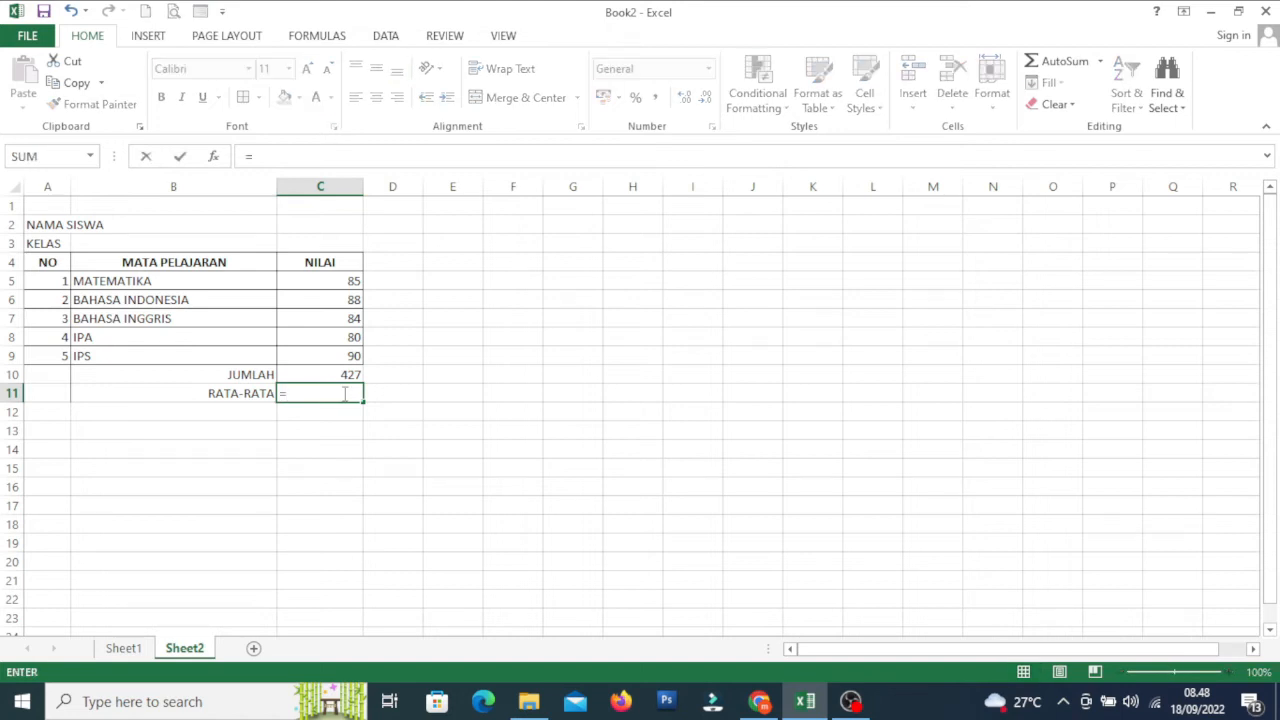
{"action": "type", "text": "AVE"}
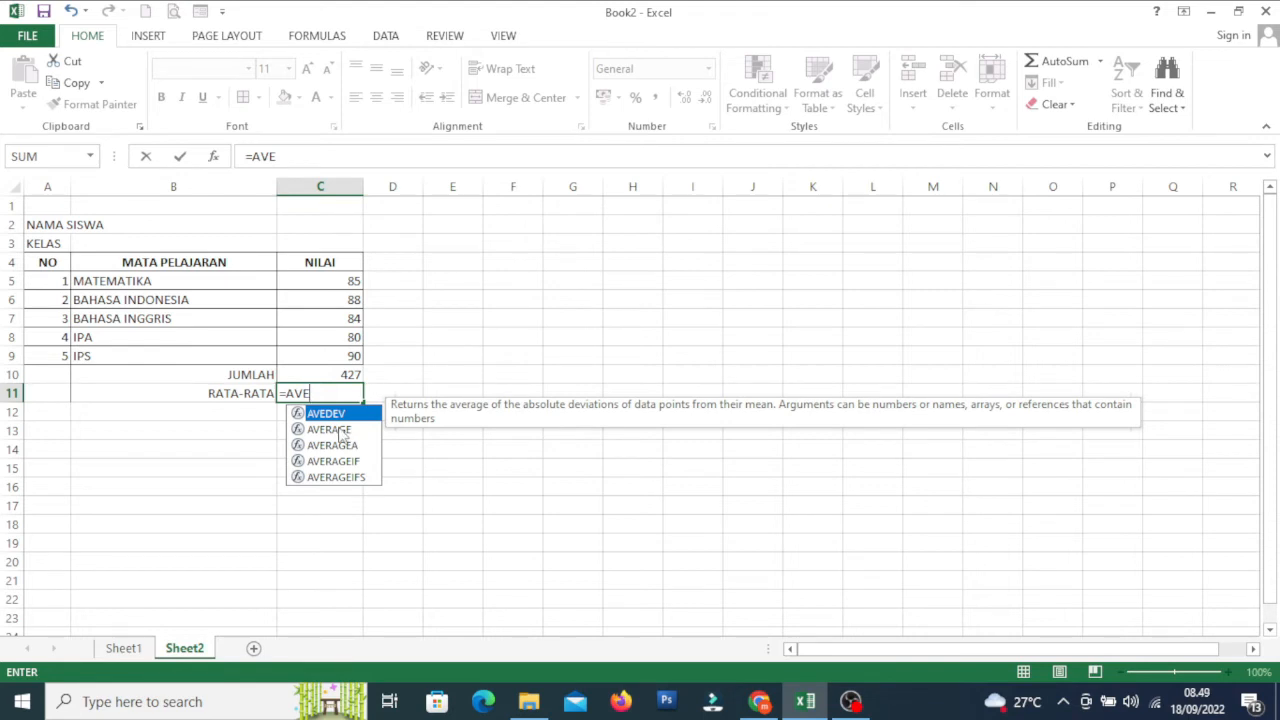
{"action": "double_click", "coordinate": [329, 429]}
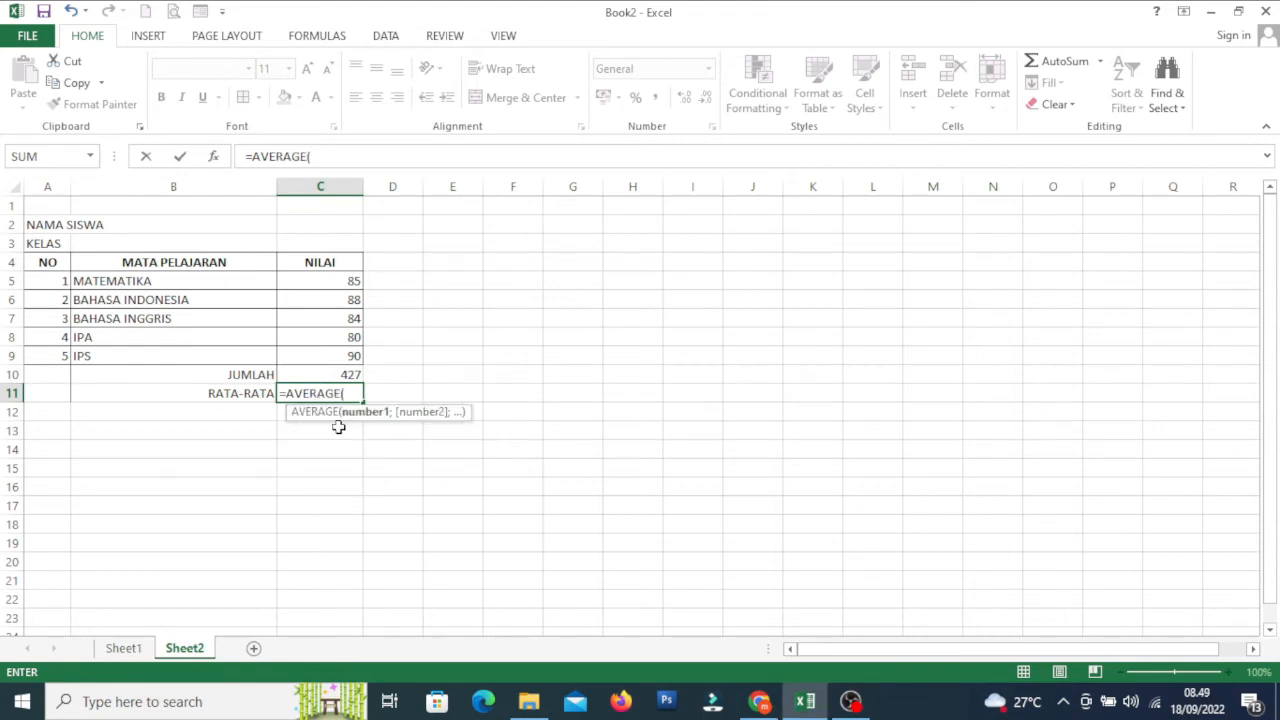
{"action": "left_click", "coordinate": [345, 281]}
{"action": "left_click_drag", "start_coordinate": [345, 281], "coordinate": [350, 354]}
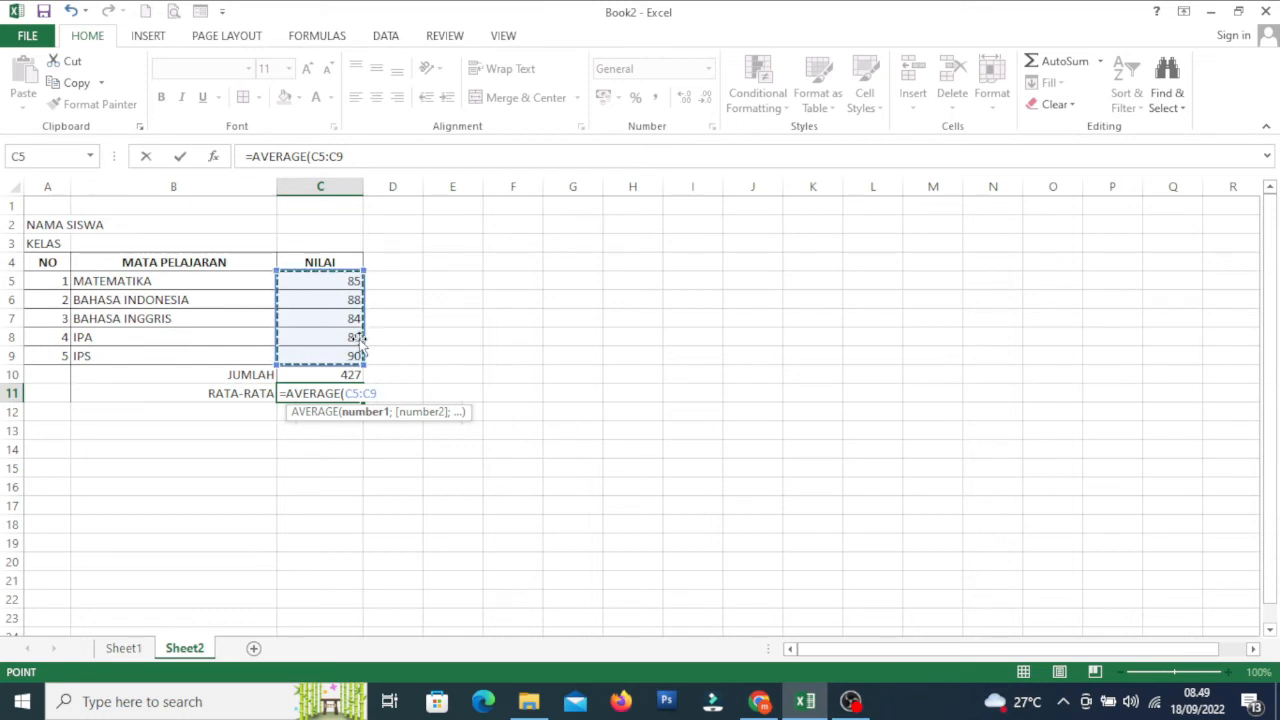
{"action": "key", "text": "Return"}
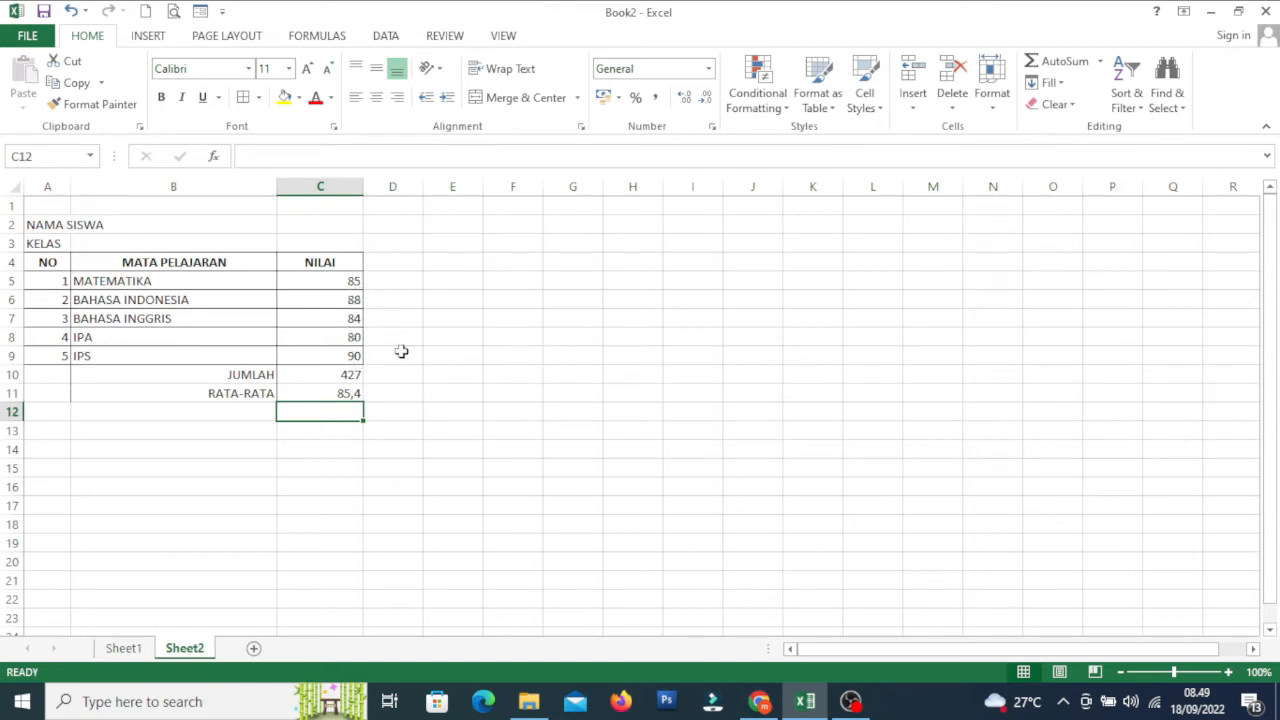
{"action": "left_click", "coordinate": [416, 446]}
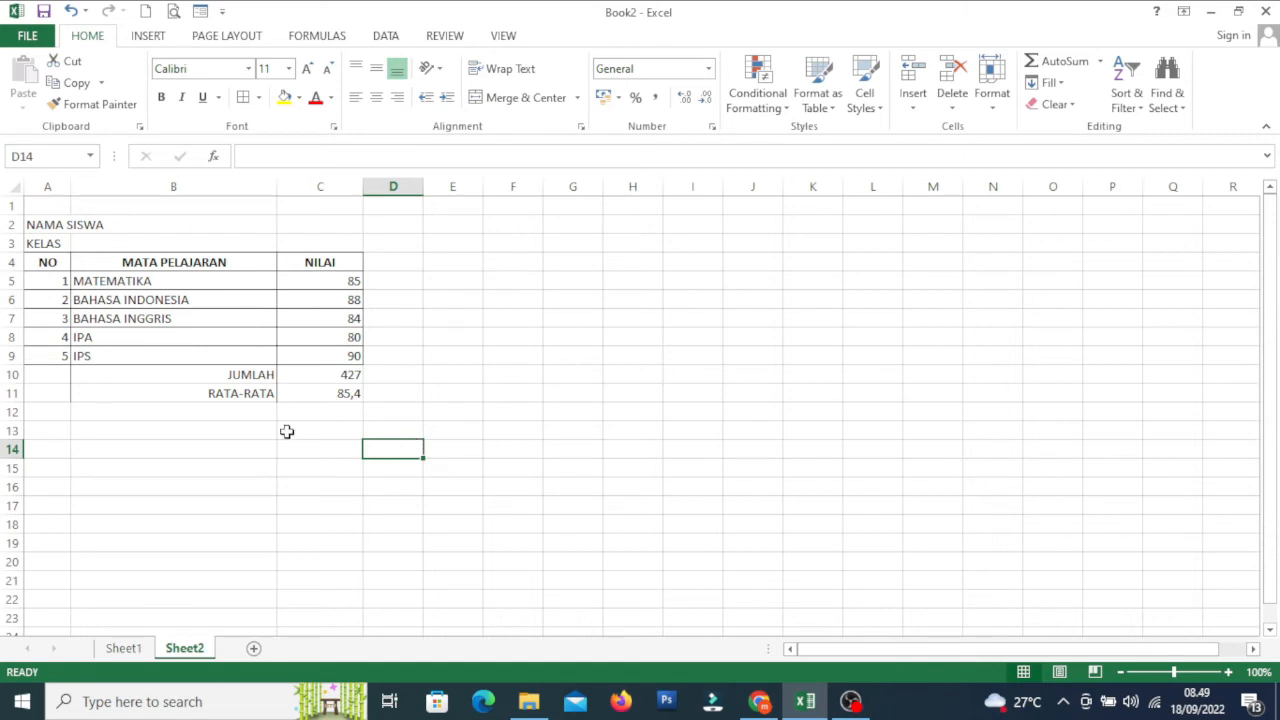
Add the label NILAI TERTINGGI in B12 below RATA-RATA and align it to the right
{"action": "left_click", "coordinate": [256, 414]}
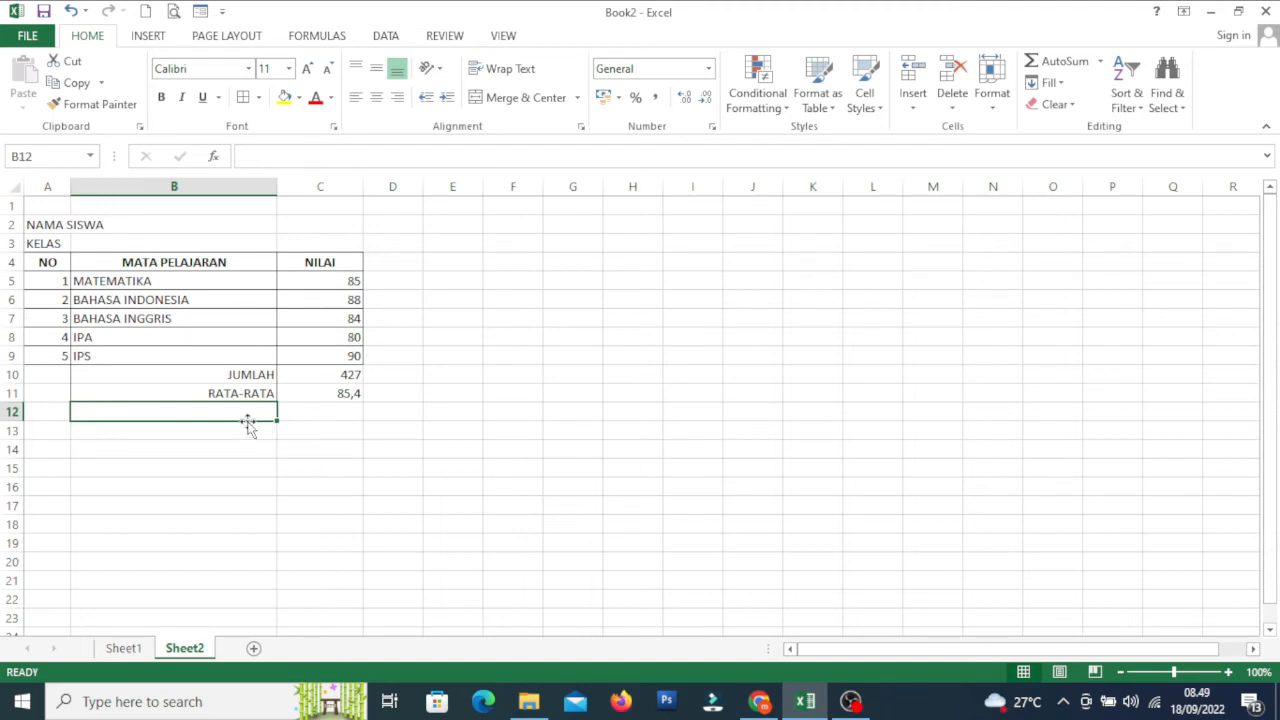
{"action": "type", "text": "N"}
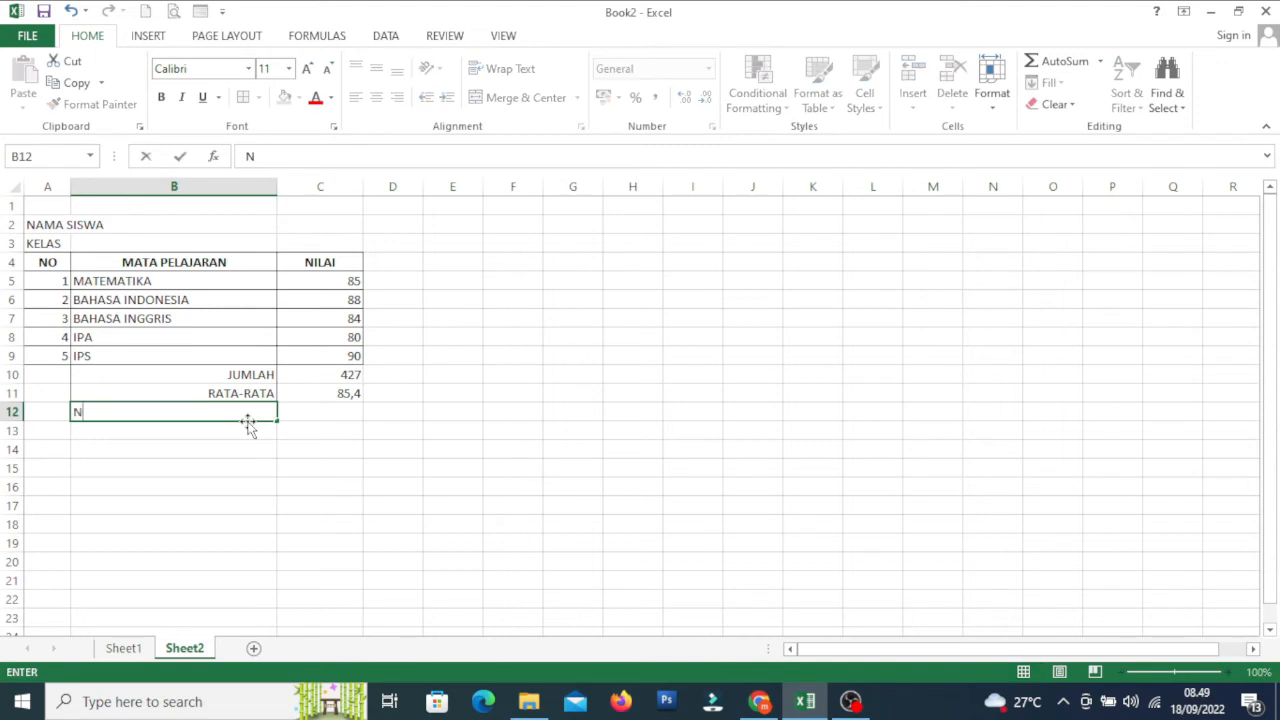
{"action": "type", "text": "ILAI TERTINGGI"}
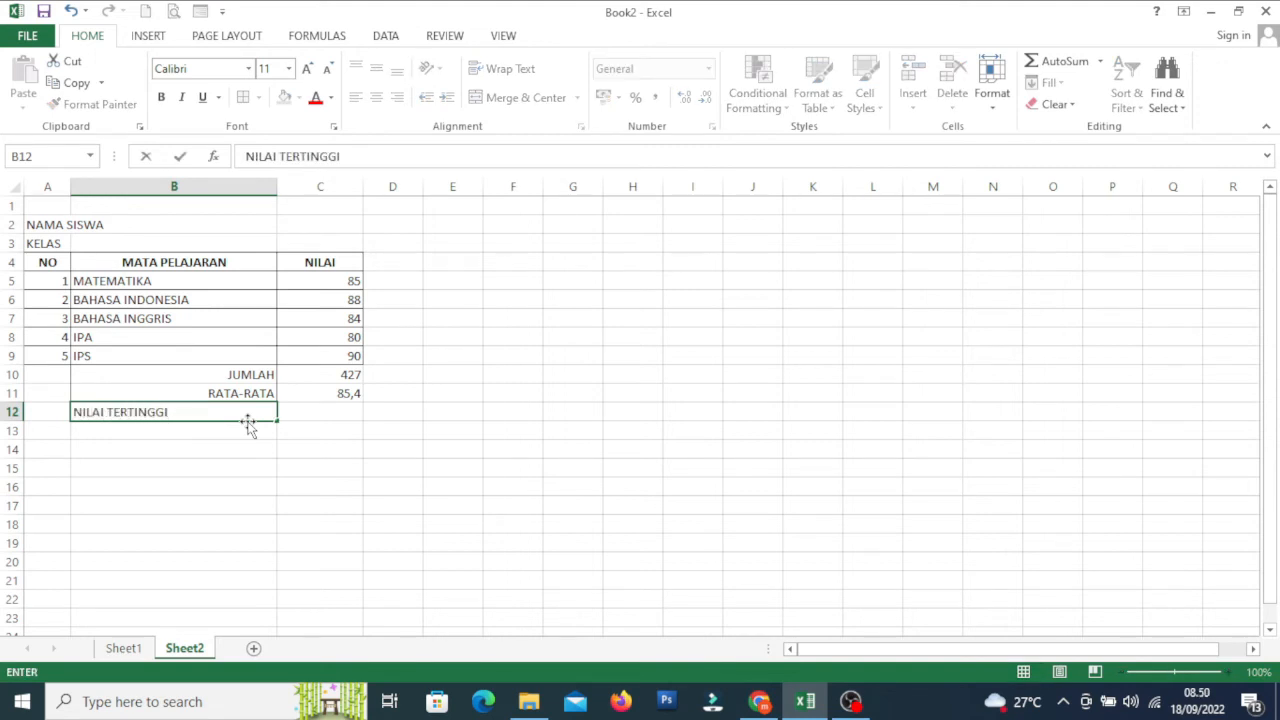
{"action": "left_click", "coordinate": [248, 446]}
{"action": "left_click", "coordinate": [246, 410]}
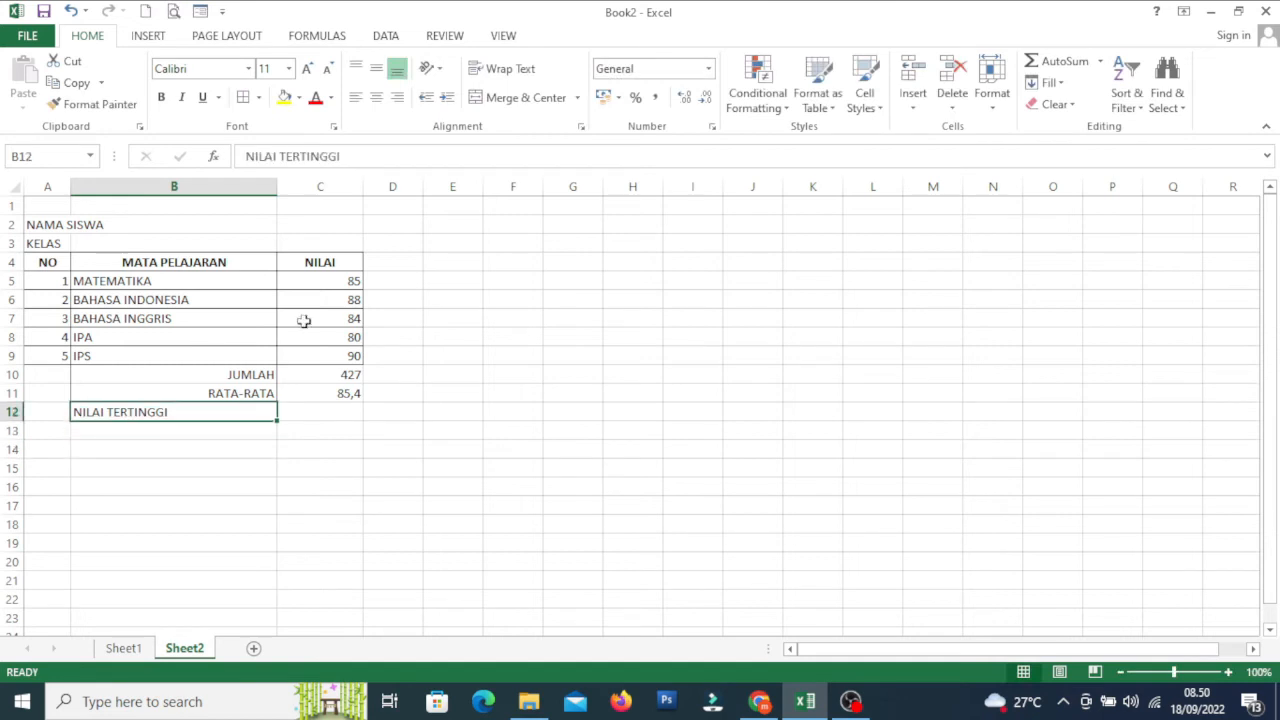
{"action": "left_click", "coordinate": [397, 100]}
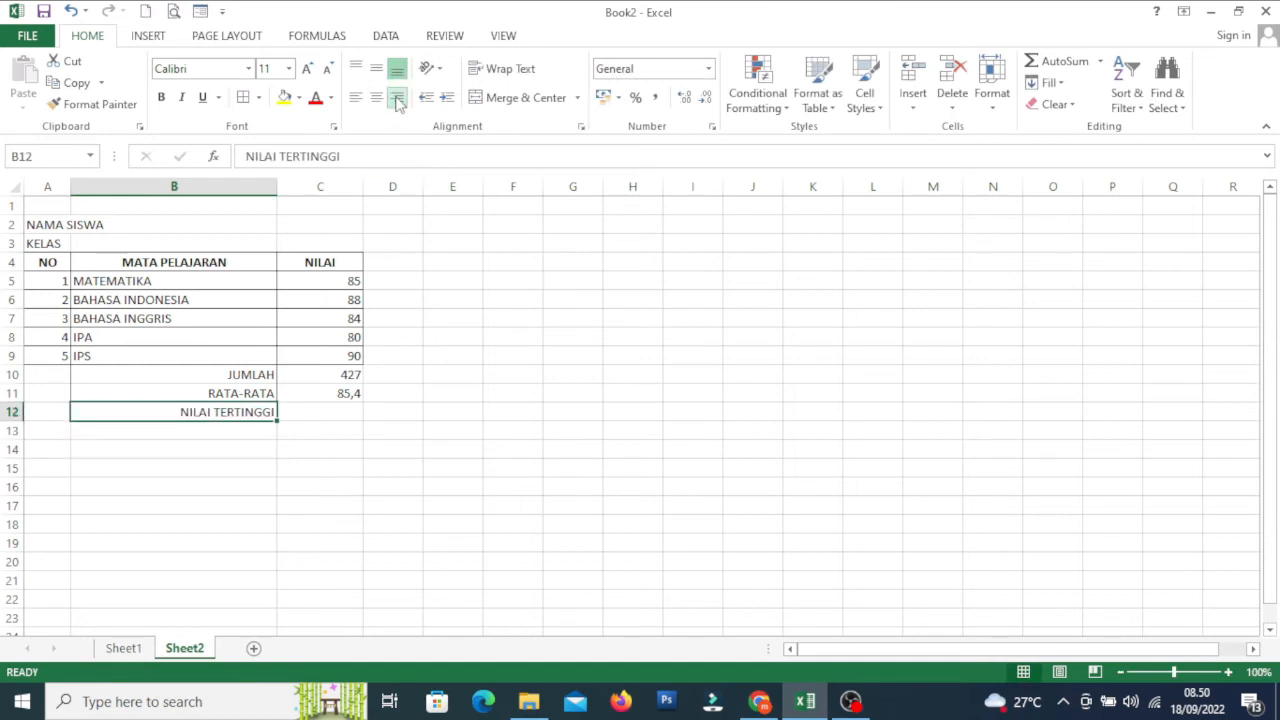
Calculate the highest grade in C12 with a MAX formula over C5:C9
{"action": "left_click", "coordinate": [348, 413]}
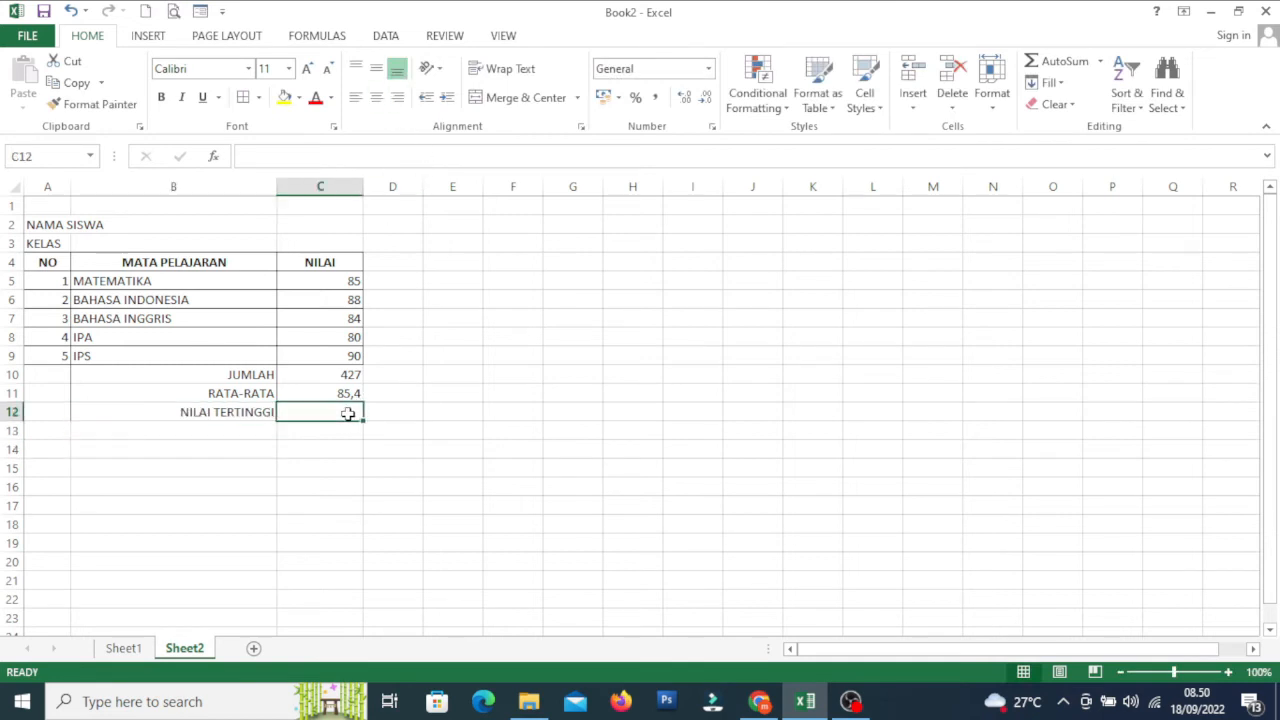
{"action": "type", "text": "="}
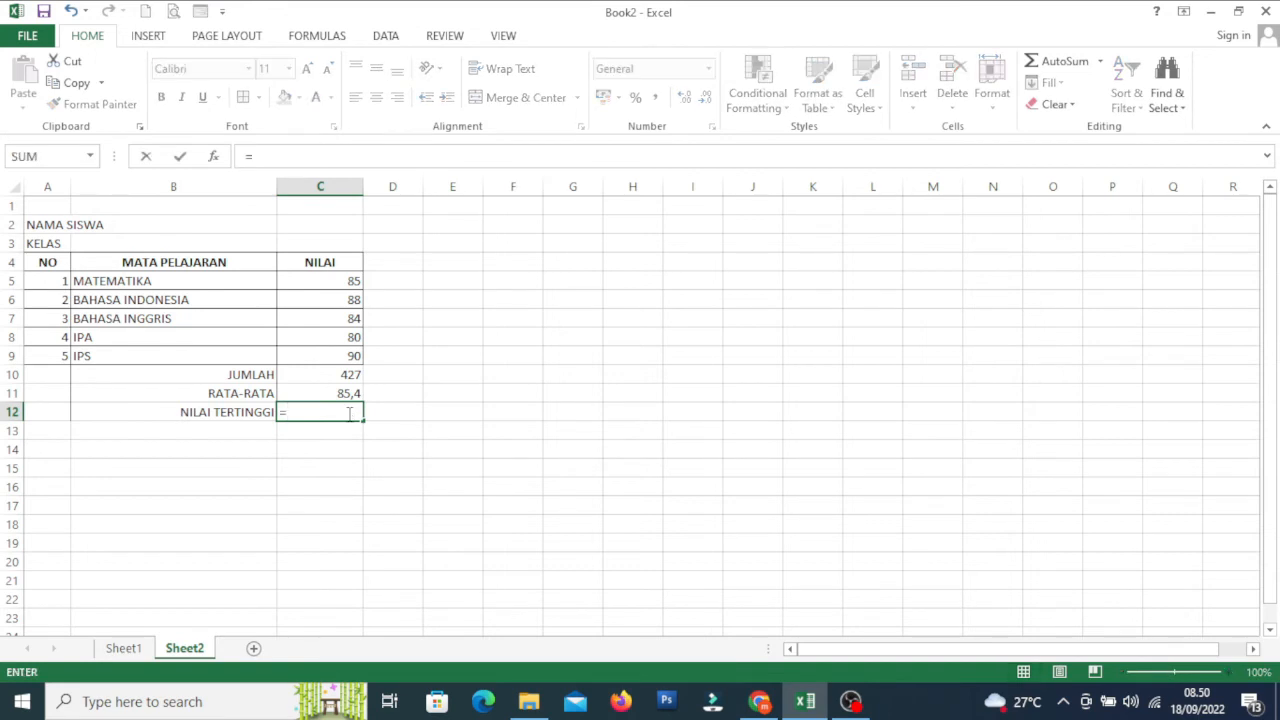
{"action": "type", "text": "M"}
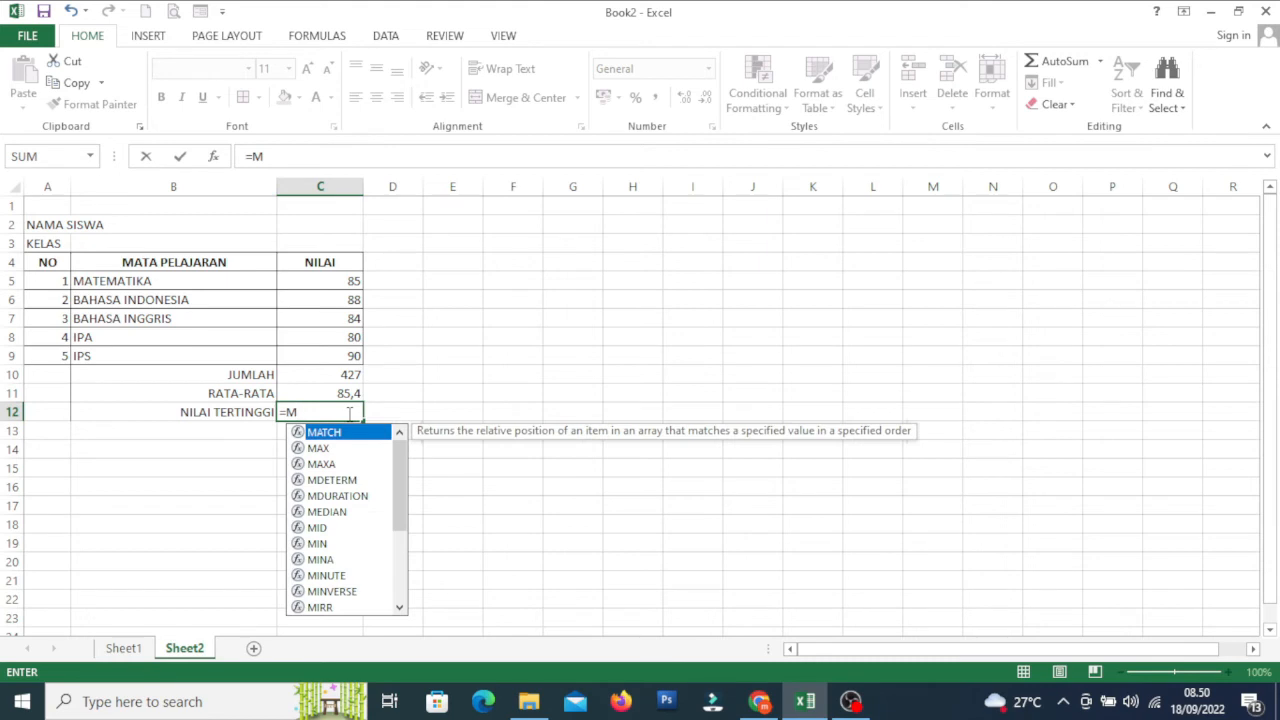
{"action": "type", "text": "AX"}
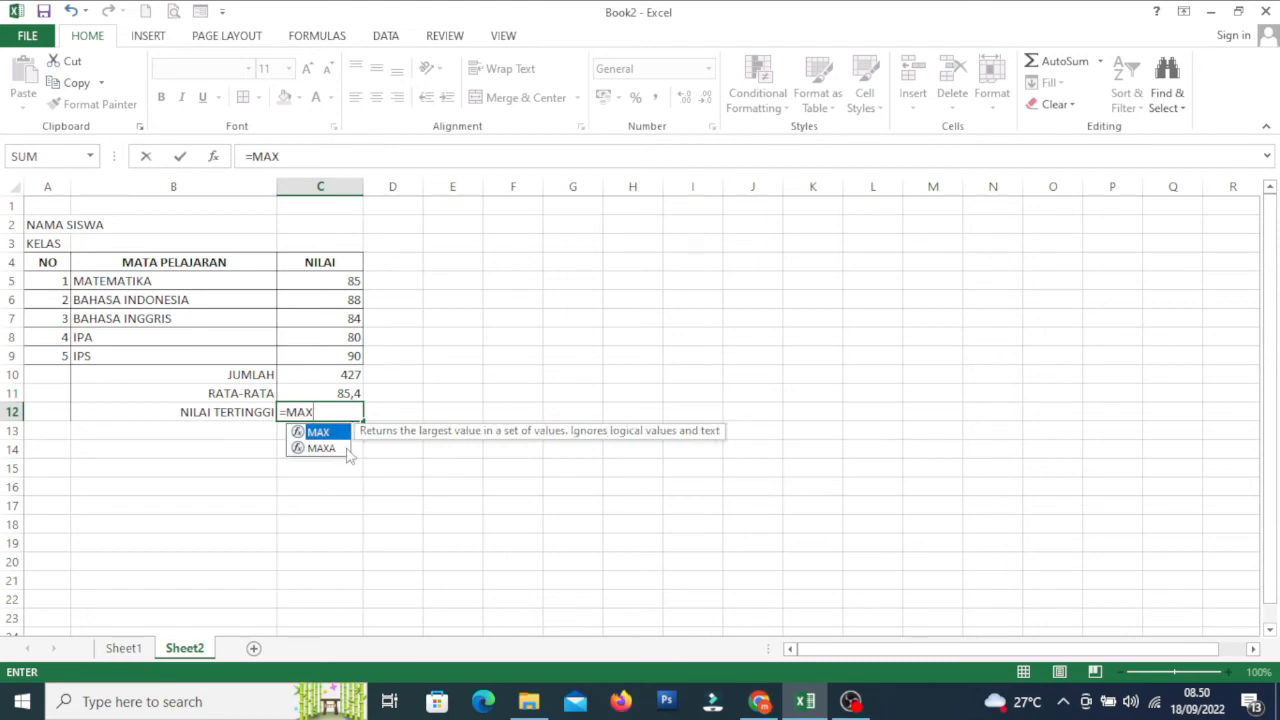
{"action": "double_click", "coordinate": [330, 434]}
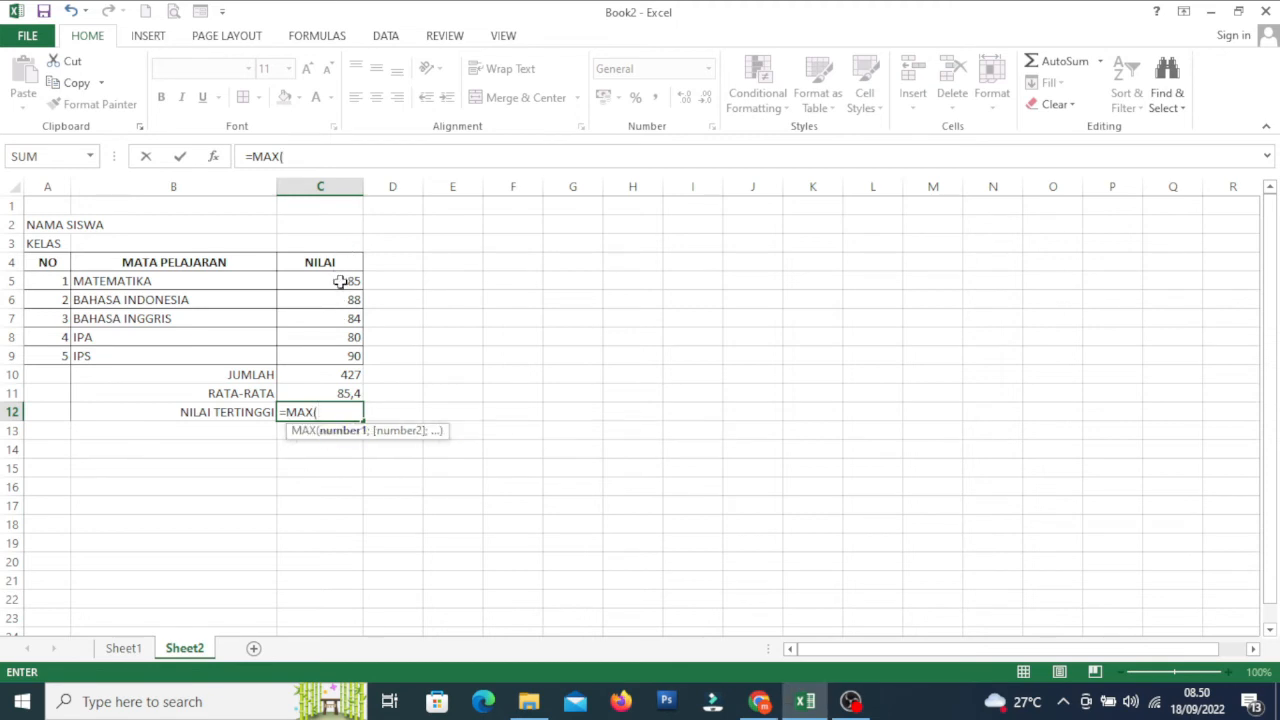
{"action": "left_click_drag", "start_coordinate": [340, 282], "coordinate": [340, 353]}
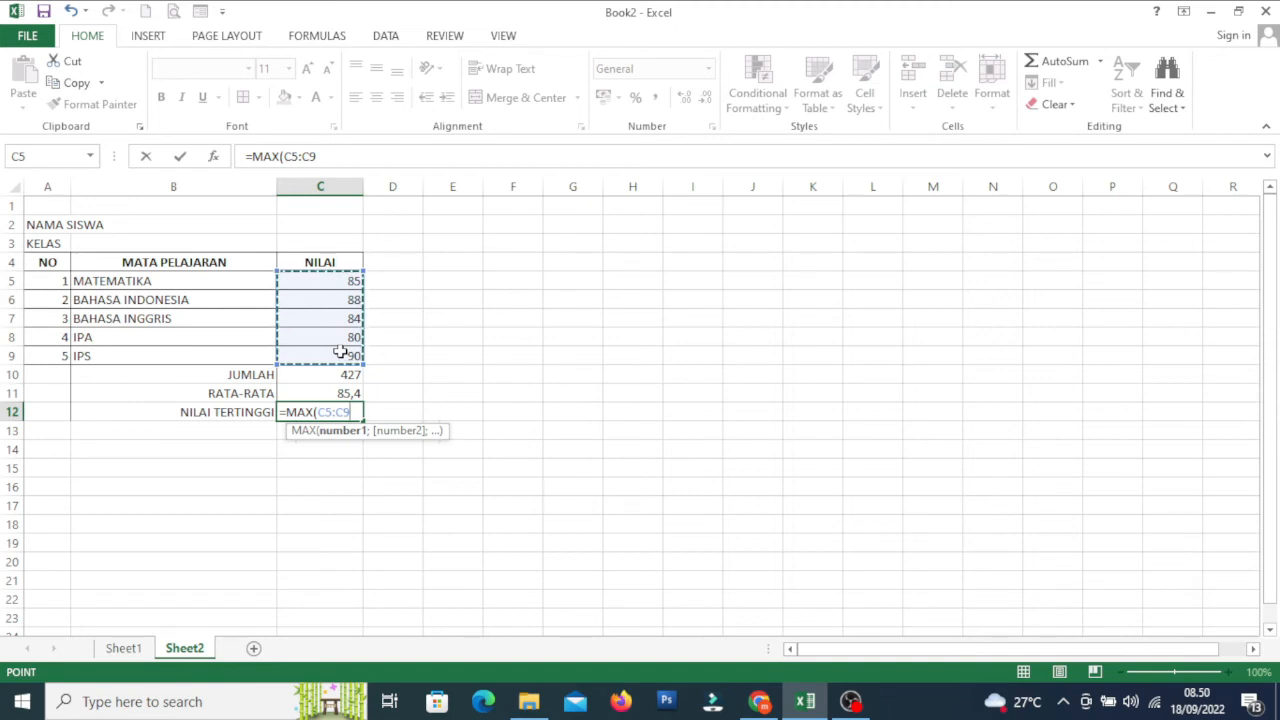
{"action": "key", "text": "Return"}
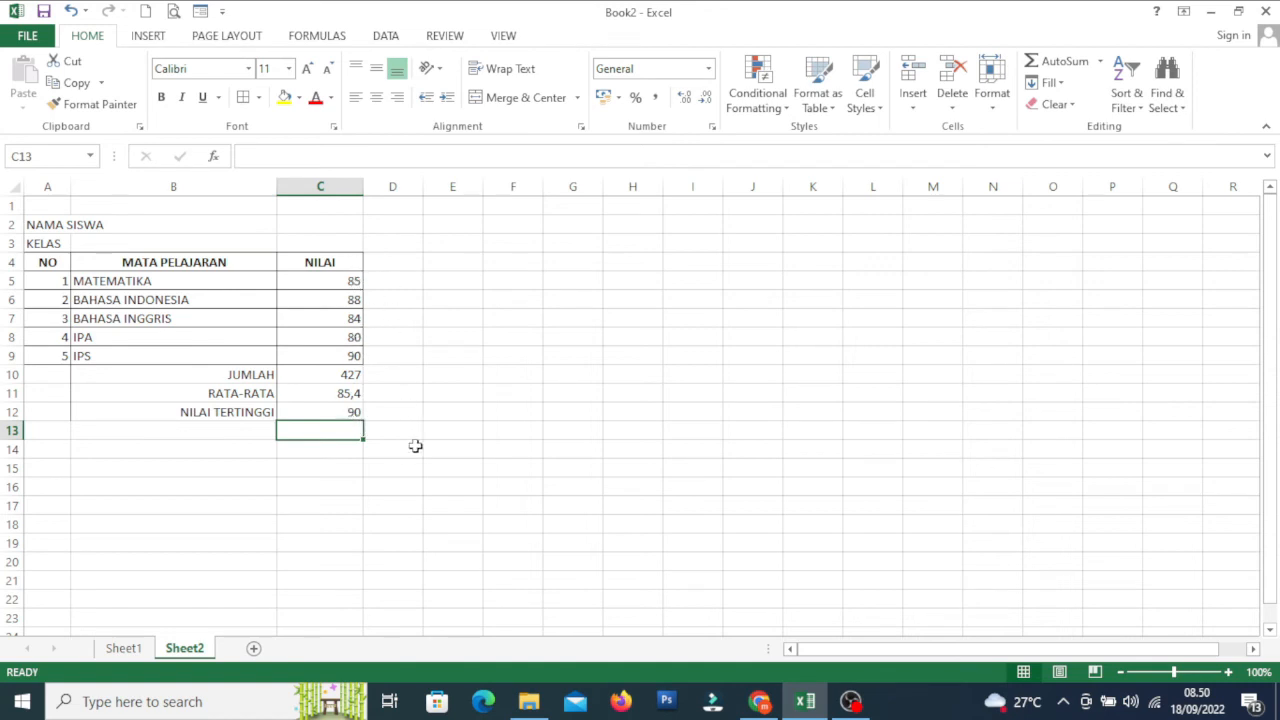
{"action": "left_click", "coordinate": [340, 414]}
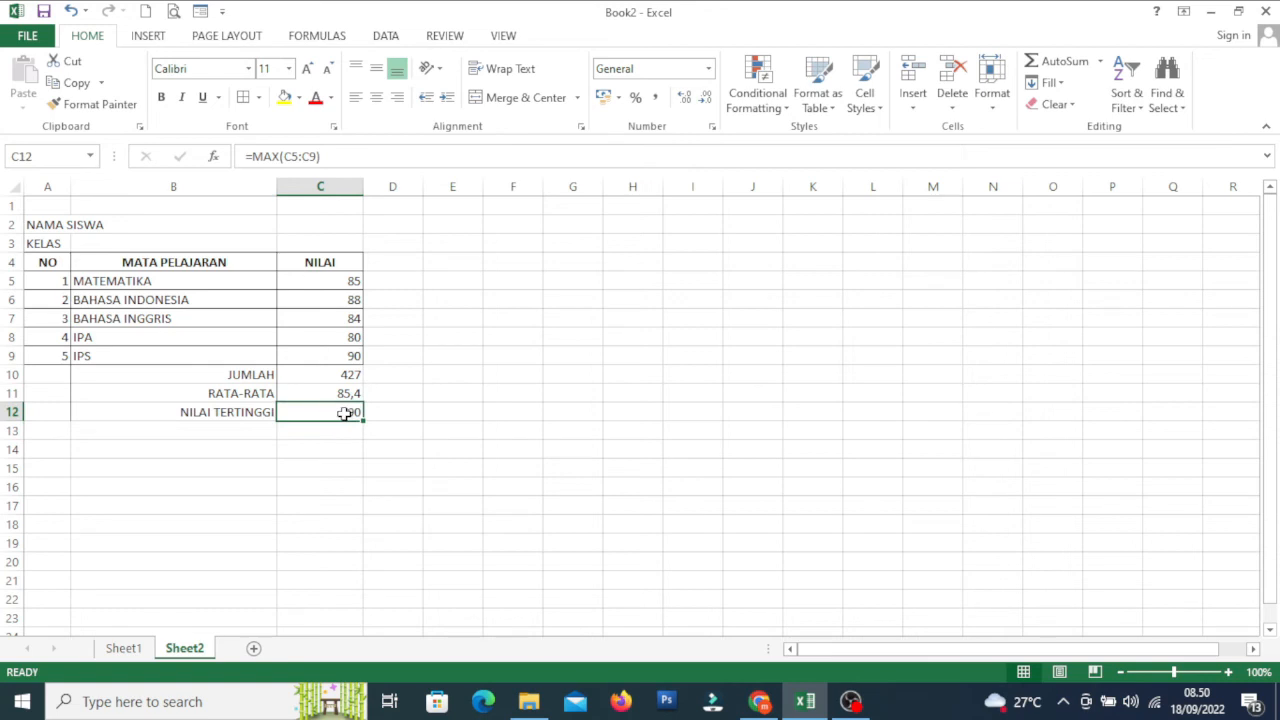
Change the MATEMATIKA grade in C5 to 91
{"action": "left_click", "coordinate": [344, 281]}
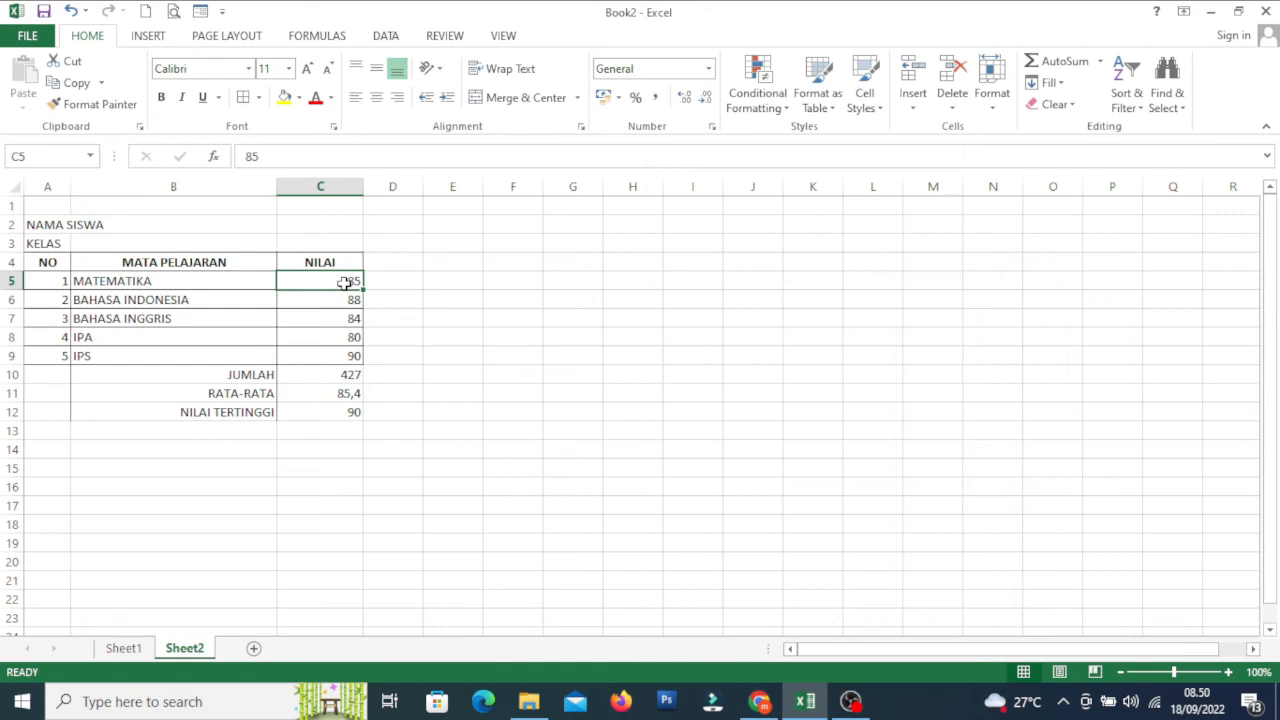
{"action": "type", "text": "91"}
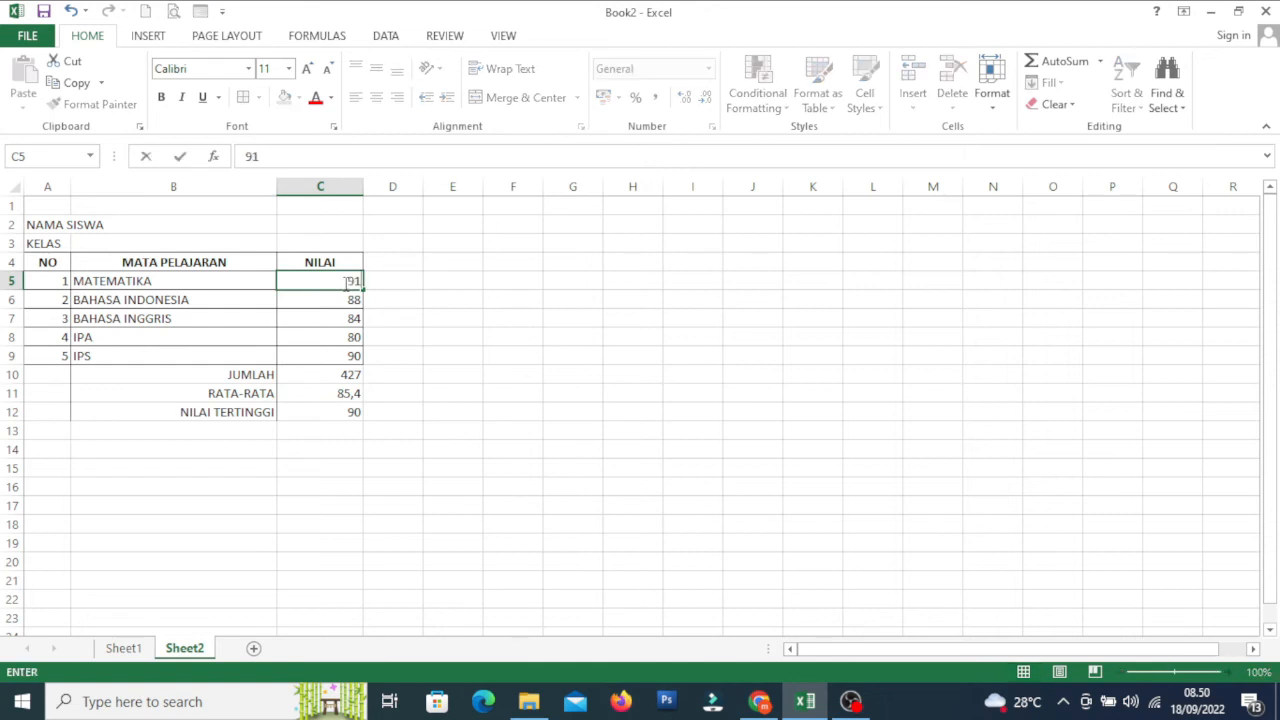
{"action": "key", "text": "Return"}
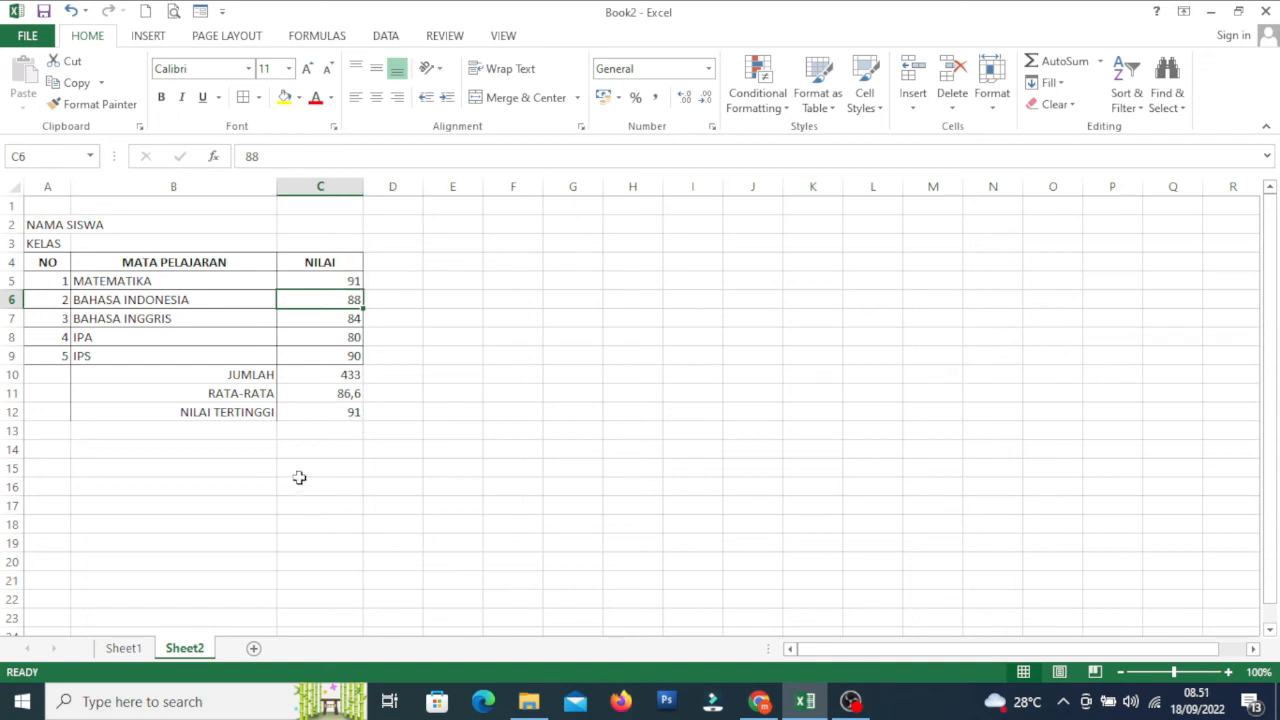
Add the label NILAI TERENDAH in B13 below NILAI TERTINGGI
{"action": "left_click", "coordinate": [242, 430]}
{"action": "type", "text": "NILAI T"}
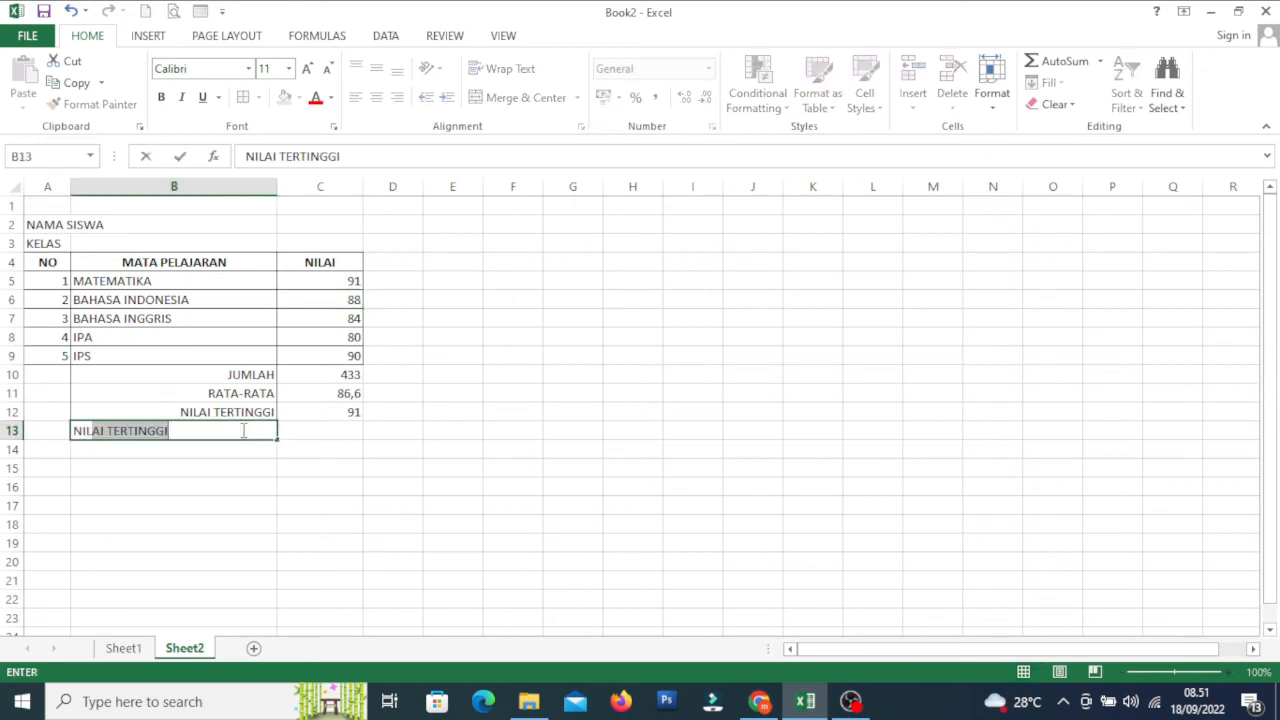
{"action": "type", "text": "ERENDAH"}
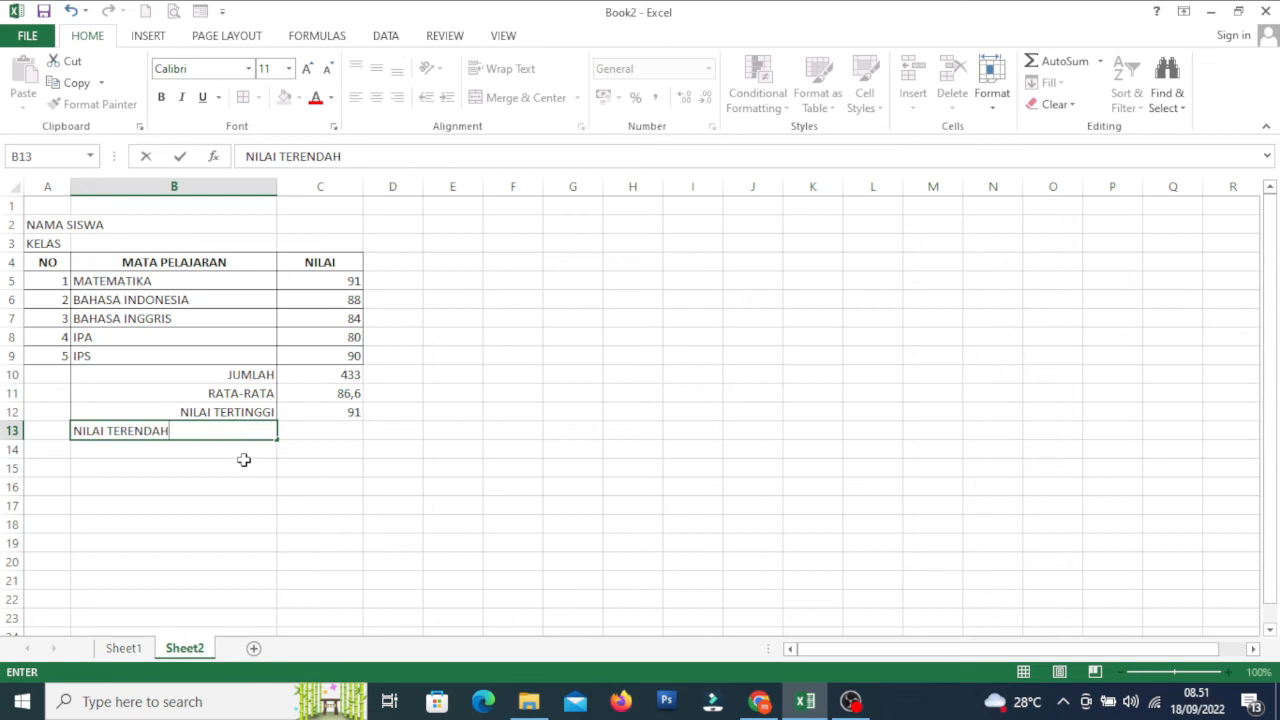
{"action": "left_click", "coordinate": [244, 462]}
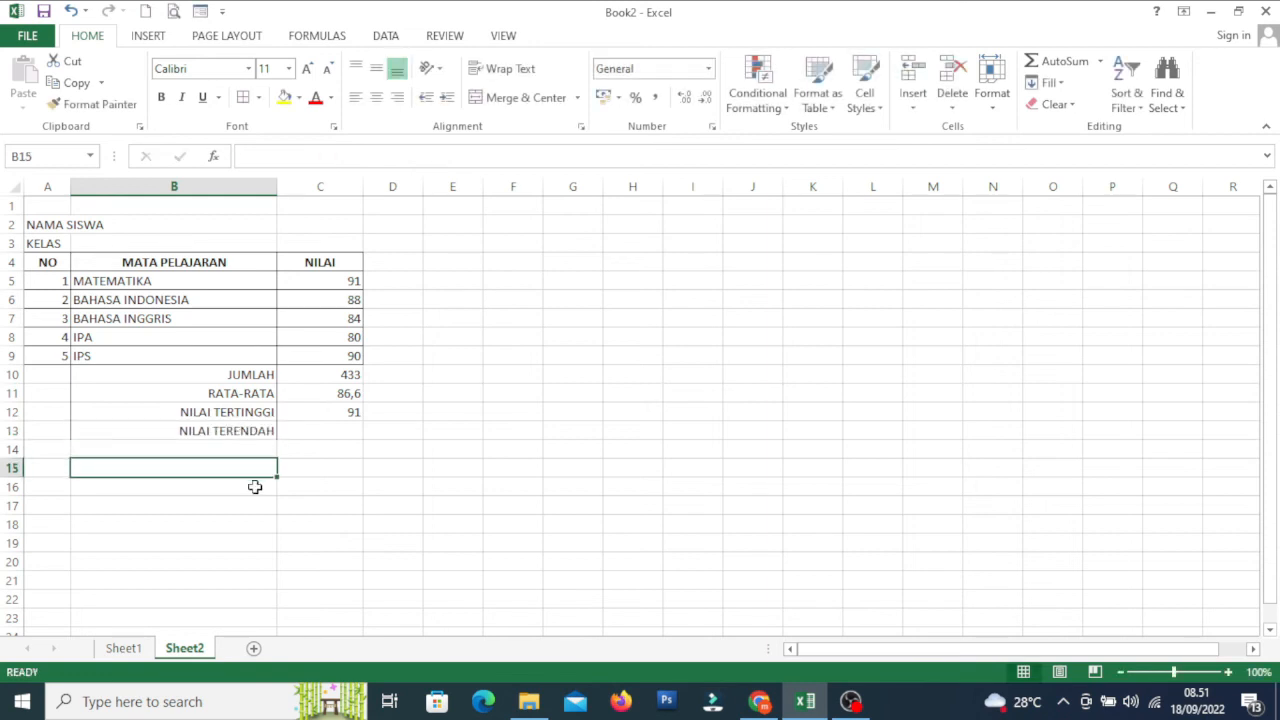
Calculate the lowest grade in C13 with a MIN formula over C5:C9
{"action": "left_click", "coordinate": [346, 430]}
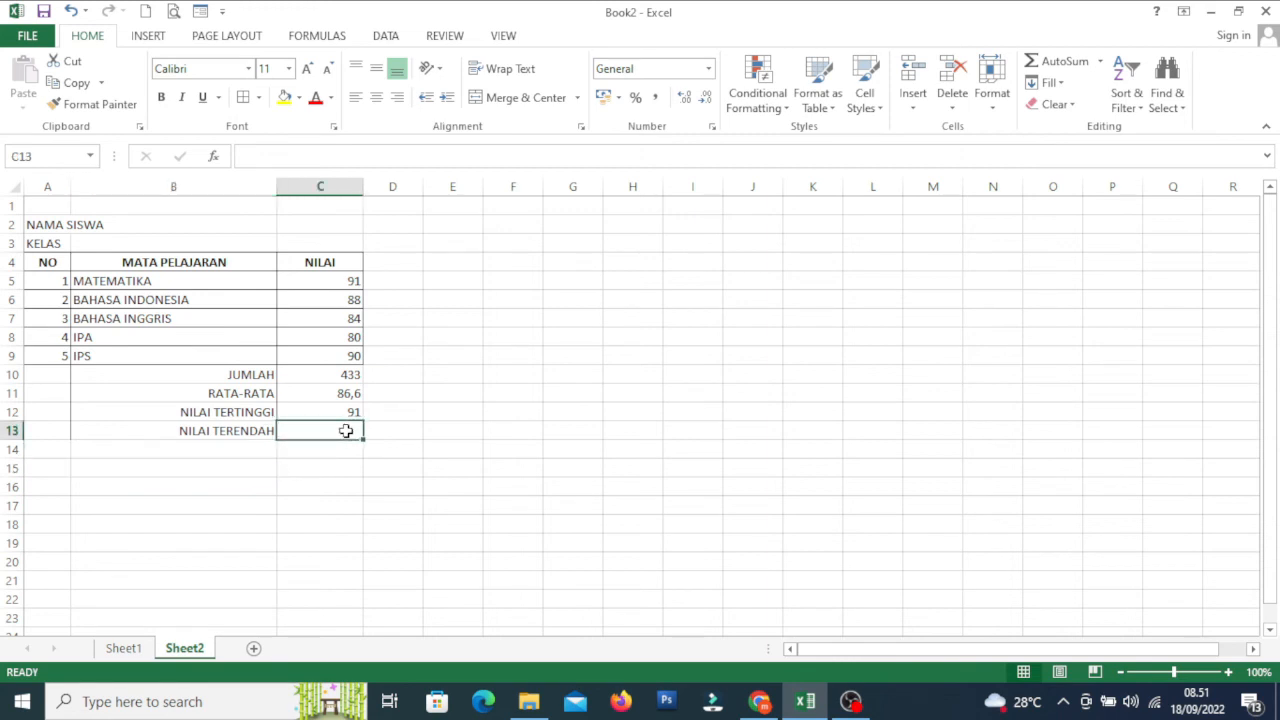
{"action": "type", "text": "=M"}
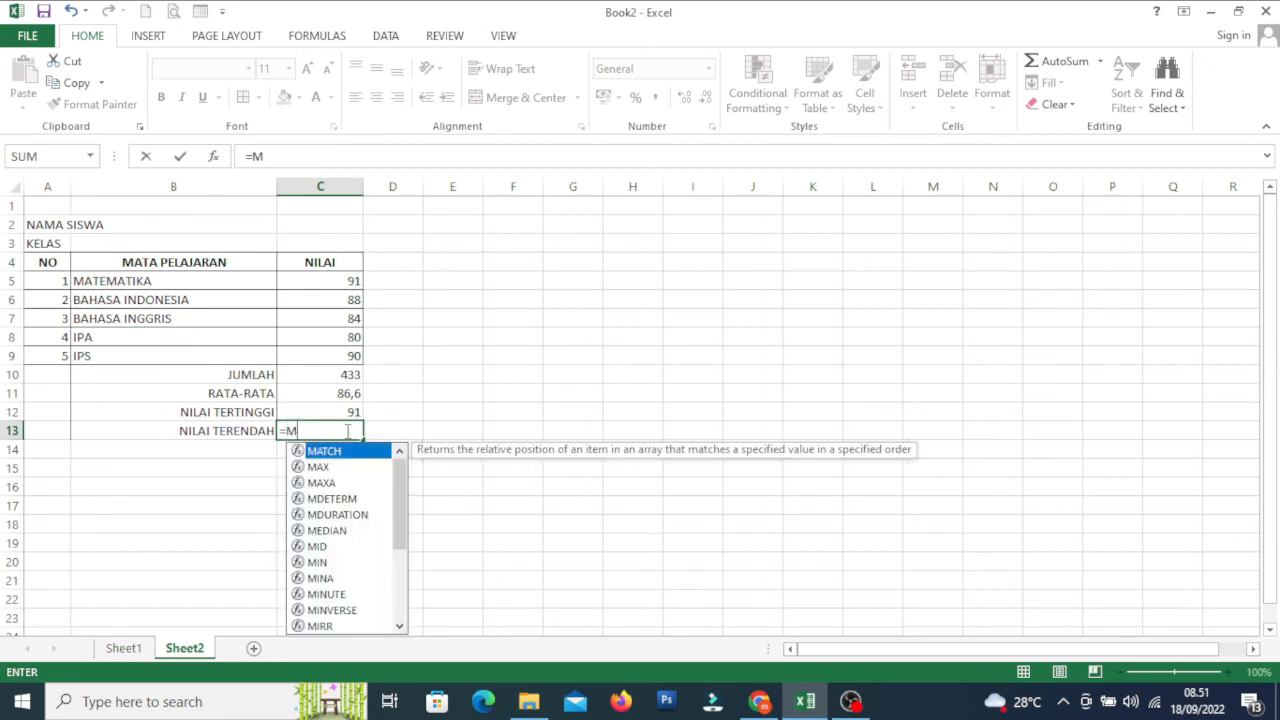
{"action": "type", "text": "IN"}
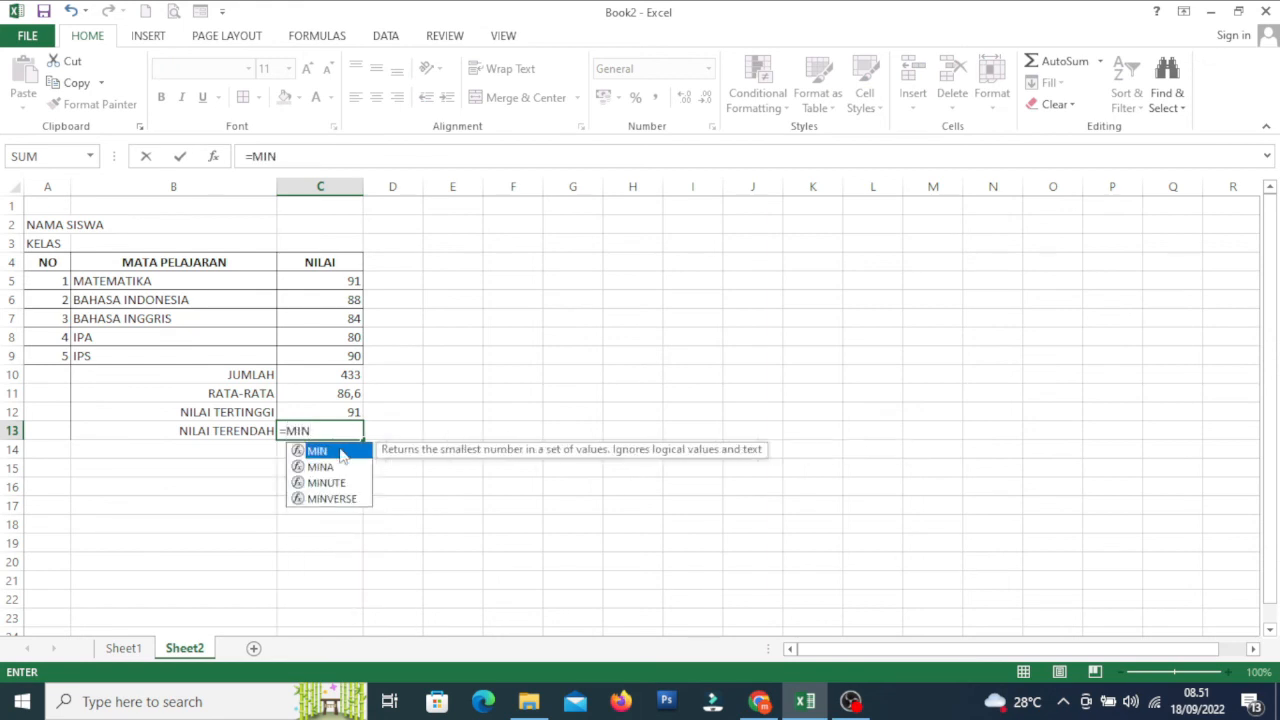
{"action": "double_click", "coordinate": [341, 452]}
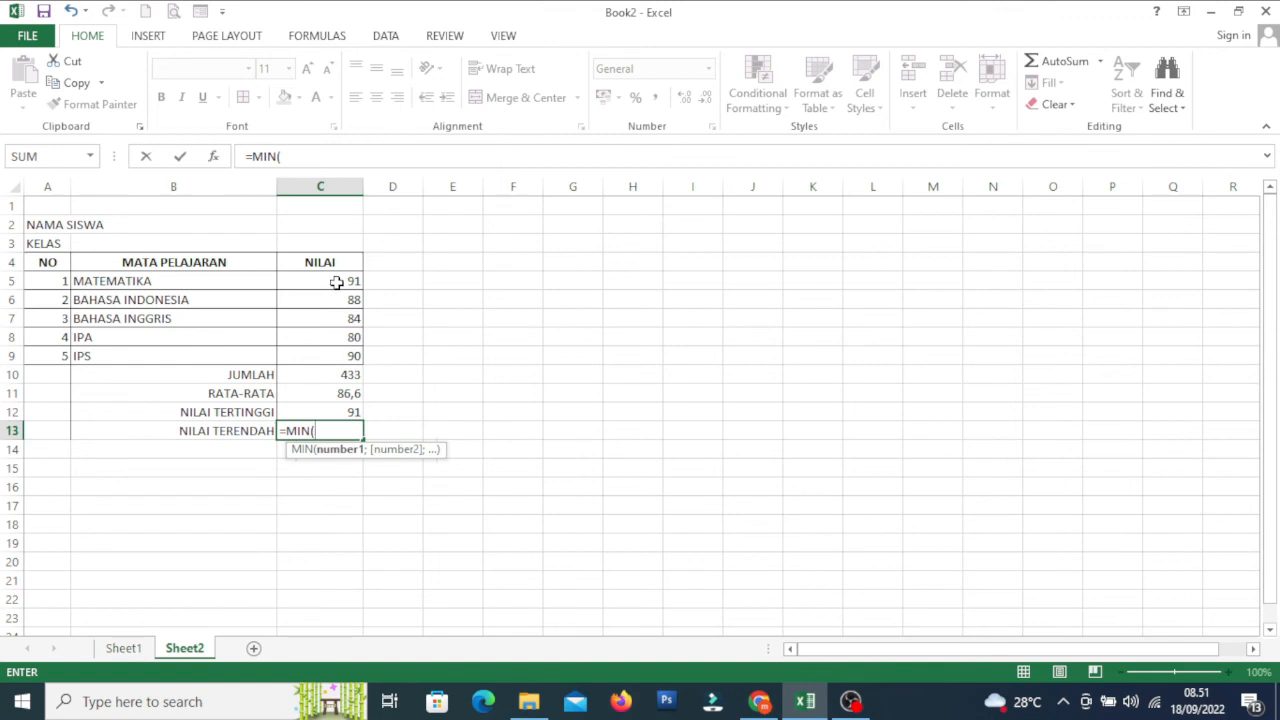
{"action": "left_click_drag", "start_coordinate": [337, 283], "coordinate": [342, 350]}
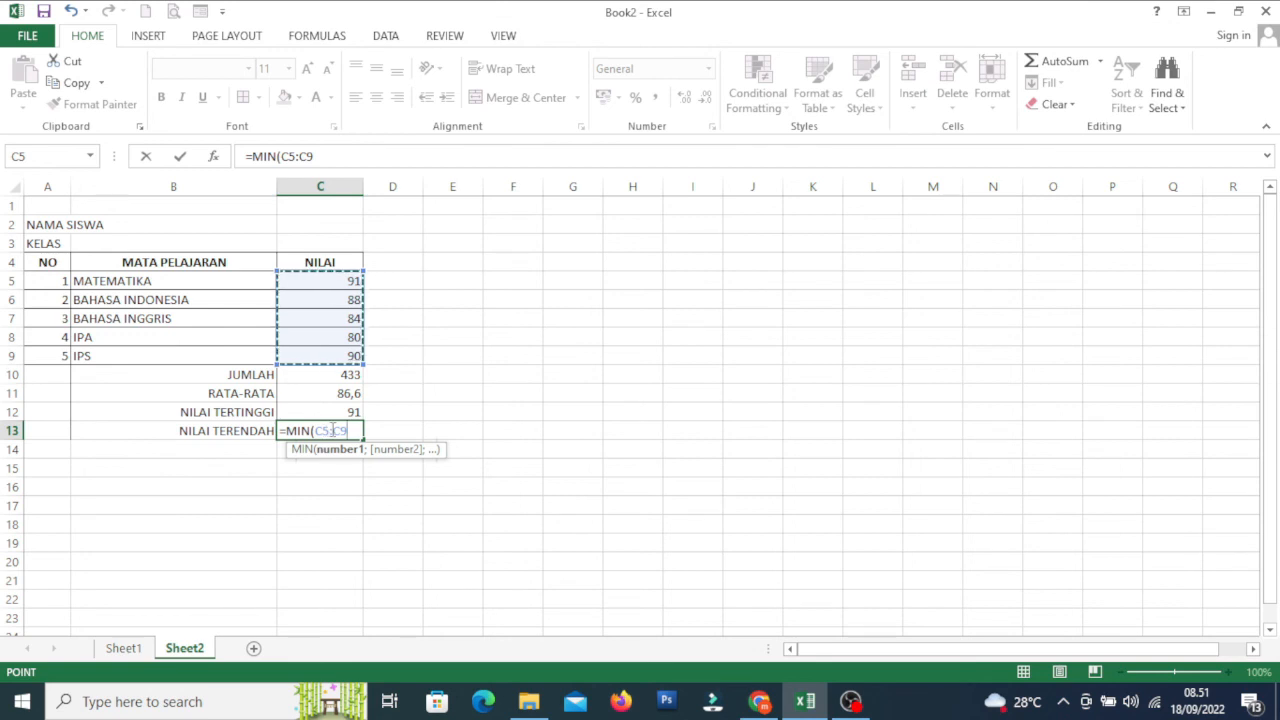
{"action": "key", "text": "Return"}
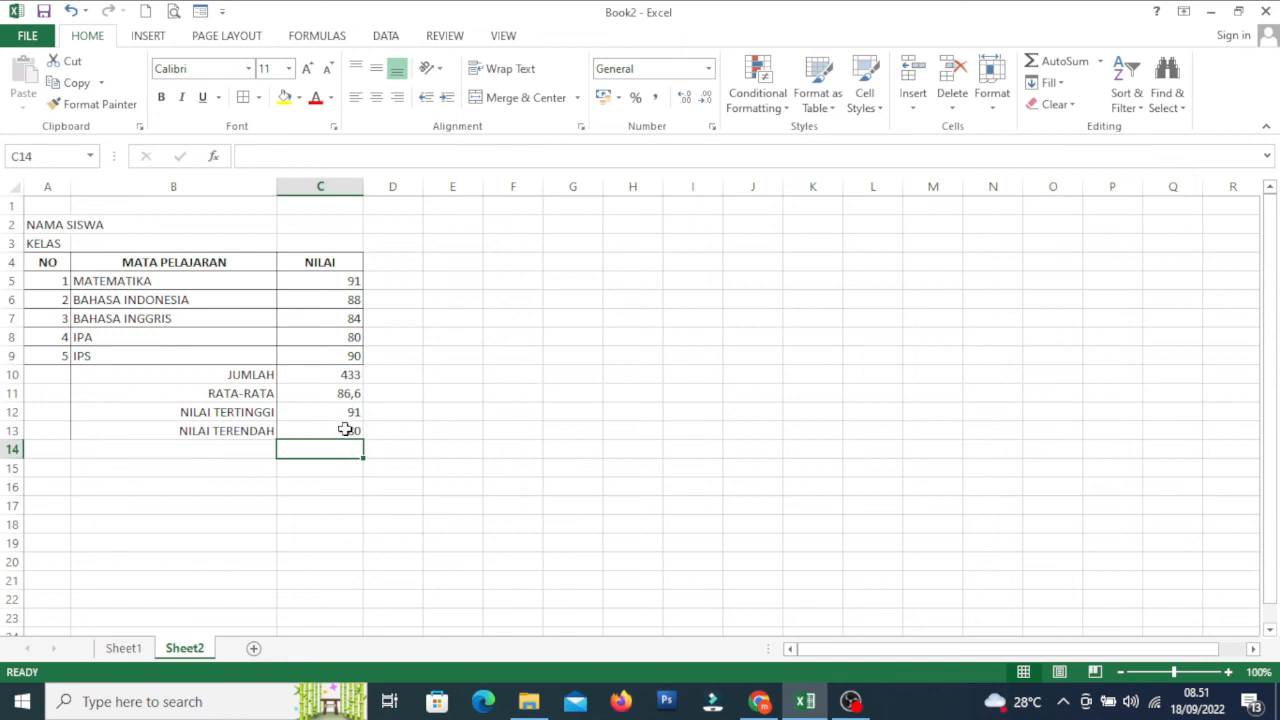
{"action": "left_click", "coordinate": [351, 338]}
{"action": "left_click", "coordinate": [350, 438]}
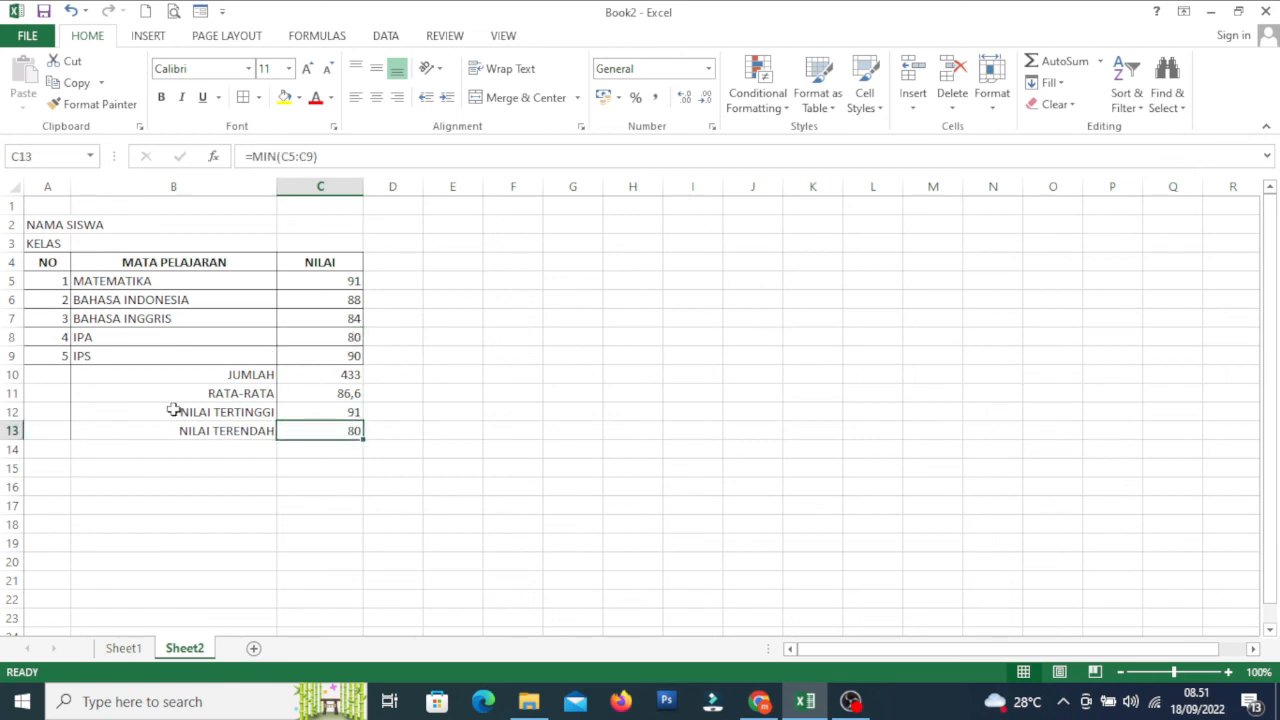
Apply borders to all cells of the summary rows in A10:C13
{"action": "left_click_drag", "start_coordinate": [51, 374], "coordinate": [318, 430]}
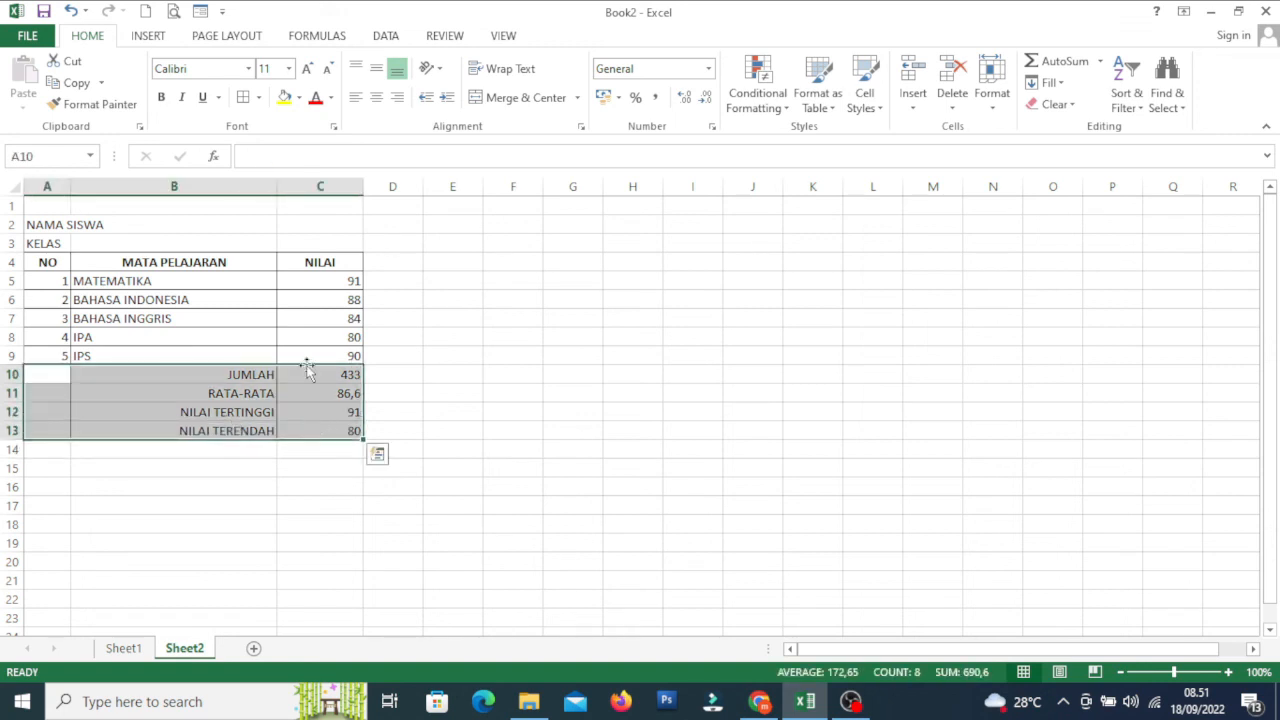
{"action": "left_click", "coordinate": [243, 98]}
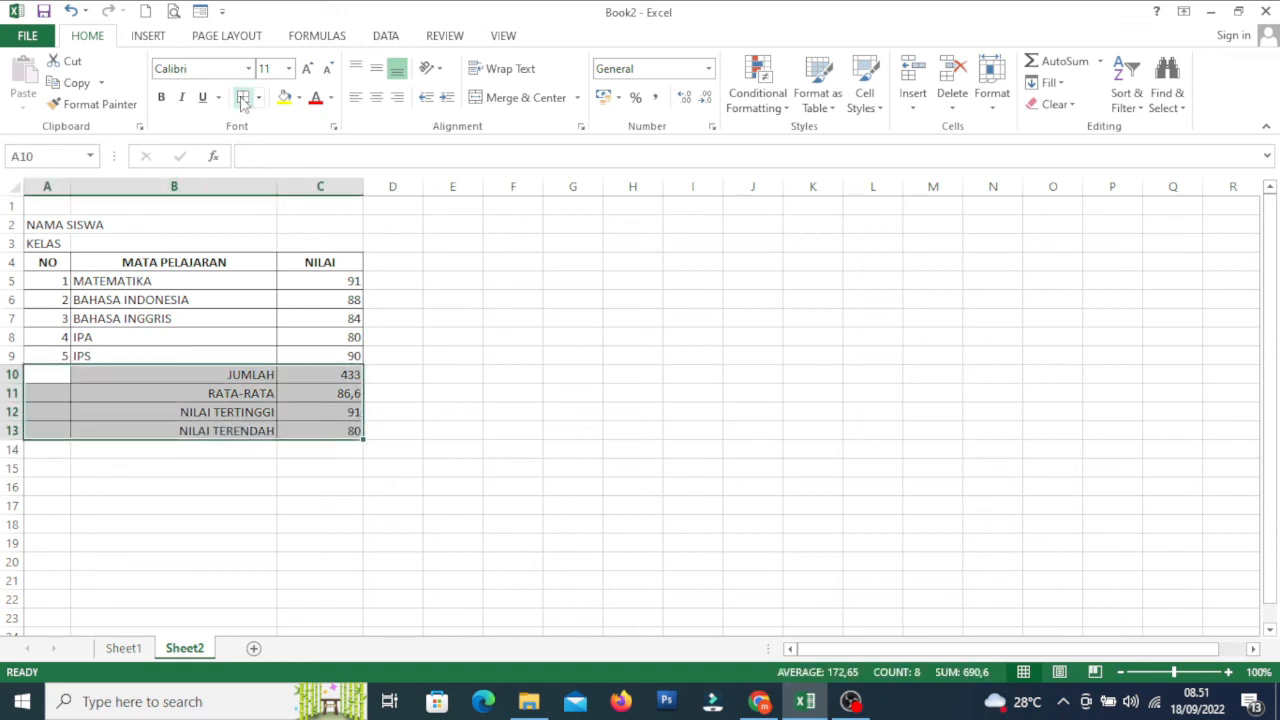
{"action": "left_click", "coordinate": [387, 577]}
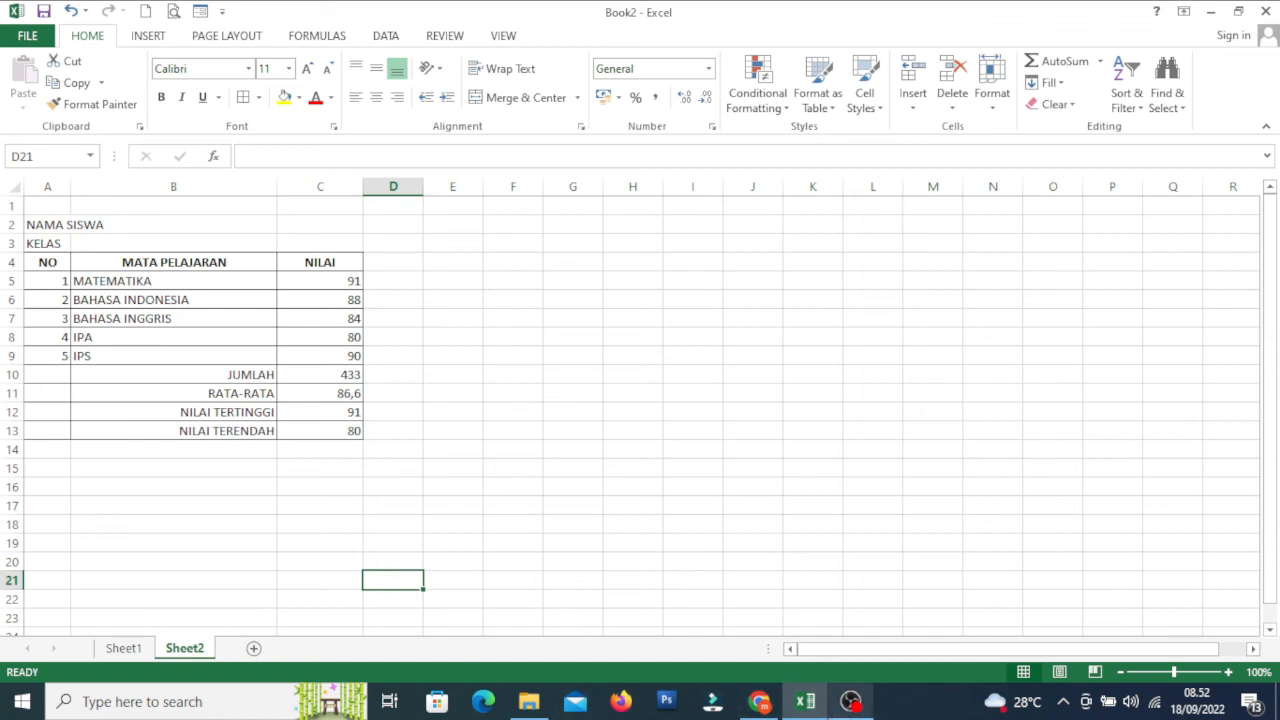
{"action": "left_click", "coordinate": [852, 701]}
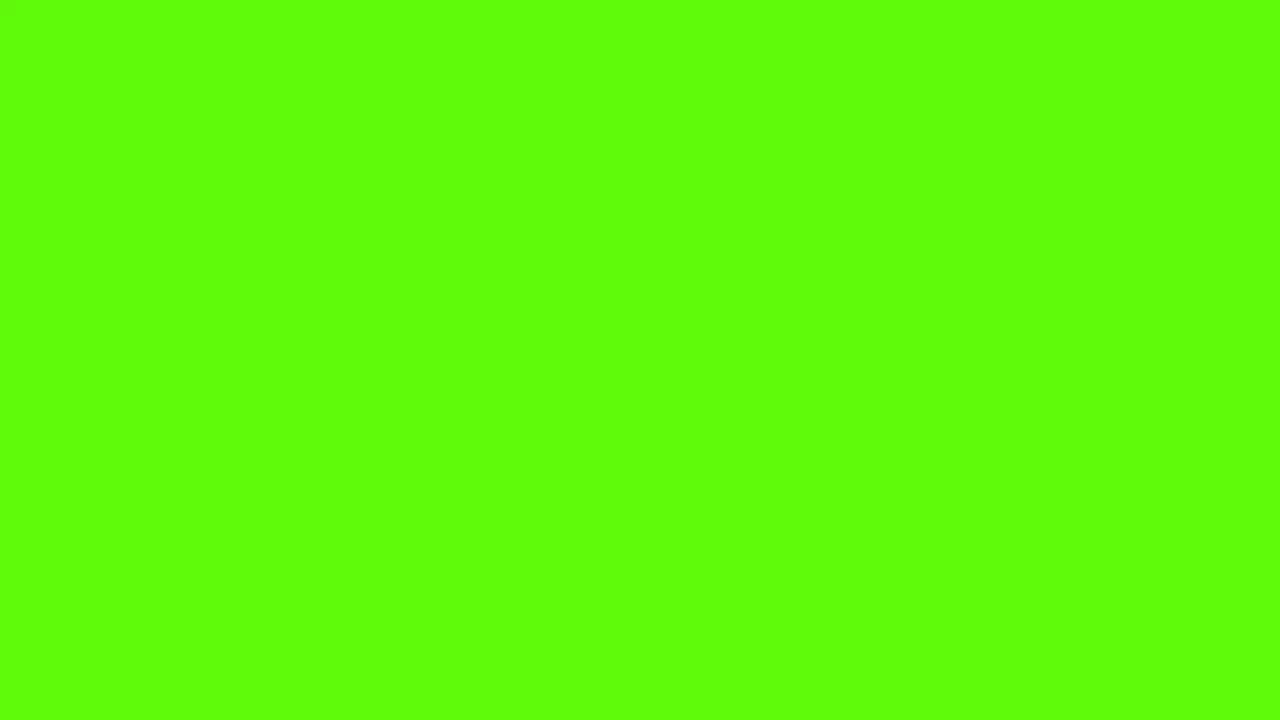